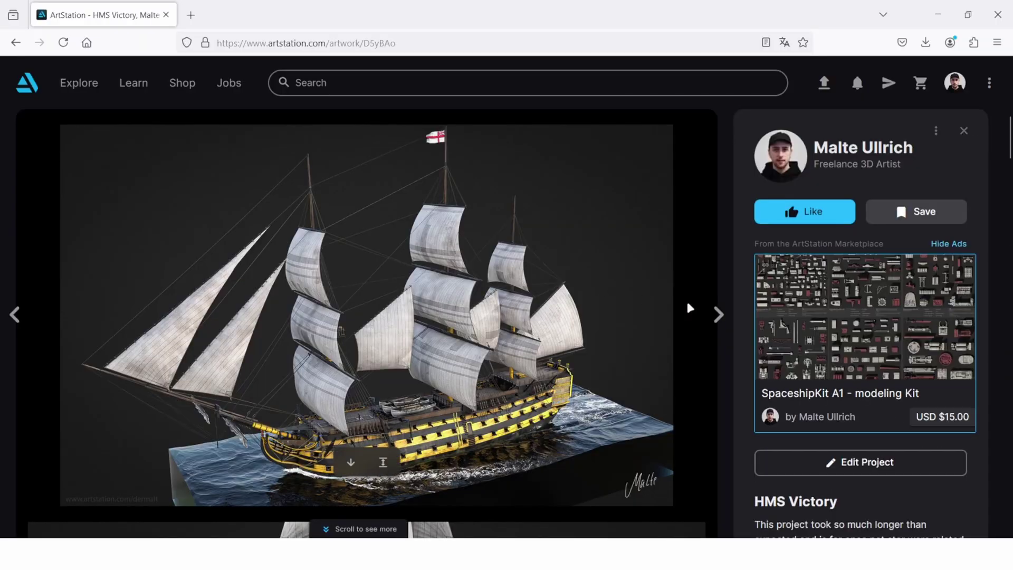
pyautogui.scroll(-6, 805, 338)
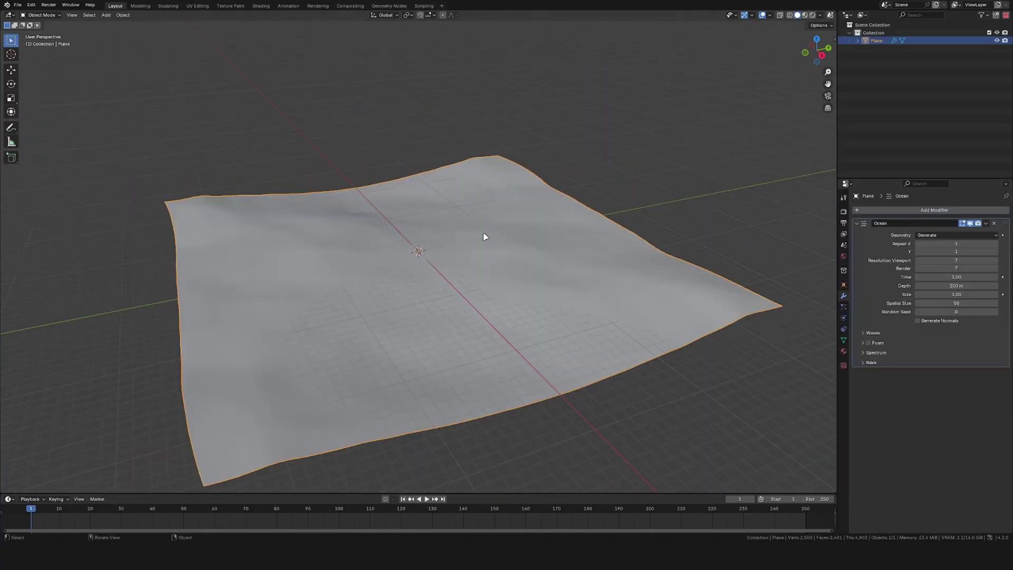
# Animate the Ocean modifier's Time on the plane by setting it to 0 for the starting keyframe
pyautogui.click(770, 15)
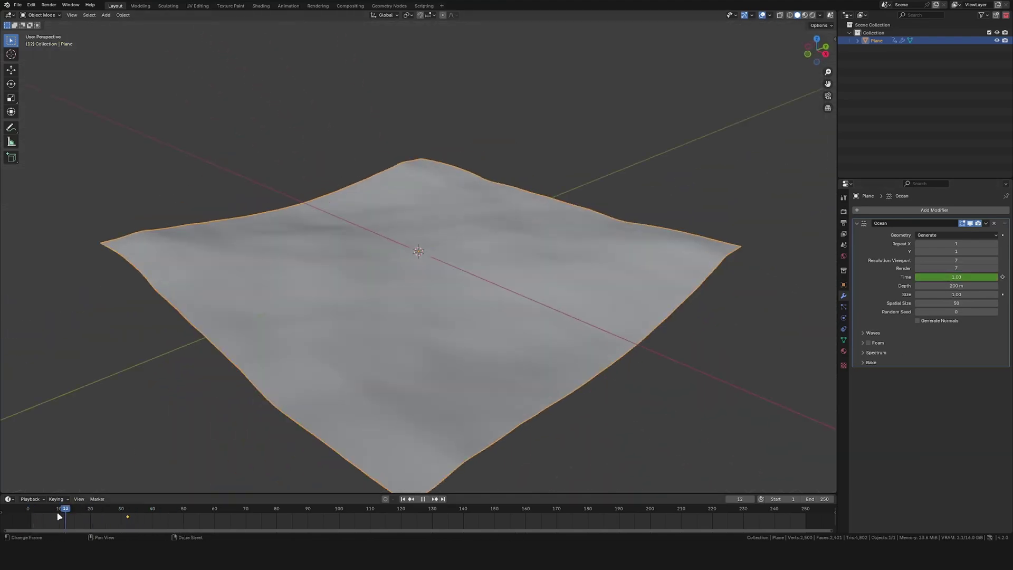
pyautogui.click(957, 278)
pyautogui.write('0')
pyautogui.press('Return')
pyautogui.click(59, 514)
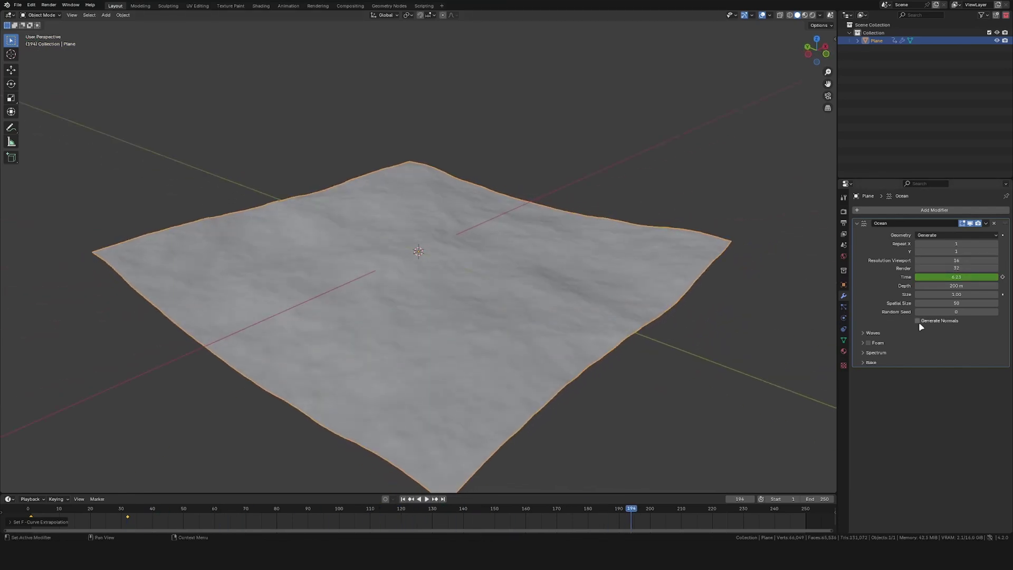
# Set the Ocean waves' wind velocity to 10 m/s, direction to 35.8° and damping to 0, previewing the motion
pyautogui.click(876, 334)
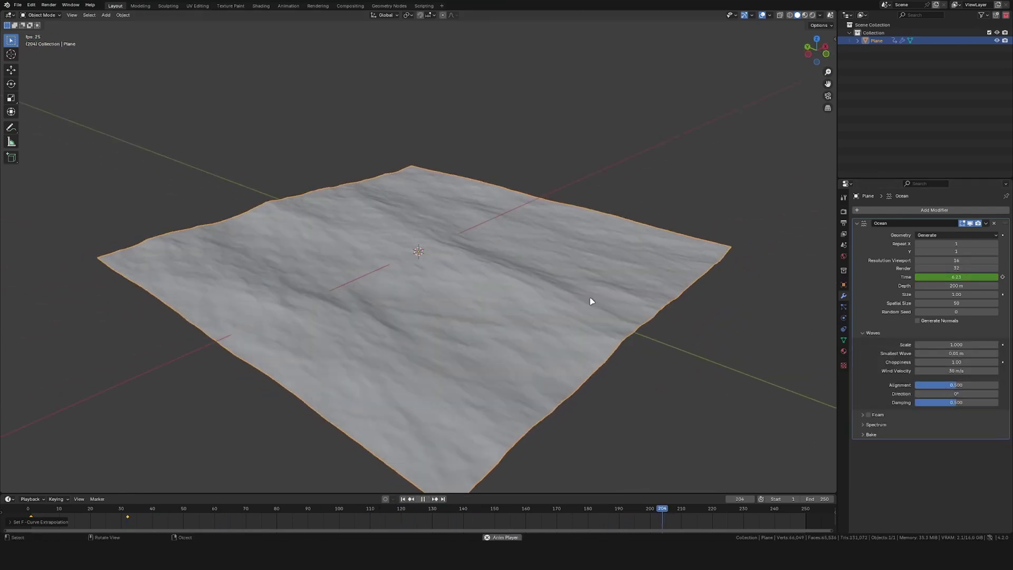
pyautogui.moveTo(588, 301); pyautogui.dragTo(534, 266, button='middle')
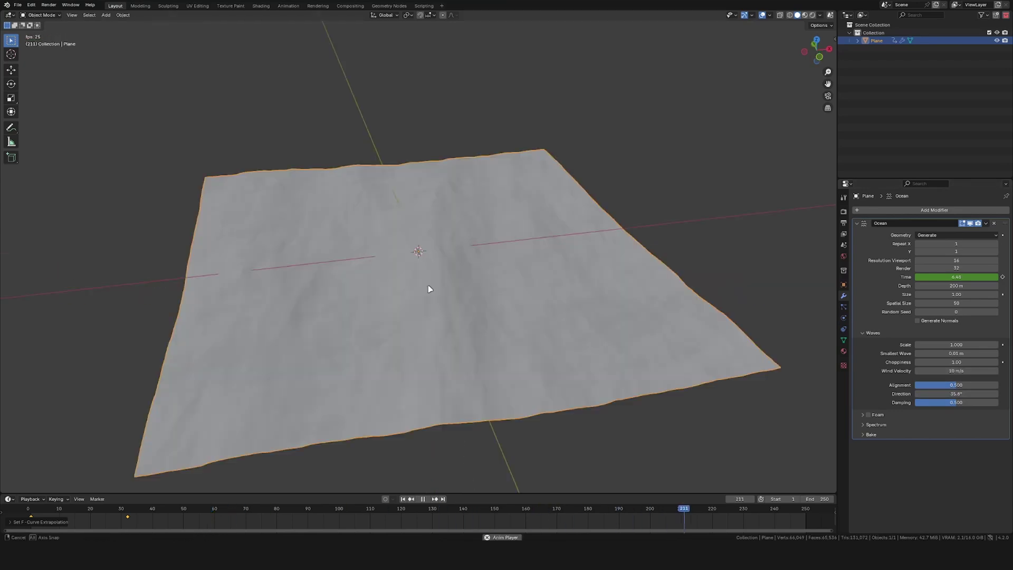
pyautogui.moveTo(429, 289); pyautogui.dragTo(466, 272, button='middle')
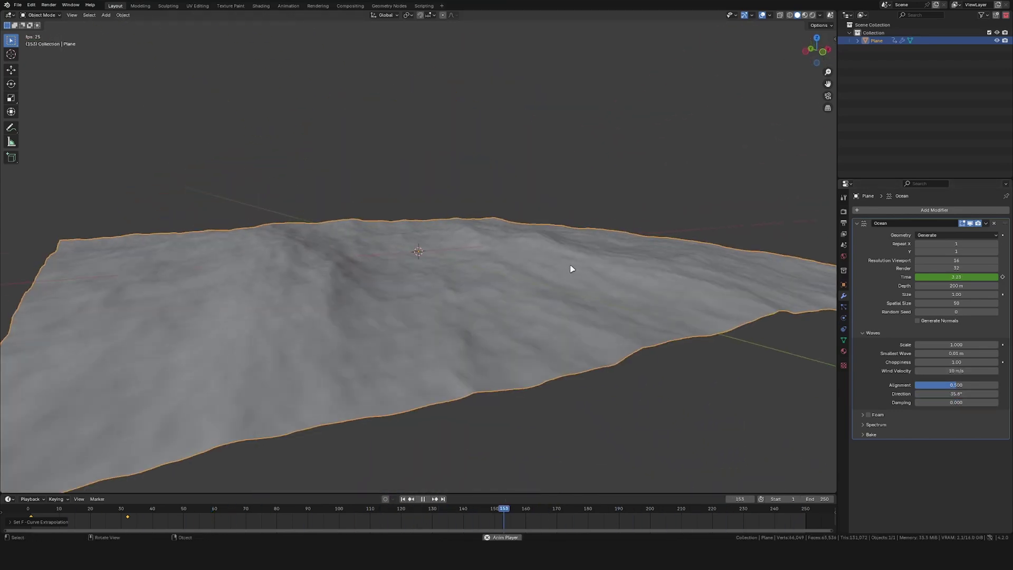
pyautogui.moveTo(571, 269); pyautogui.dragTo(706, 274, button='middle')
pyautogui.press('space')
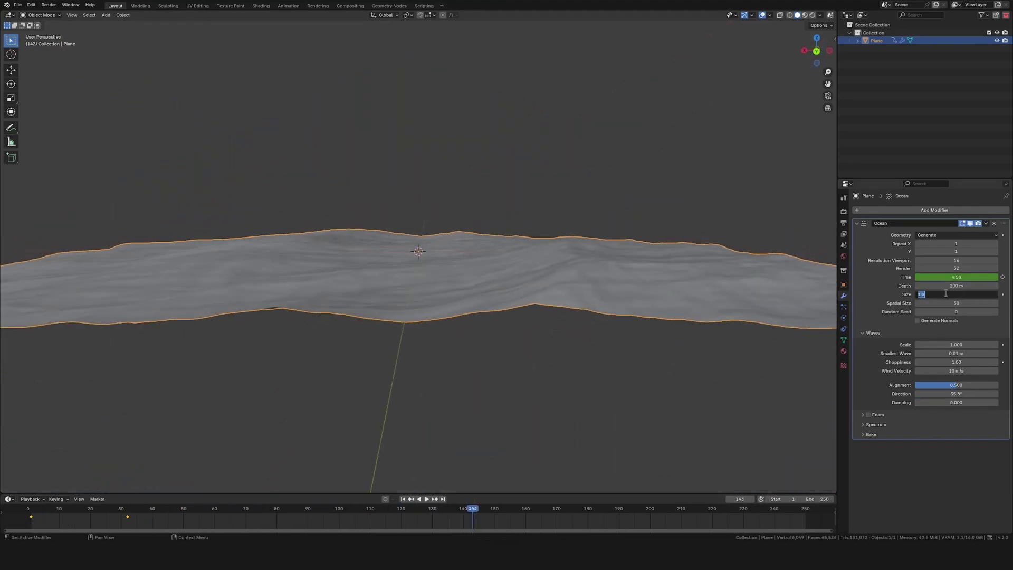
# Set the Ocean modifier's Spatial Size to 300 and play the animation to preview it
pyautogui.click(953, 304)
pyautogui.write('300')
pyautogui.press('Return')
pyautogui.moveTo(517, 206); pyautogui.dragTo(610, 225, button='middle')
pyautogui.press('space')
# Try different wave damping values, including 0.5, and settle on 0.223
pyautogui.moveTo(915, 402); pyautogui.dragTo(998, 402)
pyautogui.moveTo(690, 237); pyautogui.dragTo(573, 243, button='middle')
pyautogui.scroll(-2, 573, 243)
pyautogui.click(940, 404)
pyautogui.write('.5')
pyautogui.press('Return')
pyautogui.moveTo(534, 296); pyautogui.dragTo(558, 288, button='middle')
pyautogui.scroll(3, 559, 288)
pyautogui.moveTo(930, 402); pyautogui.dragTo(933, 402)
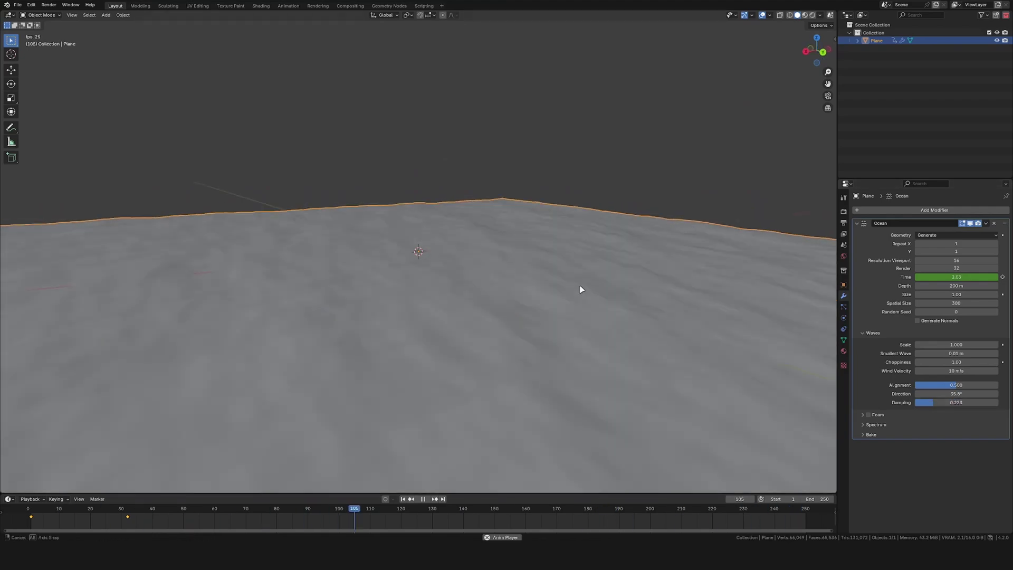
# Set the Ocean modifier's viewport resolution to 32 and preview the animated surface
pyautogui.moveTo(583, 290); pyautogui.dragTo(628, 358, button='middle')
pyautogui.press('space')
pyautogui.click(955, 260)
pyautogui.write('32')
pyautogui.press('Return')
pyautogui.press('space')
pyautogui.moveTo(467, 346); pyautogui.dragTo(426, 280, button='middle')
# Set the wave Scale to 2 and play the animation to judge the wave height
pyautogui.press('space')
pyautogui.click(950, 345)
pyautogui.write('2')
pyautogui.press('Return')
pyautogui.moveTo(554, 291)
pyautogui.mouseDown(button='middle')
pyautogui.moveTo(518, 290)
pyautogui.moveTo(557, 287)
pyautogui.mouseUp(button='middle')
pyautogui.press('space')
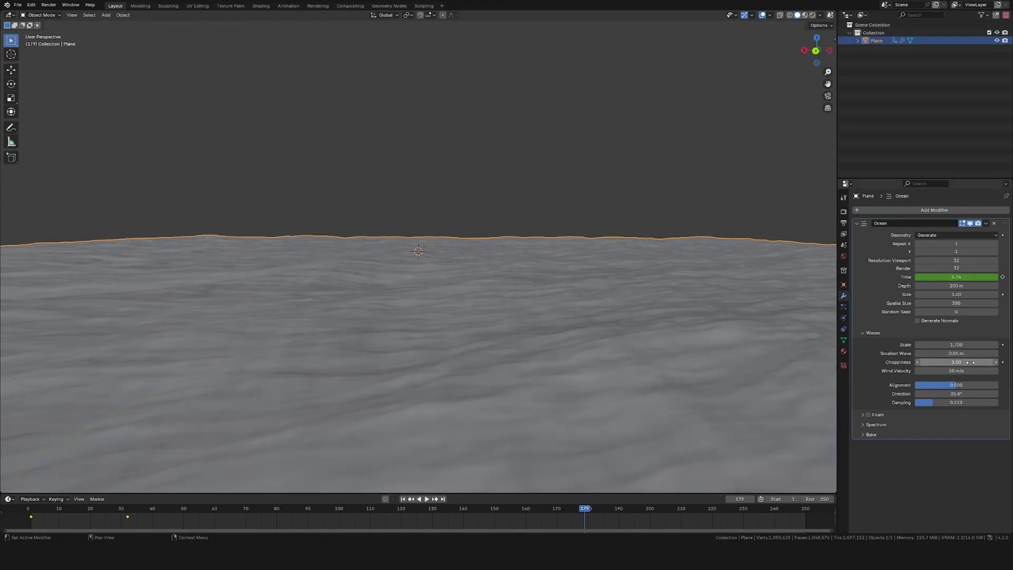
pyautogui.press('space')
pyautogui.press('space')
pyautogui.scroll(-3, 566, 271)
pyautogui.moveTo(565, 271)
pyautogui.mouseDown(button='middle')
pyautogui.moveTo(591, 292)
pyautogui.moveTo(581, 284)
pyautogui.mouseUp(button='middle')
# Add a cube to the ocean as a size reference and show the object's transform dimensions
pyautogui.hotkey('shift', 'a')
pyautogui.click(487, 274)
pyautogui.press('n')
pyautogui.hotkey('alt', 'Tab')
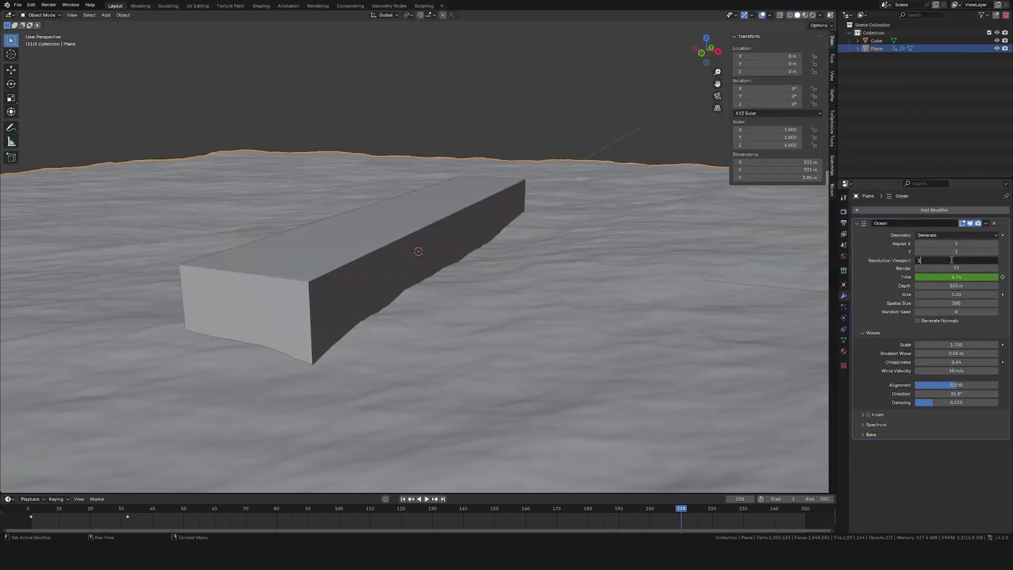
# Set the wave Scale to 1.3 and preview the waves moving around the reference cube
pyautogui.moveTo(523, 232); pyautogui.dragTo(554, 224, button='middle')
pyautogui.press('space')
pyautogui.click(964, 348)
pyautogui.write('1.3')
pyautogui.press('Return')
pyautogui.press('space')
pyautogui.moveTo(615, 267); pyautogui.dragTo(667, 267, button='middle')
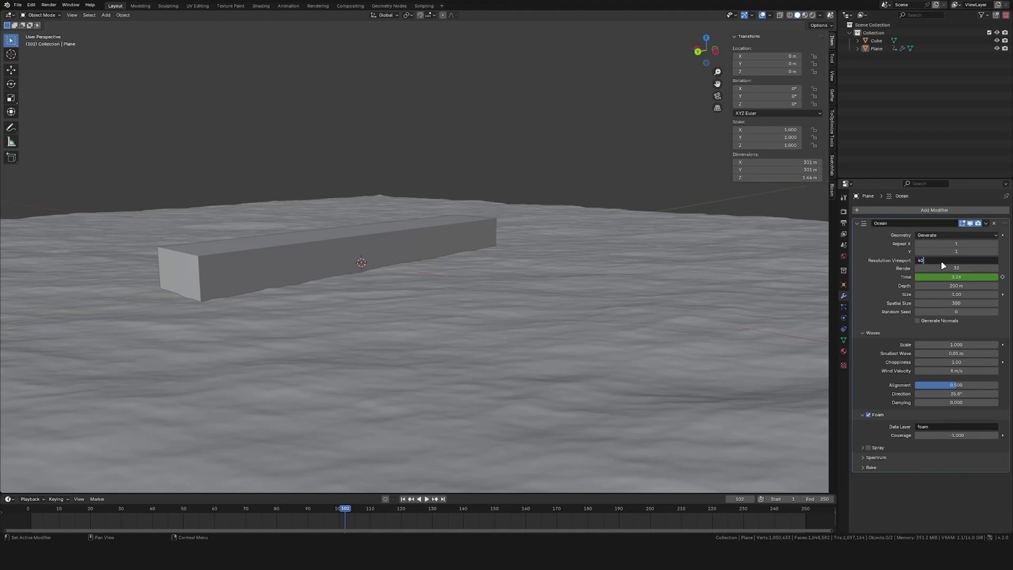
# Set the Ocean modifier's viewport resolution to 40 and choose the project's Ocean cache folder as the bake cache path
pyautogui.press('Return')
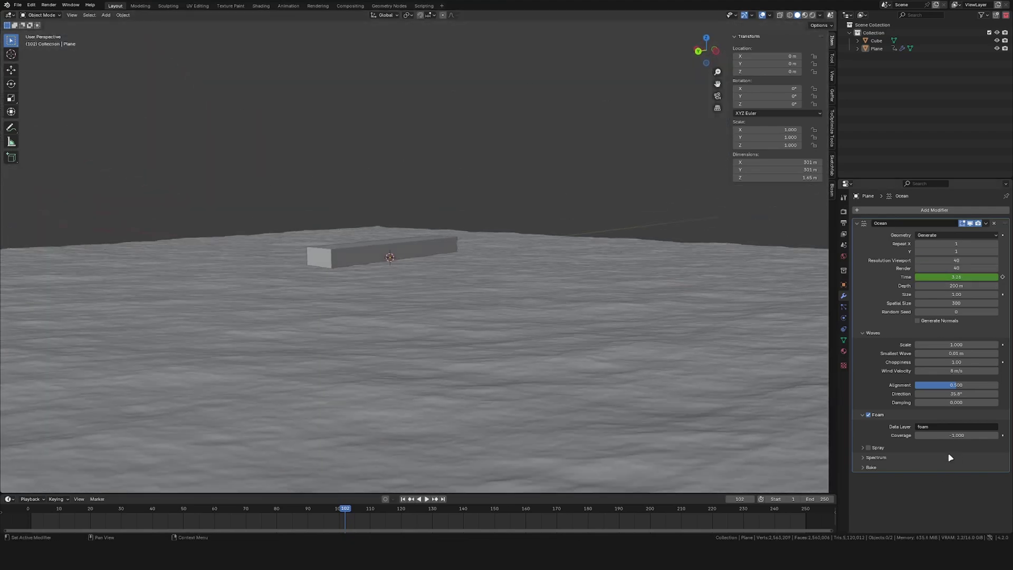
pyautogui.click(995, 490)
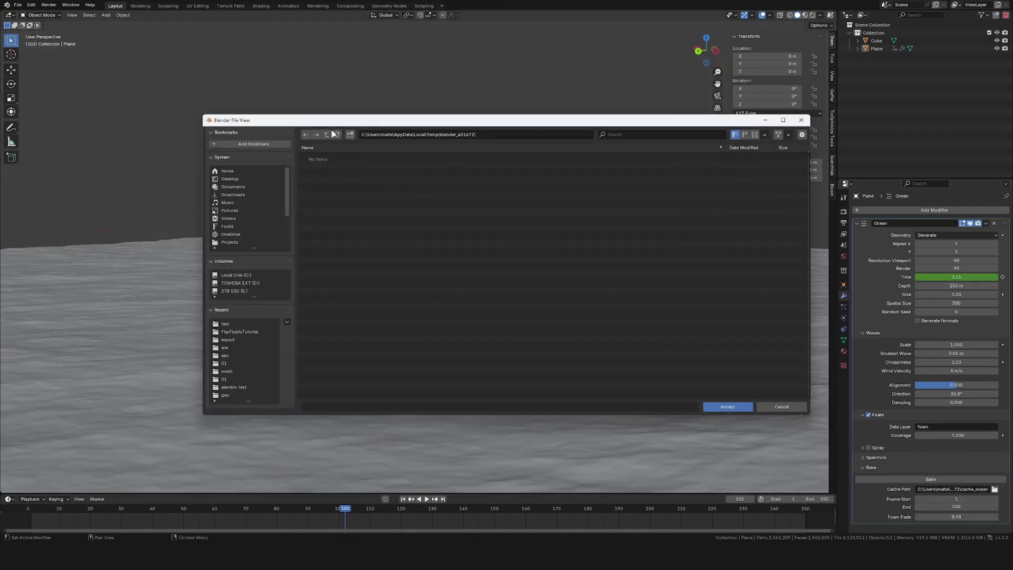
pyautogui.click(246, 324)
pyautogui.click(327, 135)
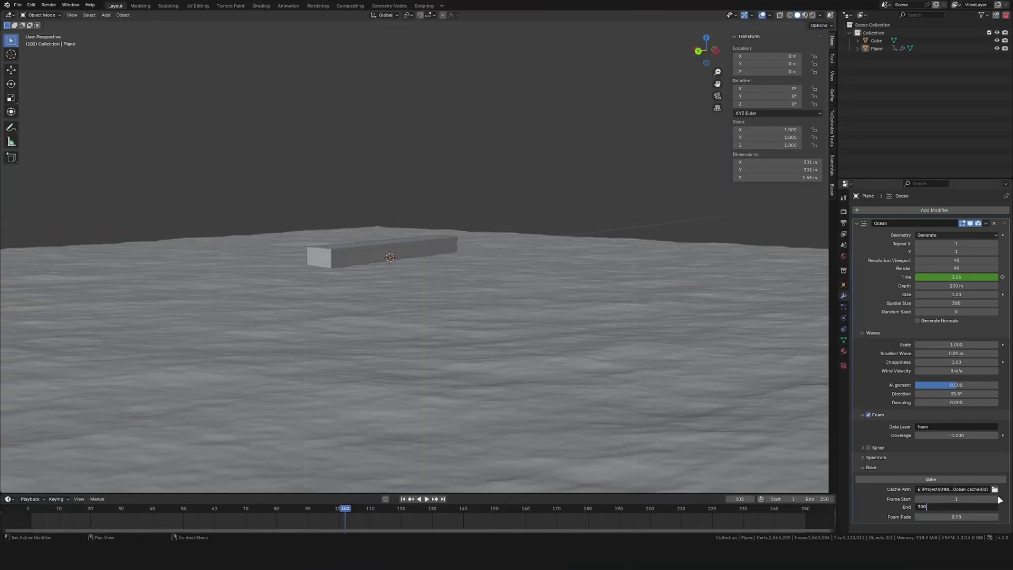
# Save the scene in the HMS_Victory project folder with 01 in its file name
pyautogui.hotkey('ctrl', 's')
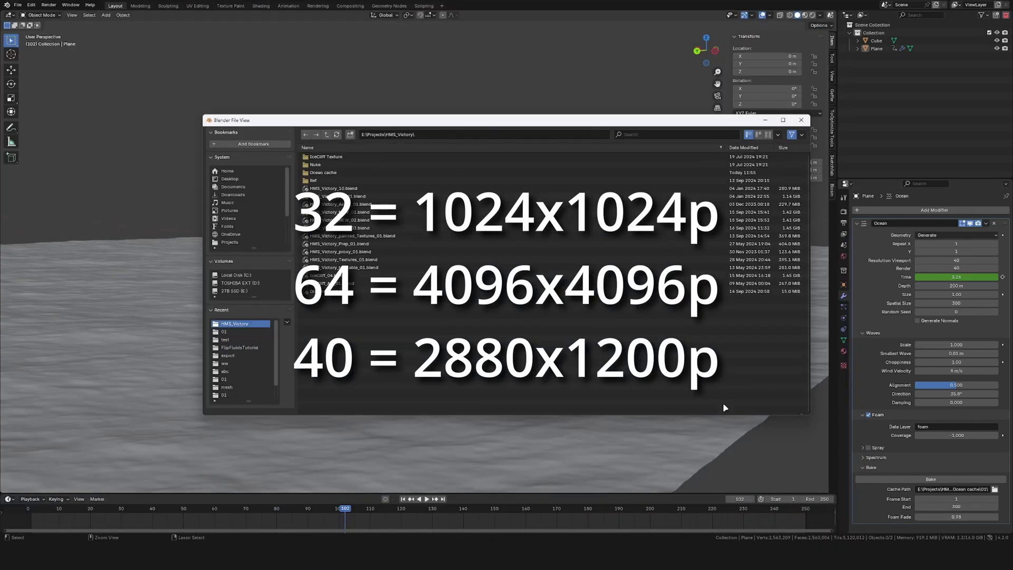
pyautogui.write('01')
pyautogui.press('Return')
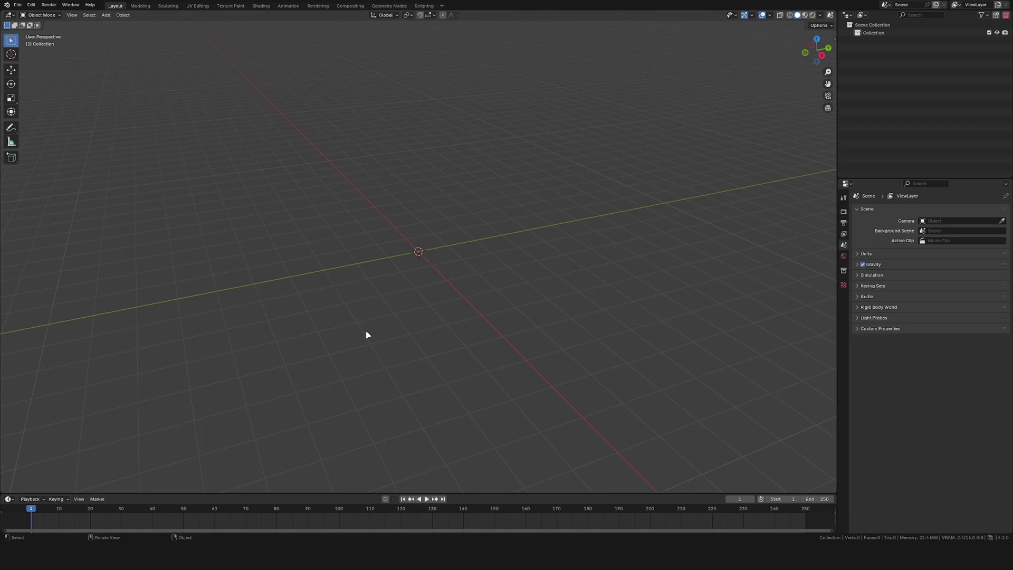
# Add a 64-vertex circle mesh in an empty scene and scale it up to about 609 m across
pyautogui.hotkey('shift', 'a')
pyautogui.click(298, 314)
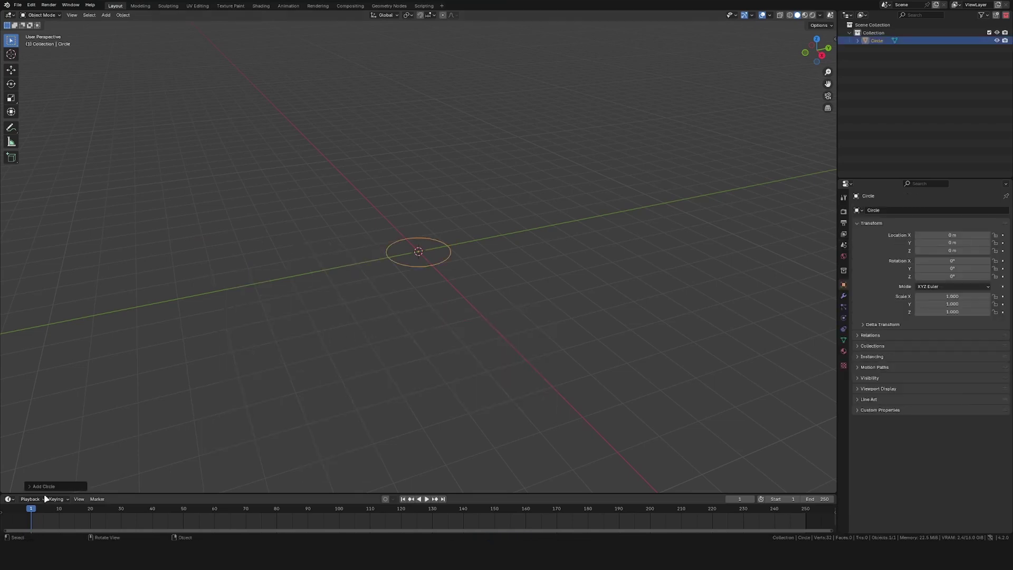
pyautogui.press('n')
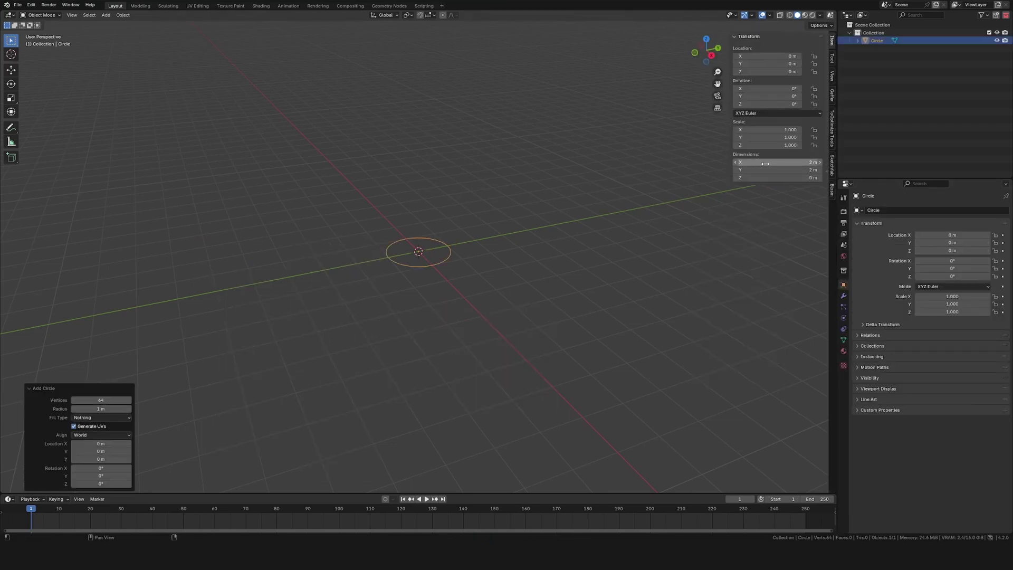
pyautogui.click(522, 244)
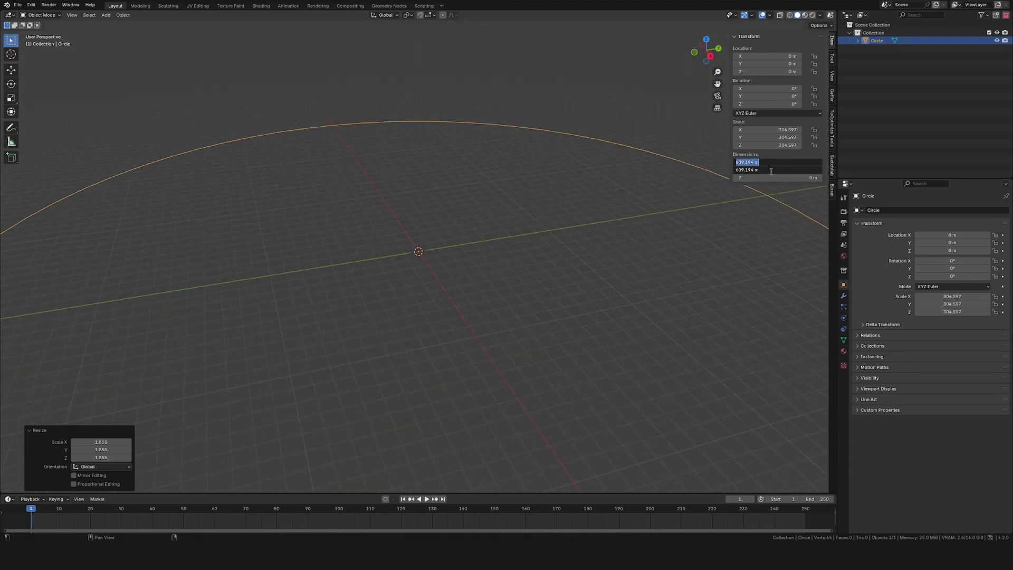
# Enlarge the circle to an X and Y scale of 500 and set the viewport clip end to 100000 m
pyautogui.scroll(-5, 258, 238)
pyautogui.click(832, 78)
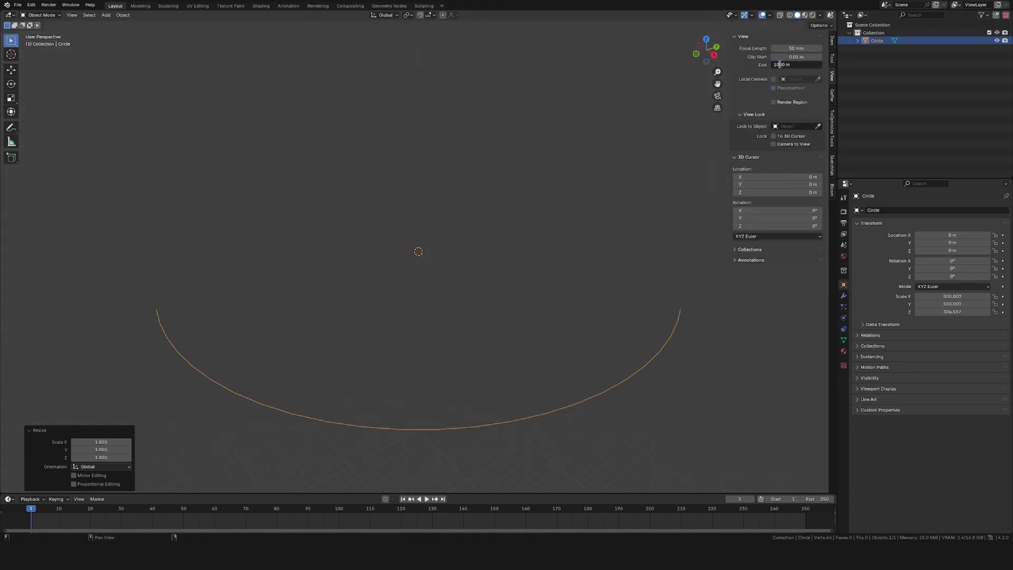
pyautogui.write('100000')
pyautogui.press('Return')
# Fill the circle with a quad grid using Grid Fill in edit mode
pyautogui.press('Tab')
pyautogui.press('F3')
pyautogui.press('Down')
pyautogui.press('Return')
# Extrude the filled circle's outer edge loop in place and scale the new loop far outward
pyautogui.keyDown('alt'); pyautogui.keyDown('shift'); pyautogui.click(660, 239); pyautogui.keyUp('shift'); pyautogui.keyUp('alt')
pyautogui.scroll(-4, 527, 237)
pyautogui.press('e')
pyautogui.rightClick(507, 235)
pyautogui.press('s')
pyautogui.click(791, 248)
pyautogui.press('s')
pyautogui.click(686, 252)
# Enlarge the outer edge loop further until the disc is about 98419 m wide
pyautogui.click(806, 234)
pyautogui.press('Tab')
pyautogui.press('Tab')
pyautogui.press('s')
pyautogui.click(626, 233)
pyautogui.press('Tab')
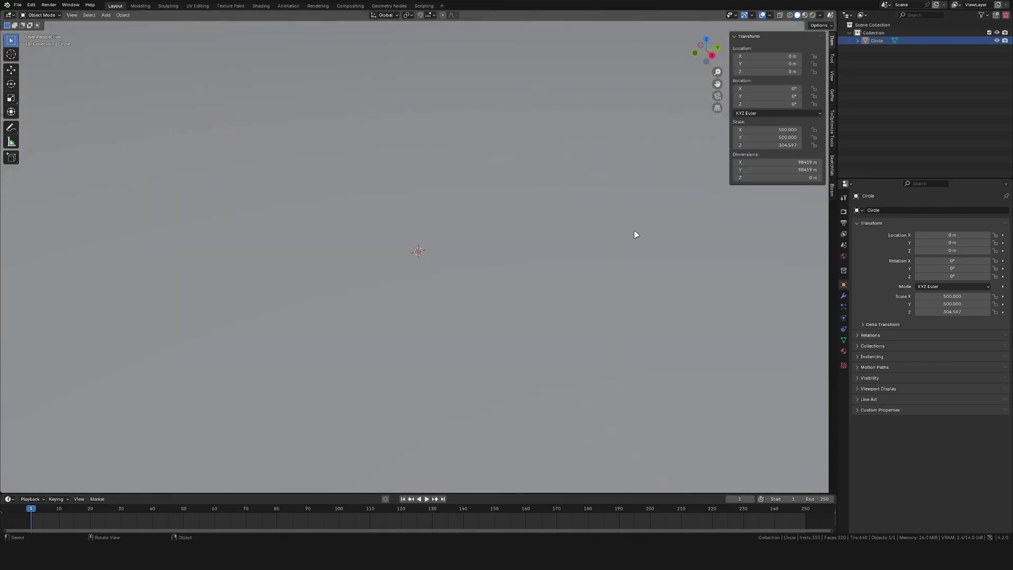
# Resize the disc's outer edge loop again and check its extent toward the horizon
pyautogui.press('Tab')
pyautogui.scroll(-10, 628, 207)
pyautogui.moveTo(629, 208); pyautogui.dragTo(471, 181, button='middle')
pyautogui.scroll(2, 550, 240)
pyautogui.press('s')
pyautogui.click(587, 240)
pyautogui.press('Tab')
pyautogui.scroll(9, 518, 217)
pyautogui.press('Tab')
pyautogui.scroll(-5, 435, 208)
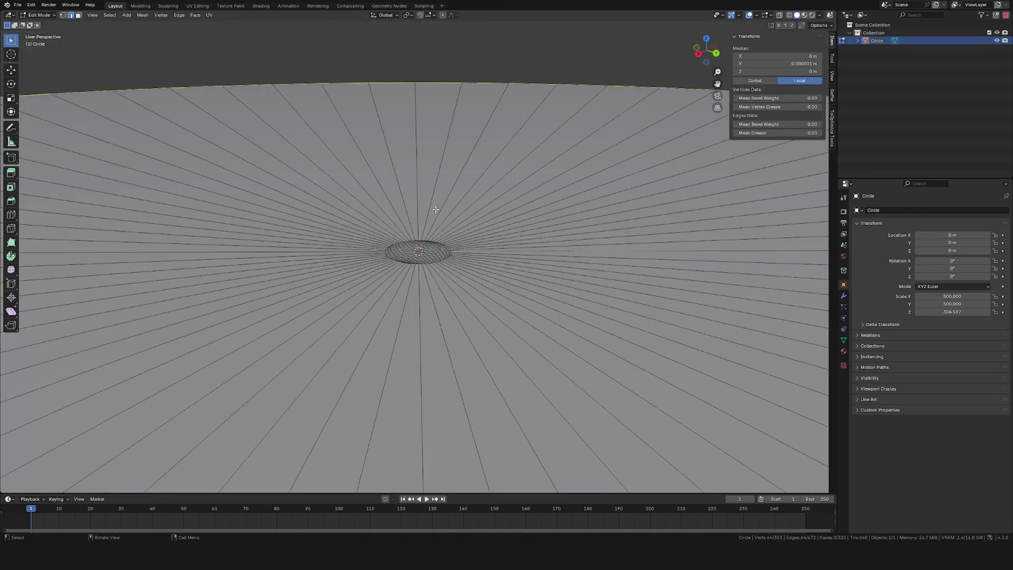
# Add several loop cuts around the extruded outer ring, placing them progressively closer to the disc's centre
pyautogui.hotkey('alt', 'a')
pyautogui.hotkey('ctrl', 'r')
pyautogui.scroll(3, 361, 196)
pyautogui.click(361, 196)
pyautogui.scroll(4, 364, 206)
pyautogui.hotkey('ctrl', 'r')
pyautogui.click(373, 228)
pyautogui.hotkey('ctrl', 'r')
pyautogui.click(396, 242)
# Show the mesh in wireframe and begin circle-selecting its vertices
pyautogui.moveTo(395, 242); pyautogui.dragTo(407, 261, button='middle')
pyautogui.hotkey('shift', 'z')
pyautogui.hotkey('alt', 'a')
pyautogui.press('1')
pyautogui.press('c')
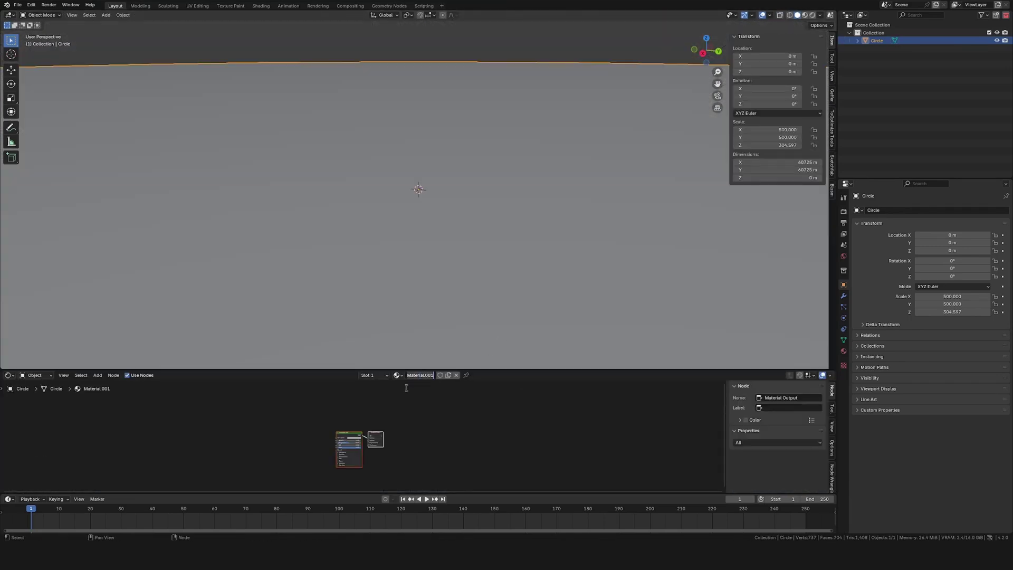
# Give the disc a material named OCEAN and add an image texture with mapping and texture coordinate nodes to it
pyautogui.hotkey('ctrl', 't')
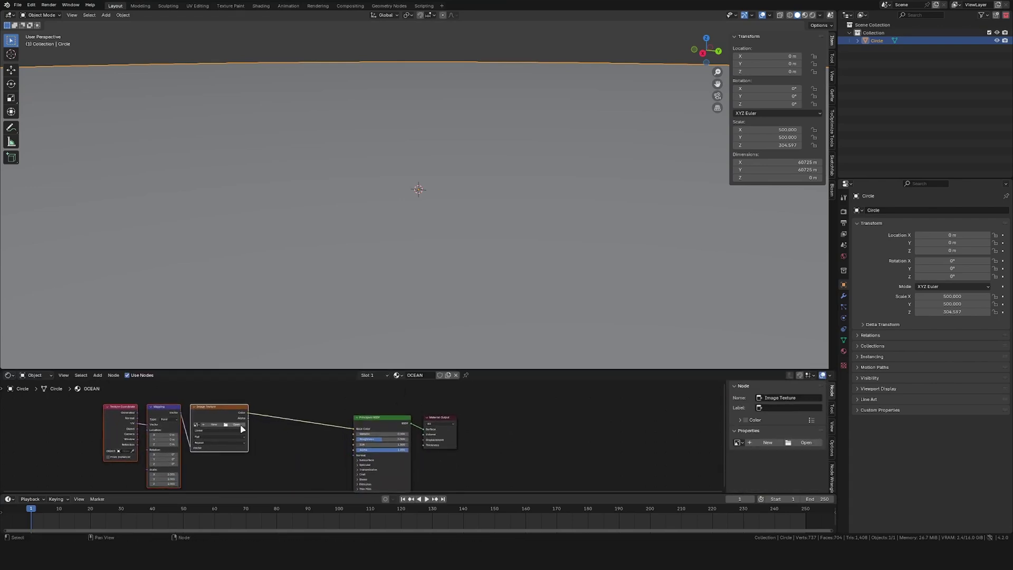
# Add an empty to the scene and rename it Ocean_Scale
pyautogui.hotkey('shift', 'a')
pyautogui.moveTo(330, 309)
pyautogui.click(386, 322)
pyautogui.doubleClick(876, 48)
pyautogui.write('Ocean_Scale')
pyautogui.press('Return')
# Set the Mapping node of the circle's OCEAN material to the Texture type and enlarge the node editing area
pyautogui.click(877, 40)
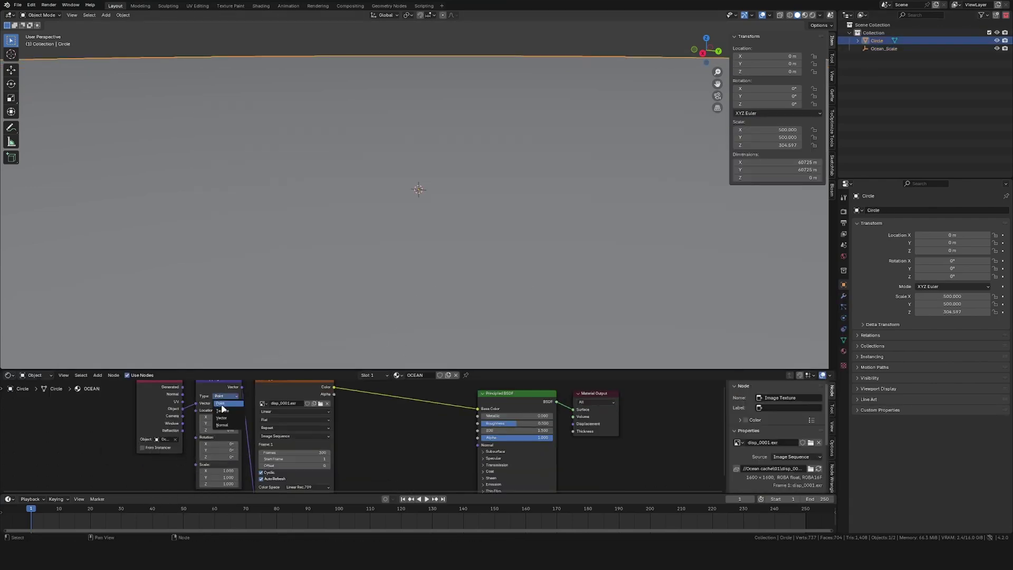
pyautogui.click(222, 411)
pyautogui.moveTo(446, 372); pyautogui.dragTo(417, 378)
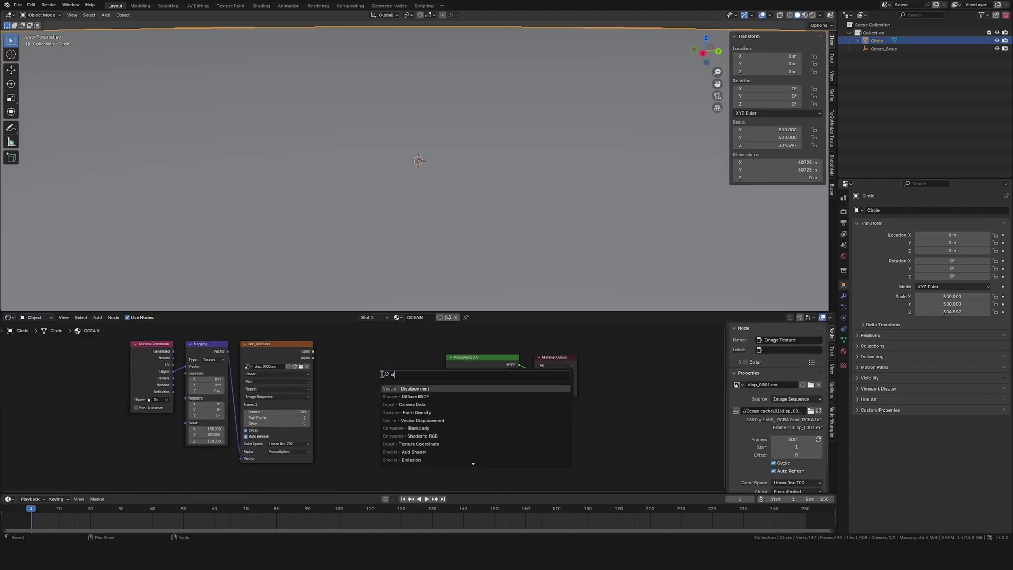
# Add a Displacement node, link the disp_0001.exr texture through it to the material's displacement output, and rearrange the nodes
pyautogui.write('d')
pyautogui.press('Return')
pyautogui.moveTo(477, 424); pyautogui.dragTo(506, 425, button='middle')
pyautogui.moveTo(299, 334); pyautogui.dragTo(456, 466)
pyautogui.moveTo(375, 455); pyautogui.dragTo(117, 340)
pyautogui.scroll(-7, 364, 409)
pyautogui.press('g')
pyautogui.click(280, 391)
# Give the Principled BSDF a roughness of 0.082 and a black base color, and save the file
pyautogui.scroll(13, 472, 372)
pyautogui.moveTo(319, 421); pyautogui.dragTo(275, 421)
pyautogui.click(334, 399)
pyautogui.moveTo(400, 253); pyautogui.dragTo(400, 327)
pyautogui.moveTo(562, 219); pyautogui.dragTo(539, 208, button='middle')
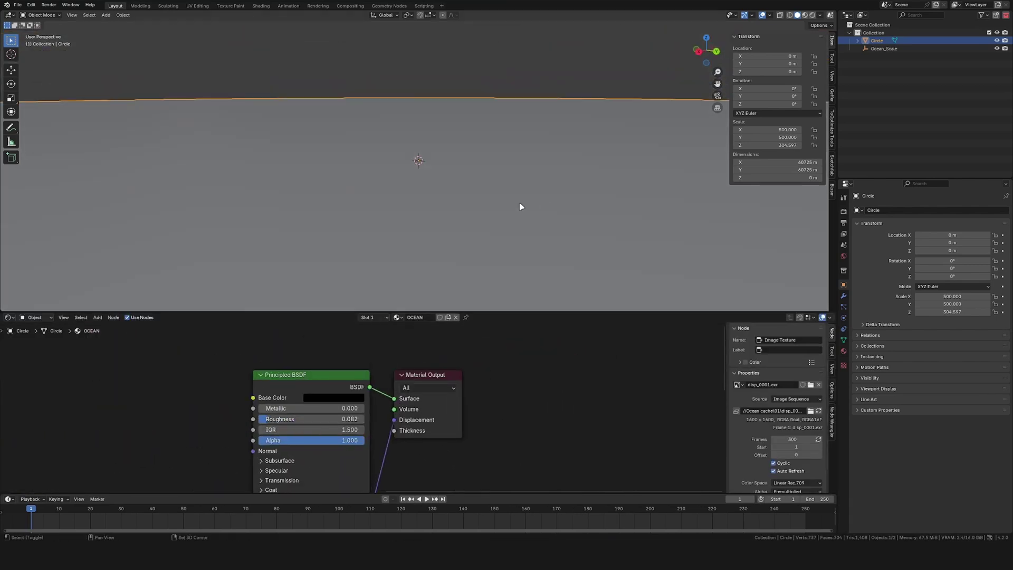
pyautogui.hotkey('ctrl', 's')
# Set the render engine to Cycles with the Experimental feature set and GPU Compute device
pyautogui.click(843, 211)
pyautogui.moveTo(927, 210); pyautogui.dragTo(929, 237)
pyautogui.click(937, 230)
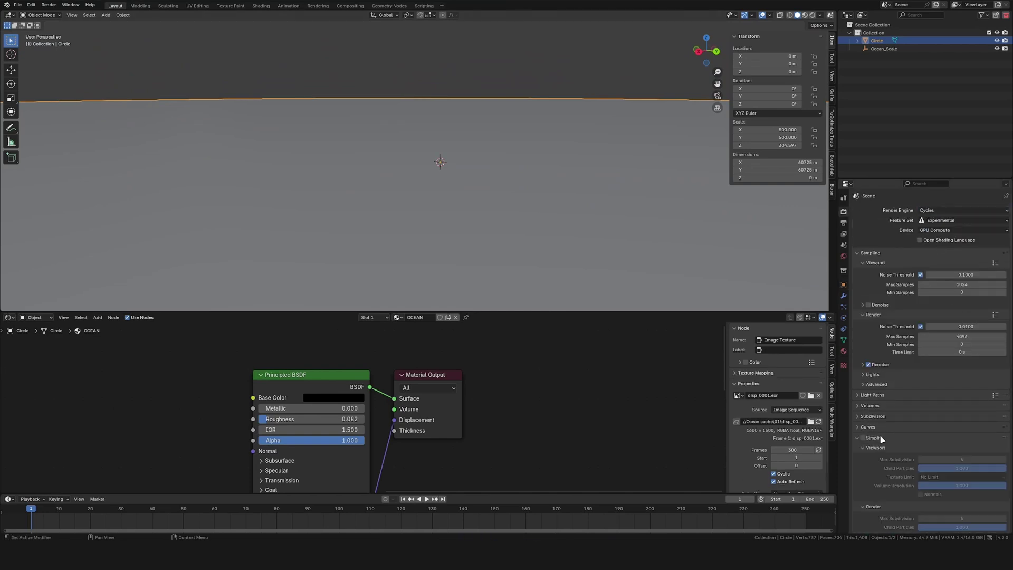
# Add a Subdivision Surface modifier with adaptive subdivision enabled to the circle
pyautogui.click(844, 295)
pyautogui.click(926, 210)
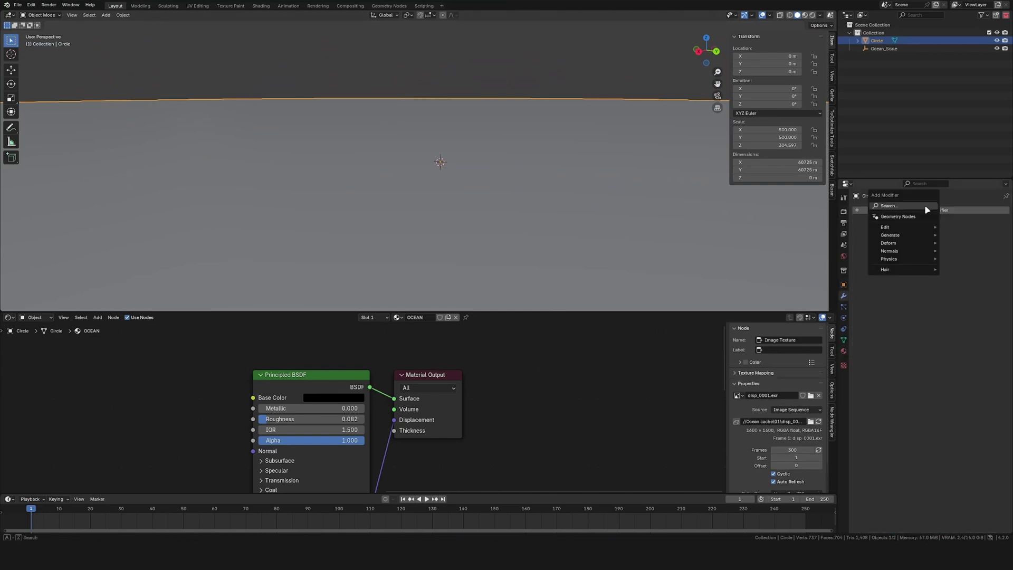
pyautogui.write('sub')
pyautogui.press('Return')
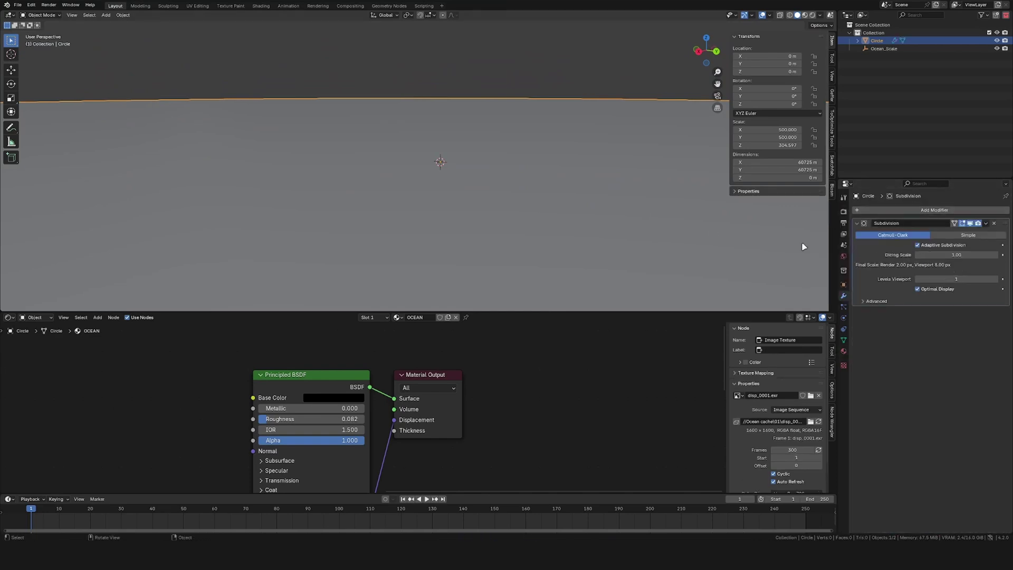
# Switch the OCEAN material's surface displacement method to true displacement
pyautogui.click(844, 351)
pyautogui.click(887, 495)
pyautogui.scroll(-3, 940, 470)
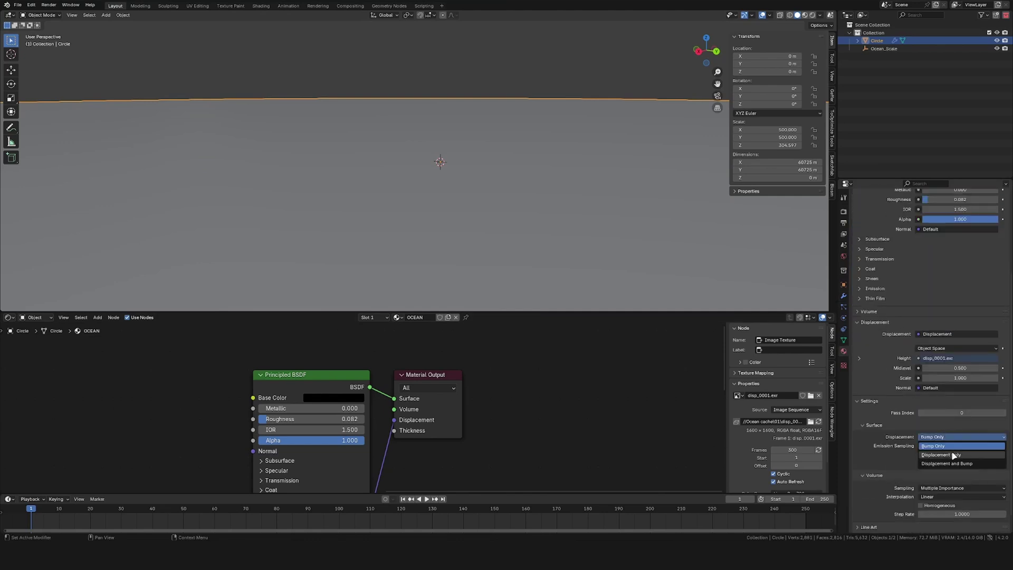
# Add a camera with a clip end of 1000000 m and position it above the ocean surface in camera view
pyautogui.hotkey('shift', 'a')
pyautogui.click(330, 321)
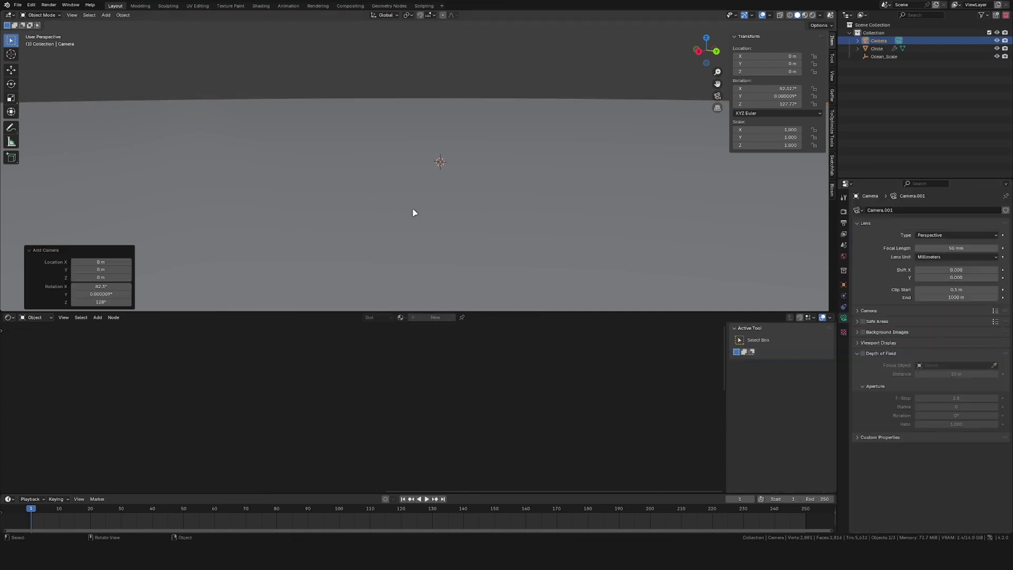
pyautogui.press('KP_0')
pyautogui.click(831, 78)
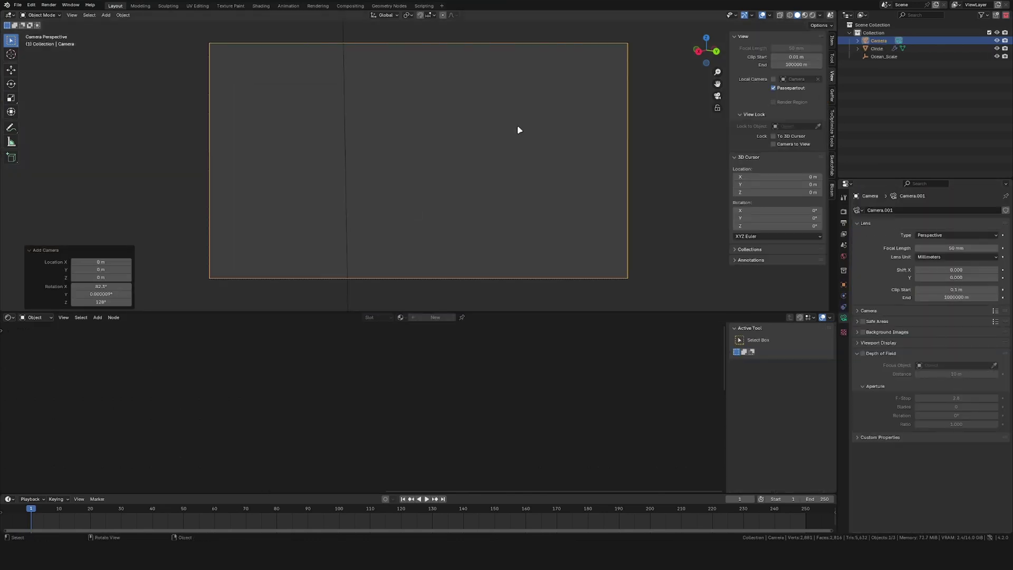
pyautogui.hotkey('shift', '`')
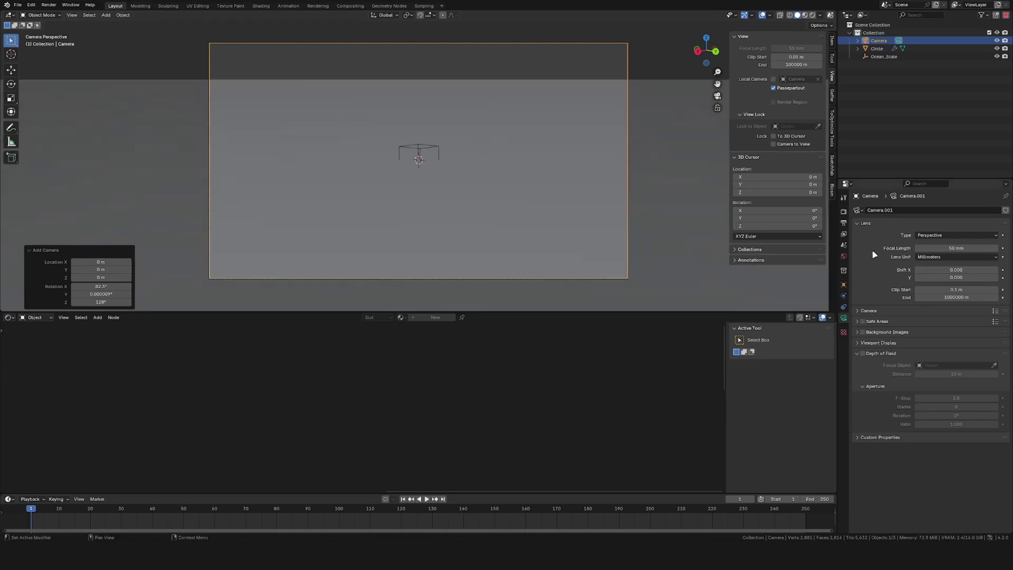
# Apply the ocean circle's scale and light the world with the Abandoned Bakery HDRI
pyautogui.hotkey('ctrl', 'a')
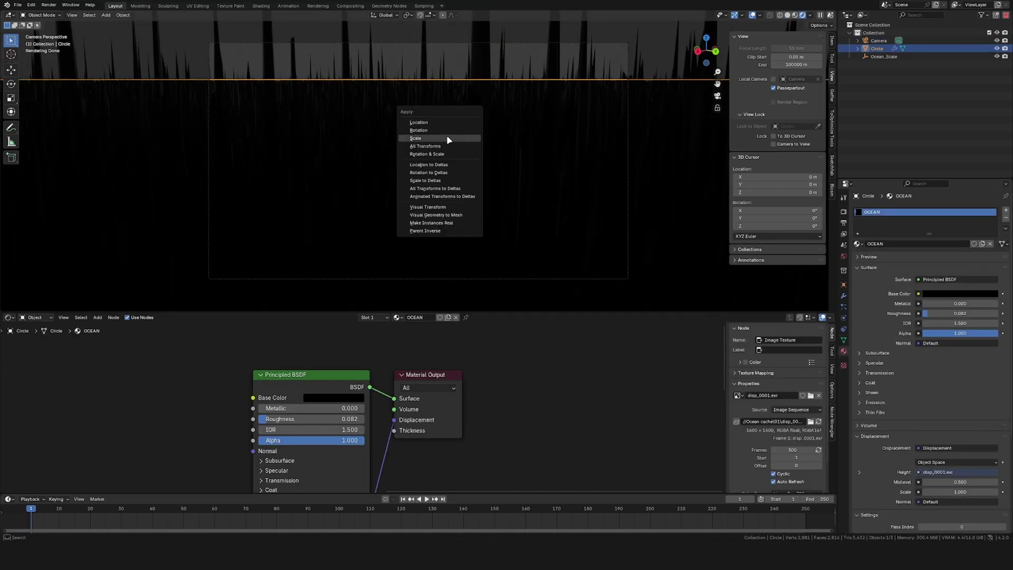
pyautogui.click(449, 135)
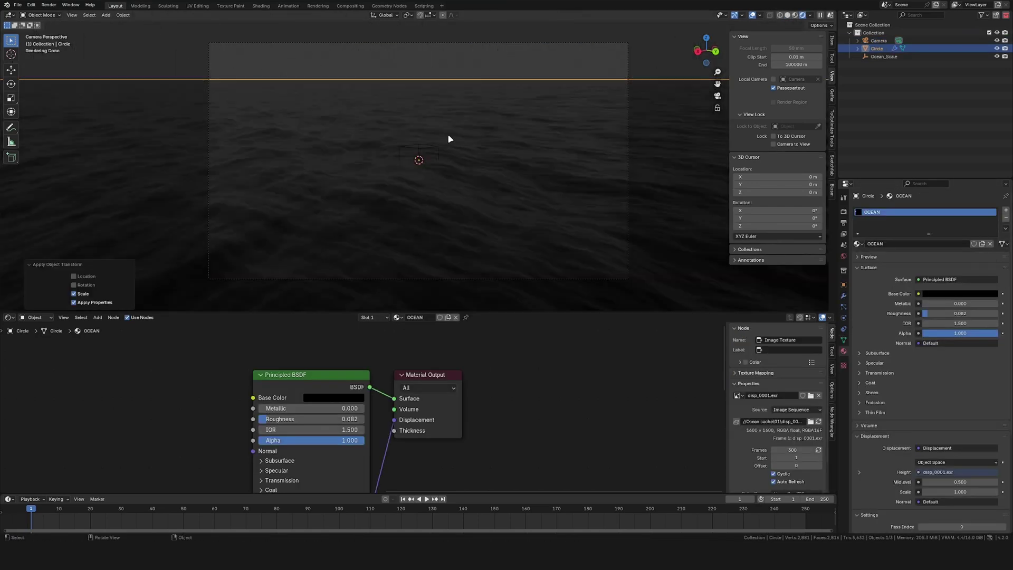
pyautogui.click(843, 256)
pyautogui.click(863, 315)
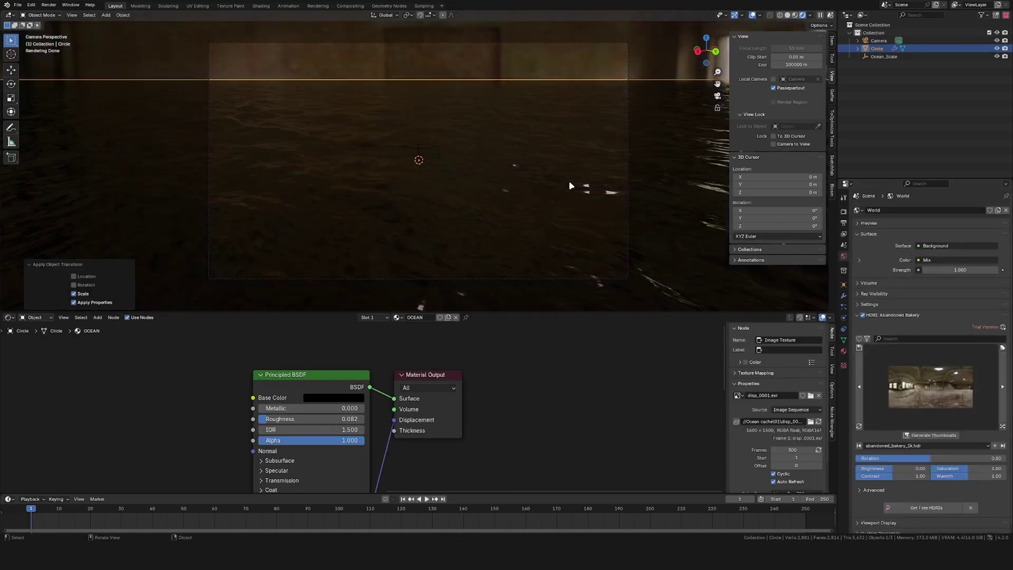
pyautogui.keyDown('shift'); pyautogui.moveTo(566, 150); pyautogui.dragTo(549, 185, button='middle'); pyautogui.keyUp('shift')
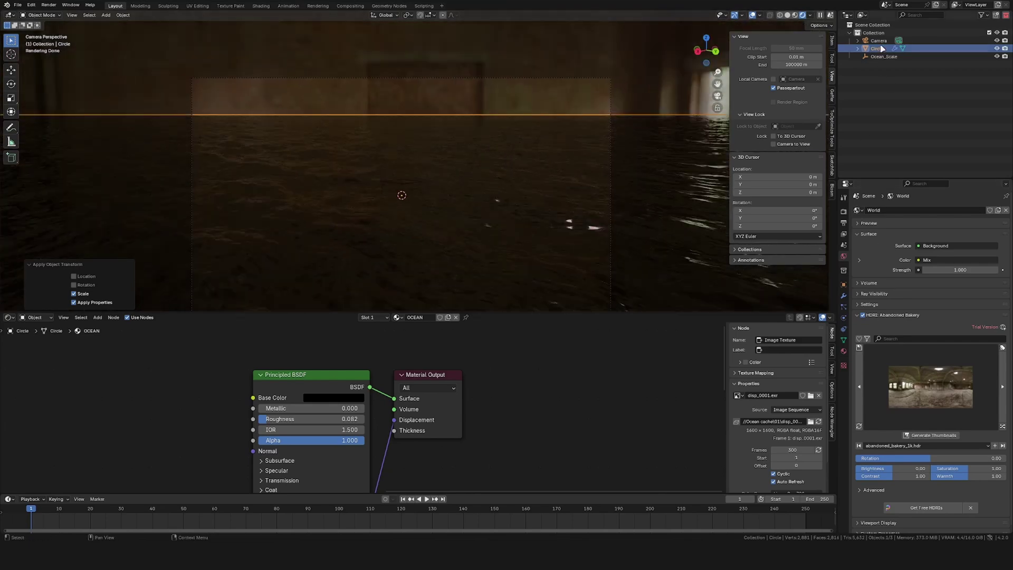
# Shorten the camera's focal length for a wider view of the ocean
pyautogui.click(879, 40)
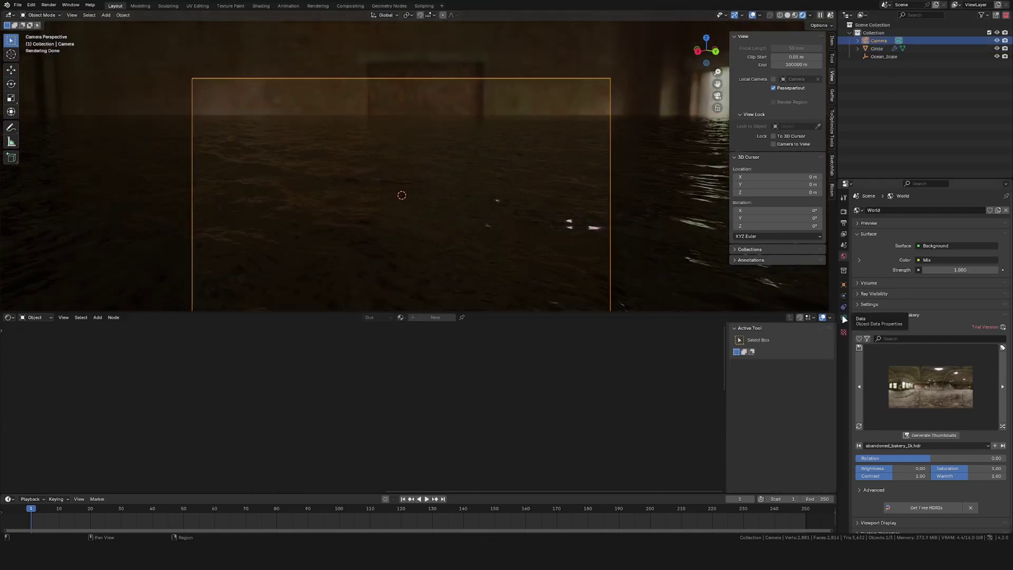
pyautogui.click(843, 318)
pyautogui.moveTo(958, 247); pyautogui.dragTo(918, 249)
pyautogui.scroll(-3, 686, 211)
# Switch the world lighting to the Abandoned Church HDRI and on to the next one, with the ocean circle selected
pyautogui.click(844, 256)
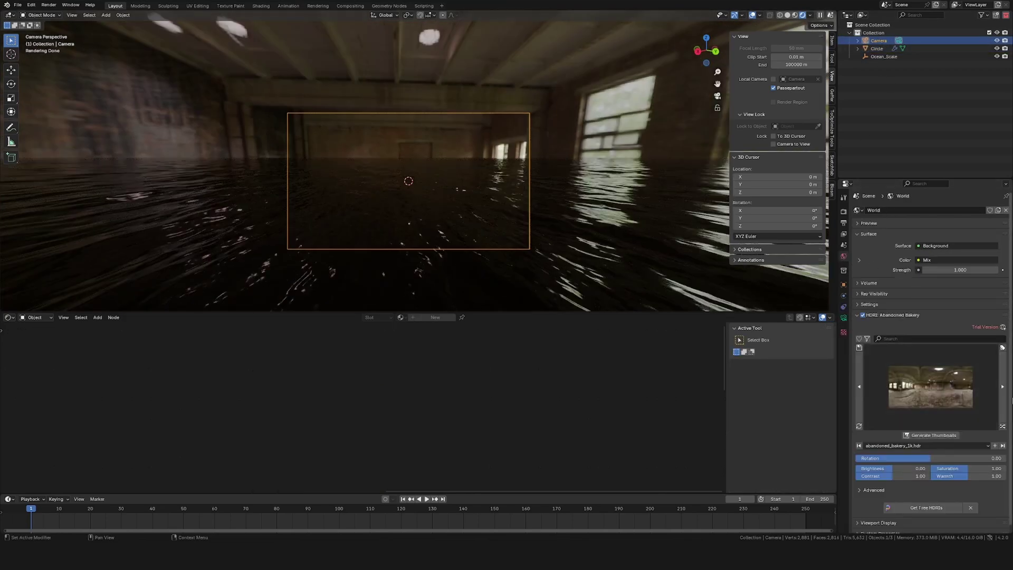
pyautogui.click(1004, 388)
pyautogui.scroll(3, 546, 224)
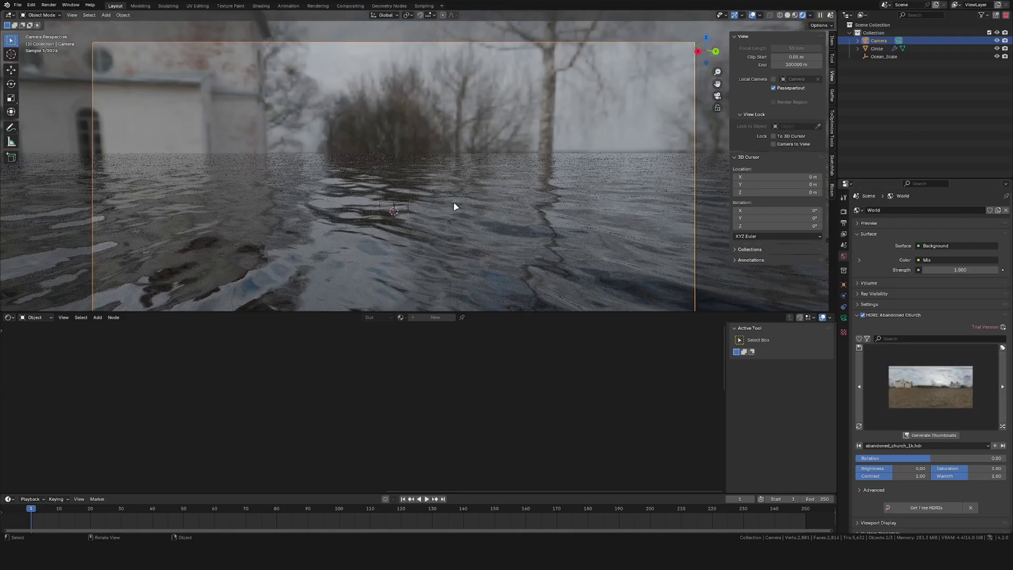
pyautogui.moveTo(514, 152); pyautogui.dragTo(462, 181, button='middle')
pyautogui.click(450, 177)
pyautogui.press('Tab')
pyautogui.press('Tab')
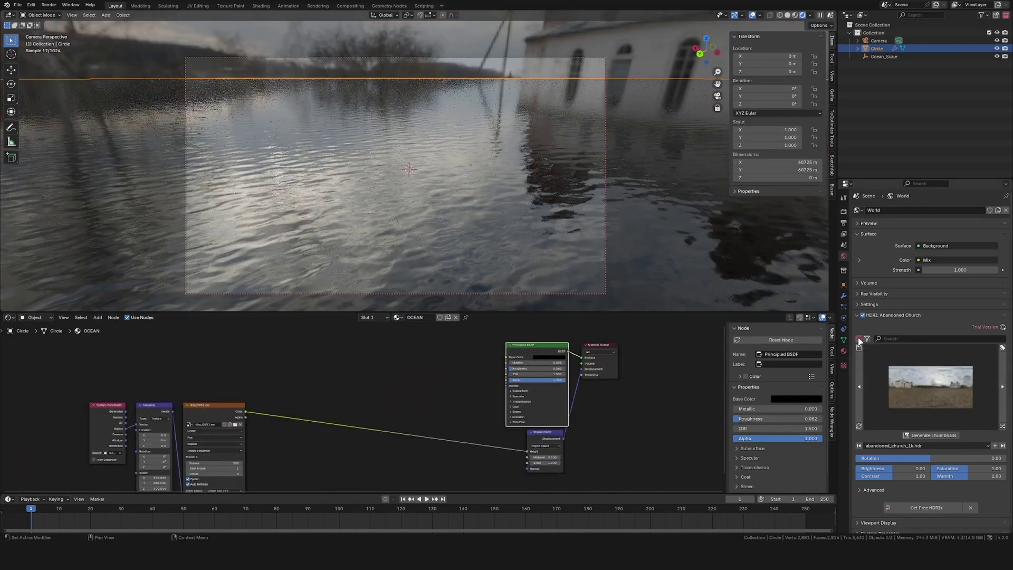
pyautogui.click(1002, 386)
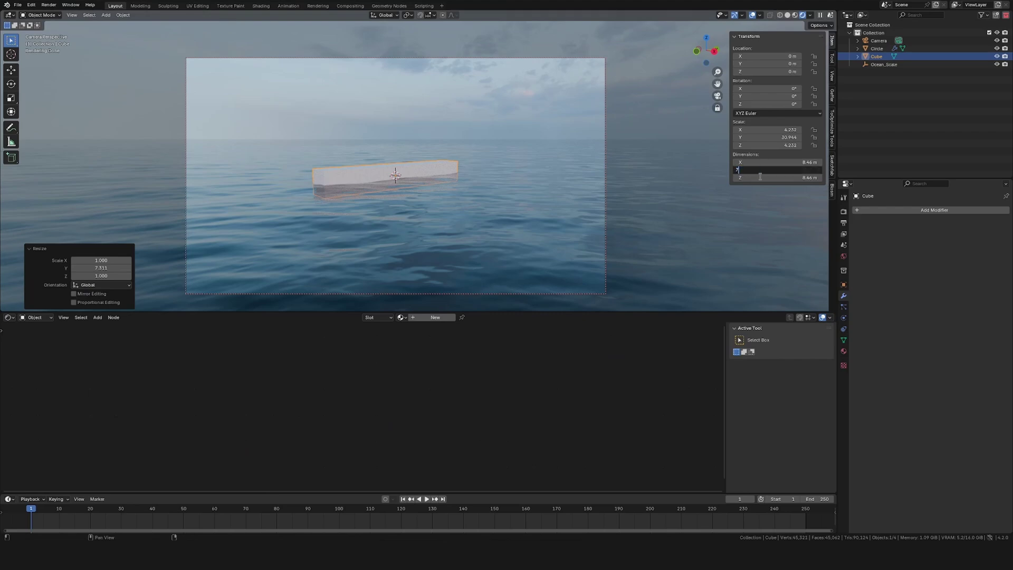
# Set the cube's Y dimension to 70 m as a ship size reference and render the frame
pyautogui.press('Return')
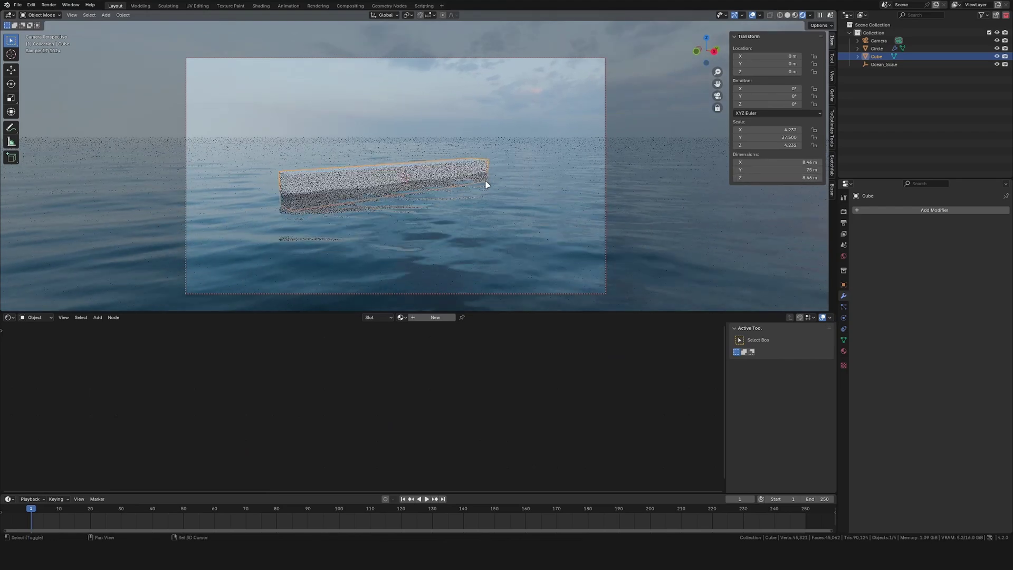
pyautogui.press('F12')
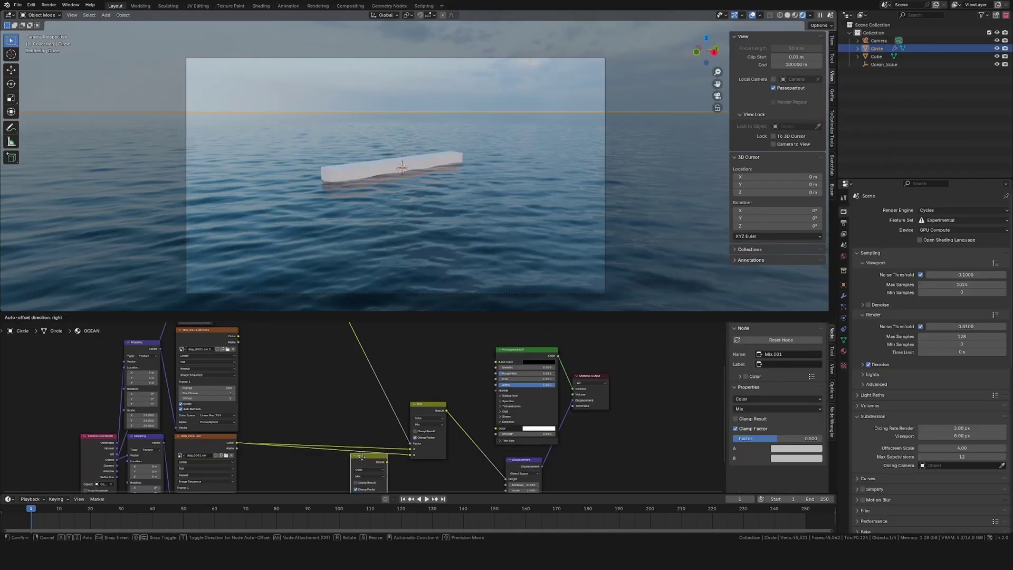
# Feed disp_0001.exr through a Multiply node with factor 1.000 into the displacement Mix node and open the Multiply node's B colour
pyautogui.scroll(3, 371, 447)
pyautogui.click(363, 412)
pyautogui.click(355, 362)
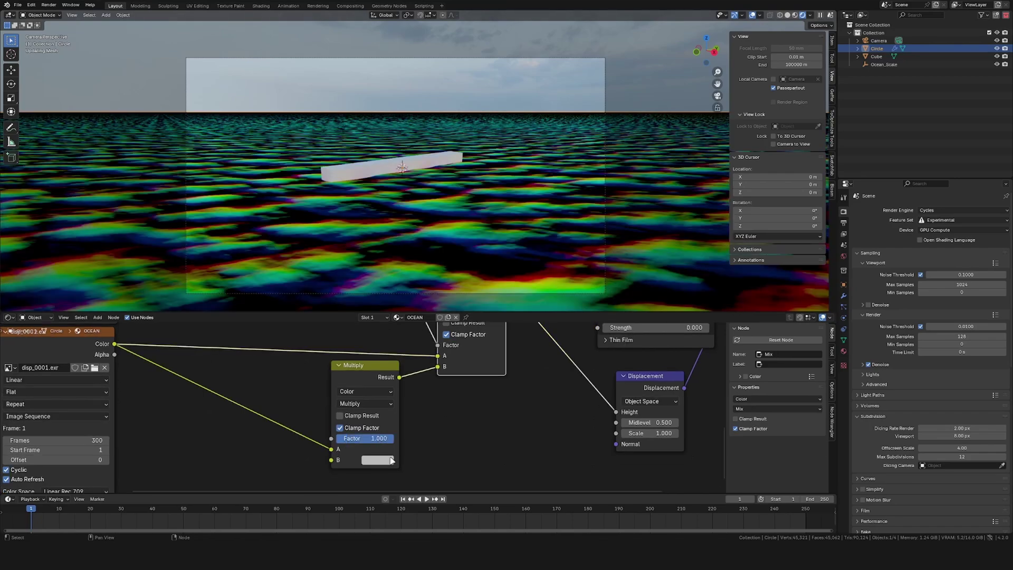
pyautogui.click(392, 461)
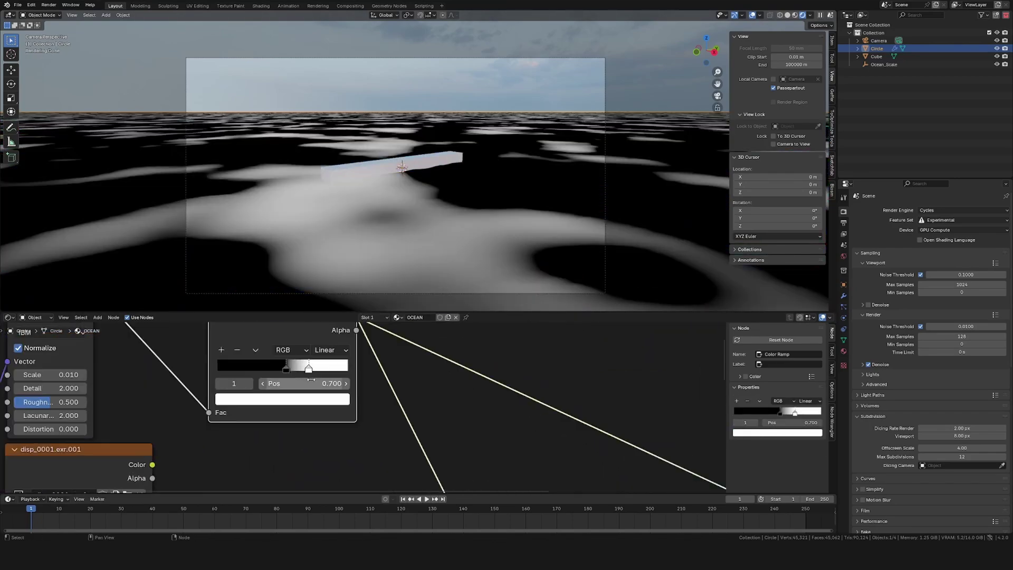
# Set the noise texture's scale to 0.003 for the mask that blends the ocean displacement
pyautogui.click(61, 374)
pyautogui.write('0.003')
pyautogui.press('Return')
pyautogui.scroll(-2, 235, 406)
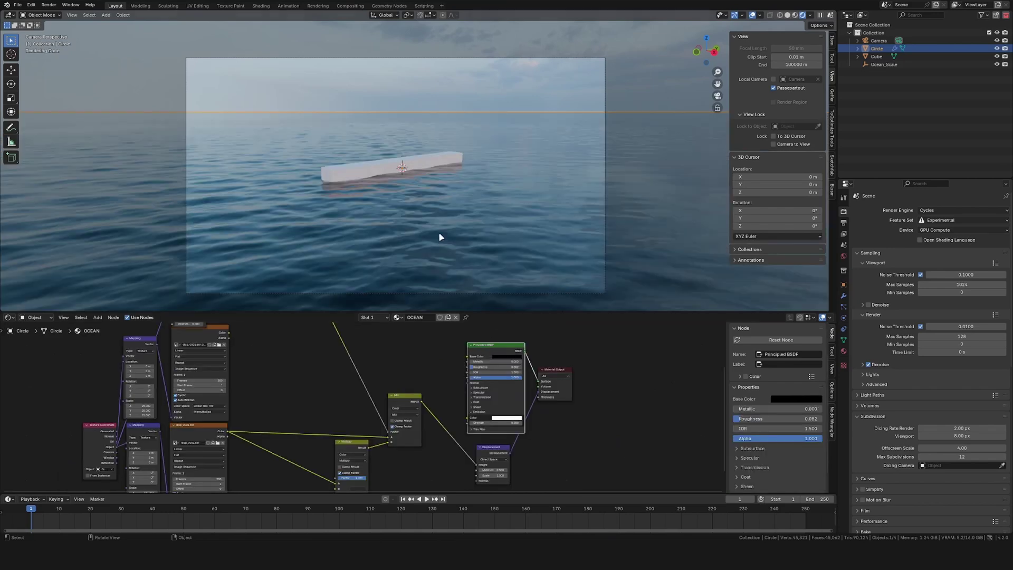
# Darken the Multiply node's B colour to a value of about 0.07, rendering the frame before and after the change
pyautogui.press('F12')
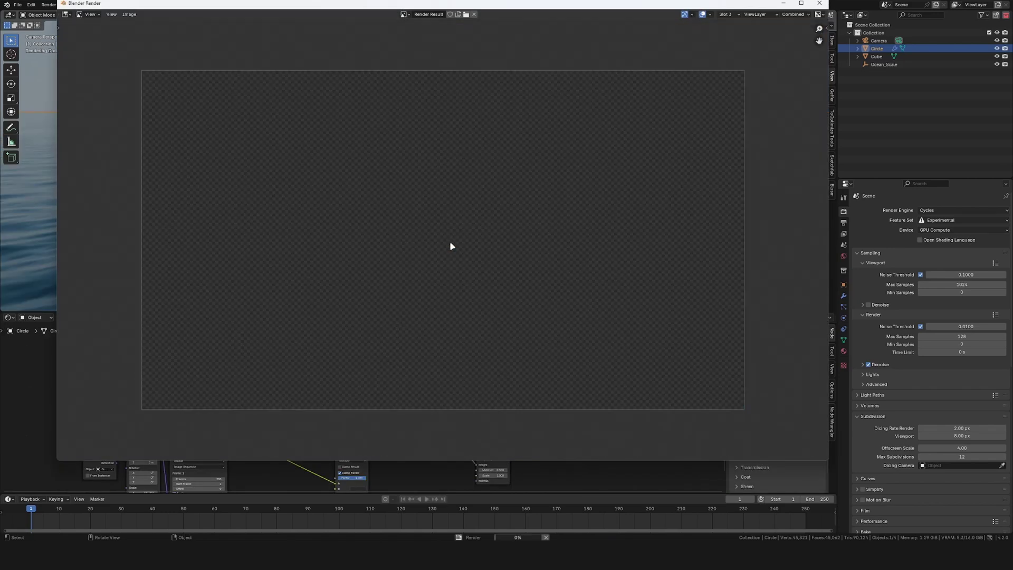
pyautogui.scroll(2, 559, 248)
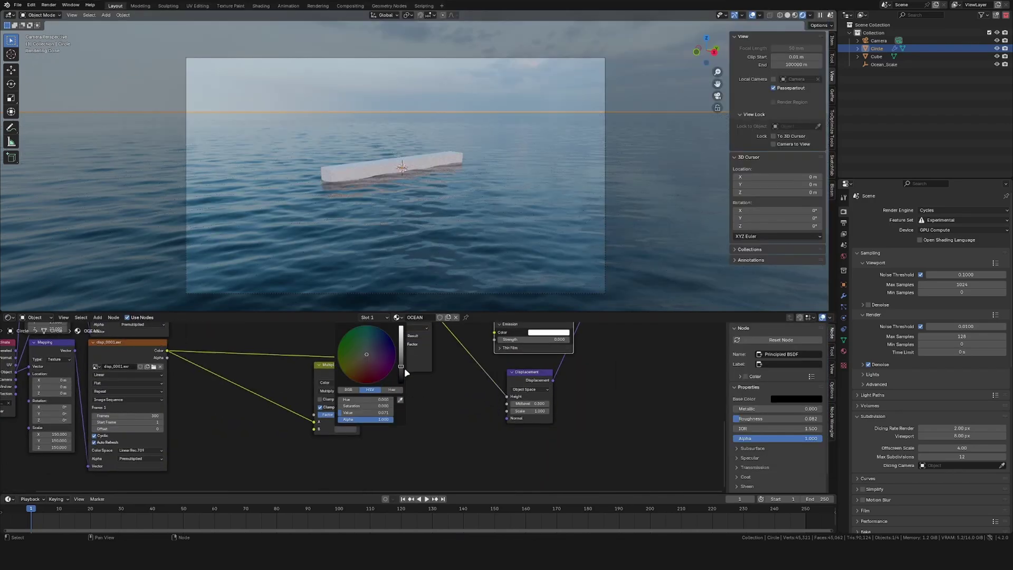
pyautogui.press('F12')
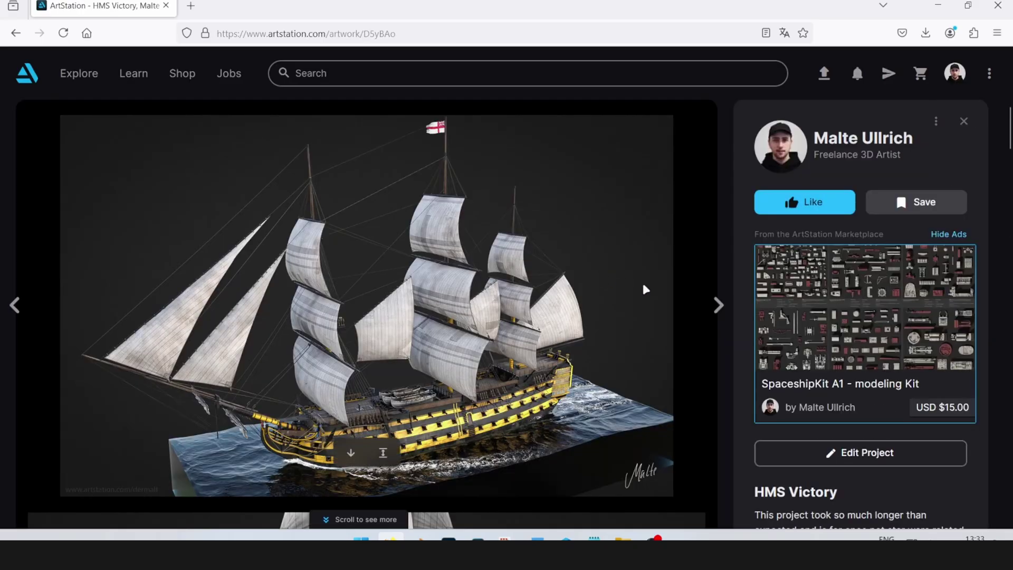
# Switch to the browser and look through the HMS Victory project on ArtStation and the sailing ship video on YouTube
pyautogui.scroll(-3, 762, 312)
pyautogui.scroll(-2, 762, 312)
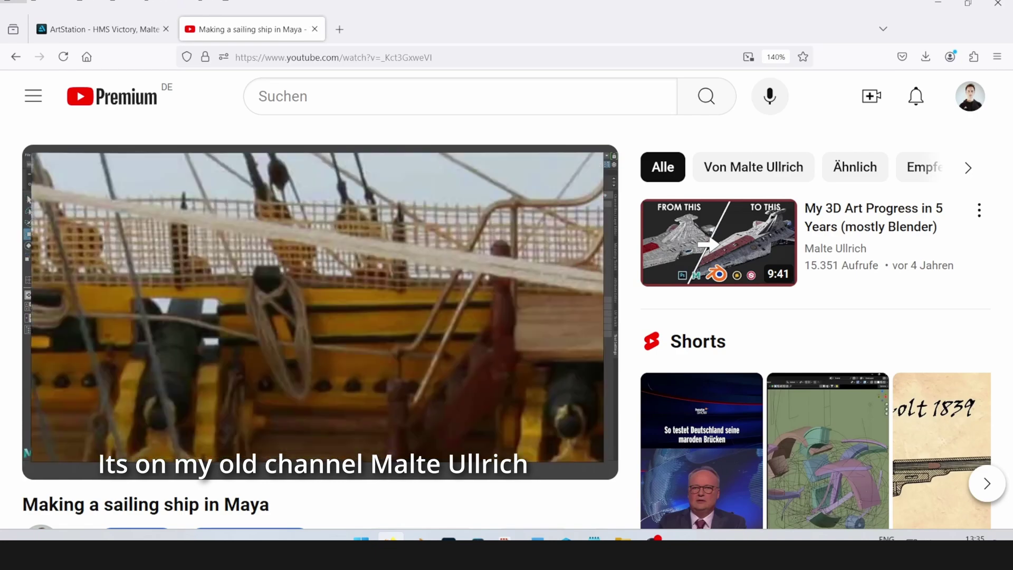
pyautogui.moveTo(289, 475)
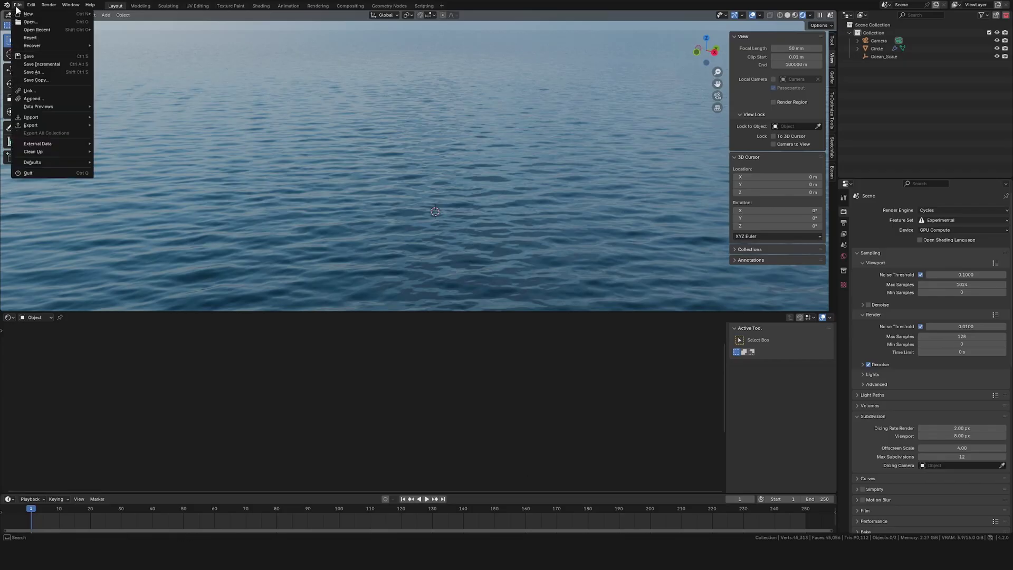
# Link the HMS_Victory collection into the ocean scene from its blend file and view the ship through the camera
pyautogui.click(42, 82)
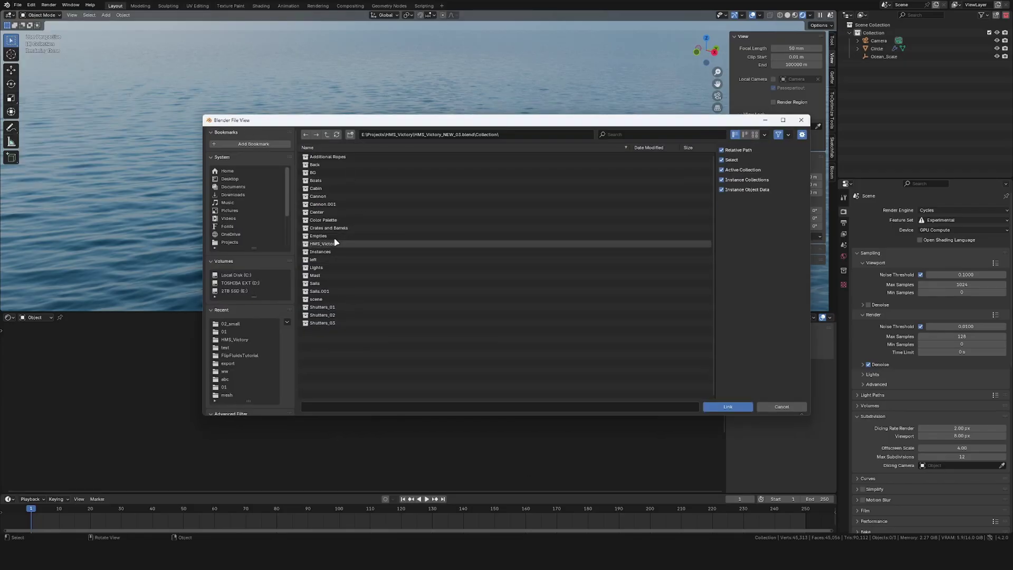
pyautogui.press('Escape')
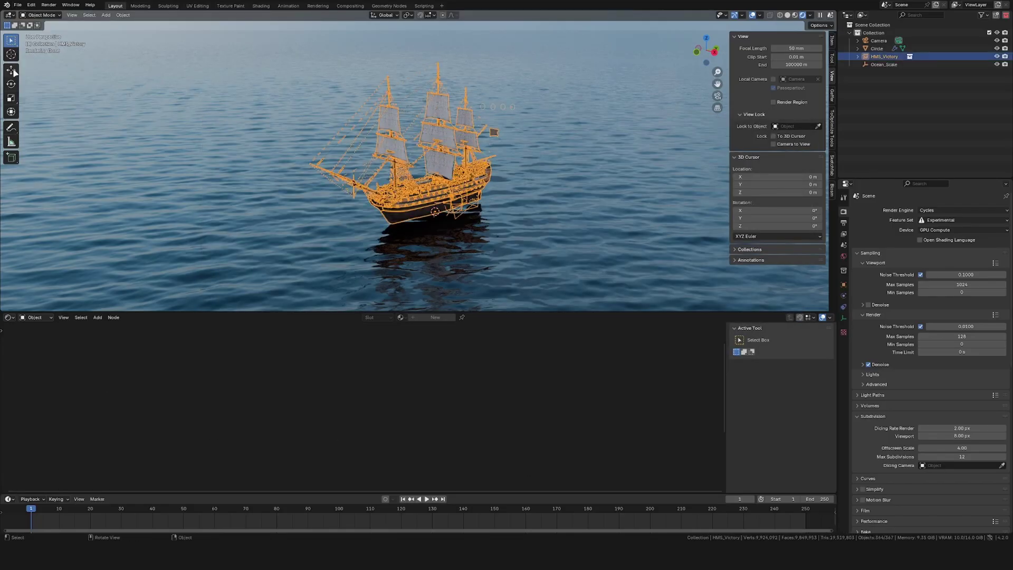
pyautogui.moveTo(455, 191); pyautogui.dragTo(414, 192, button='middle')
pyautogui.hotkey('alt', 'a')
pyautogui.press('KP_0')
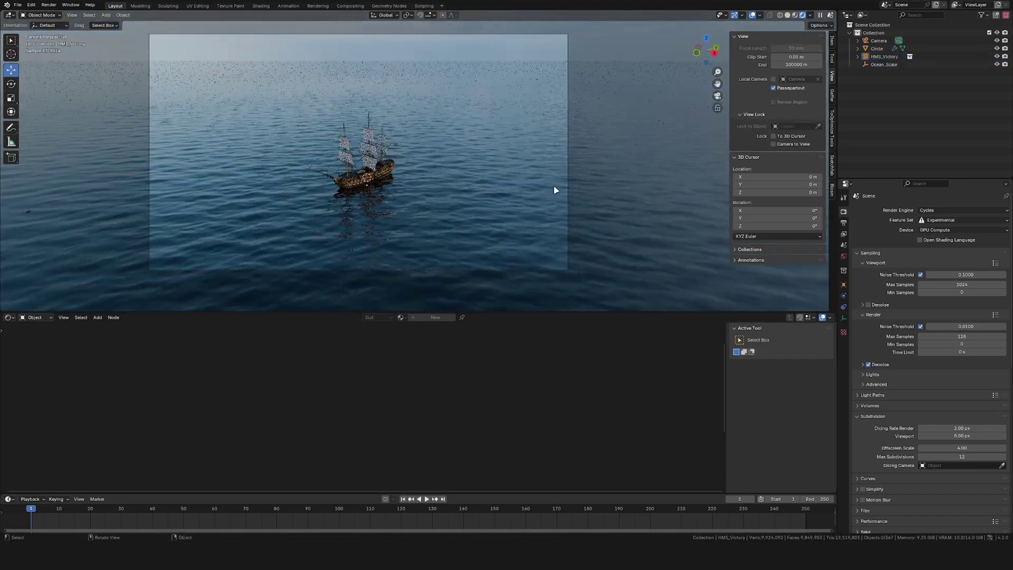
# Set the output resolution height to 800 px and render the ship reframed with the camera locked to the view
pyautogui.click(843, 223)
pyautogui.moveTo(958, 228); pyautogui.dragTo(945, 228)
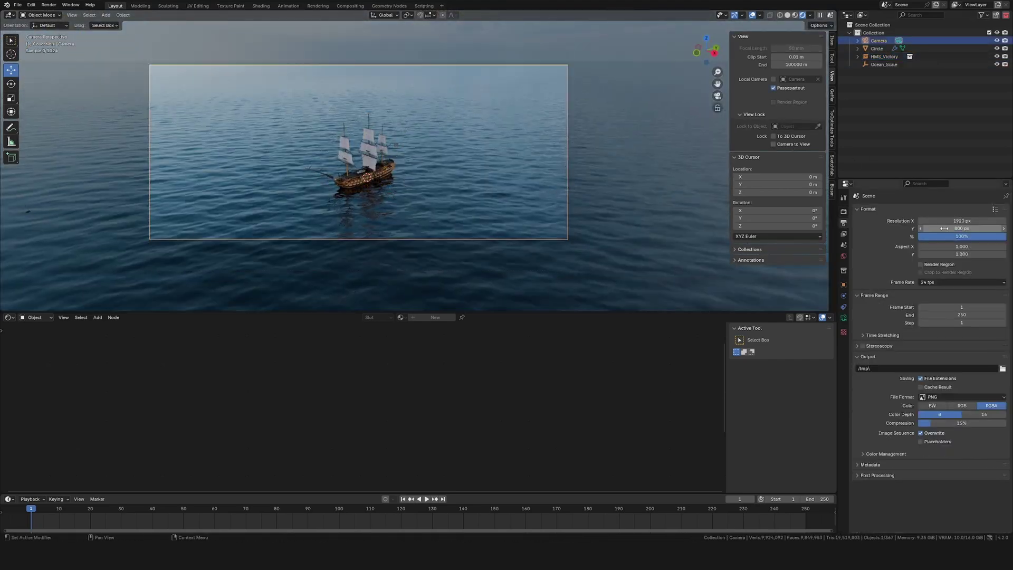
pyautogui.click(778, 145)
pyautogui.moveTo(388, 190); pyautogui.dragTo(422, 164, button='middle')
pyautogui.press('F12')
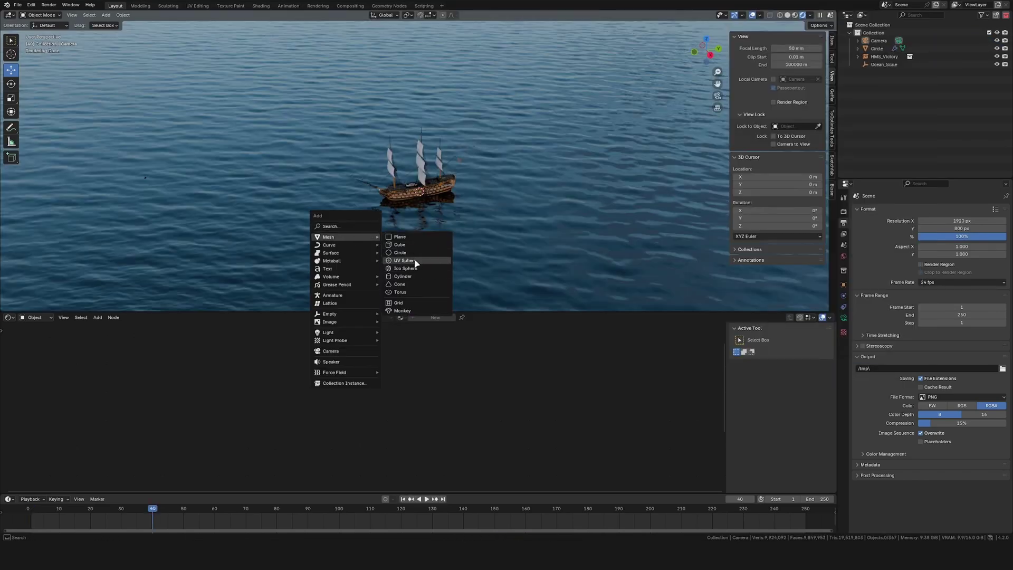
# Add a UV sphere around the scene and scale it by 1000 and again by 10, working in solid shading
pyautogui.click(416, 263)
pyautogui.write('s1000')
pyautogui.press('Return')
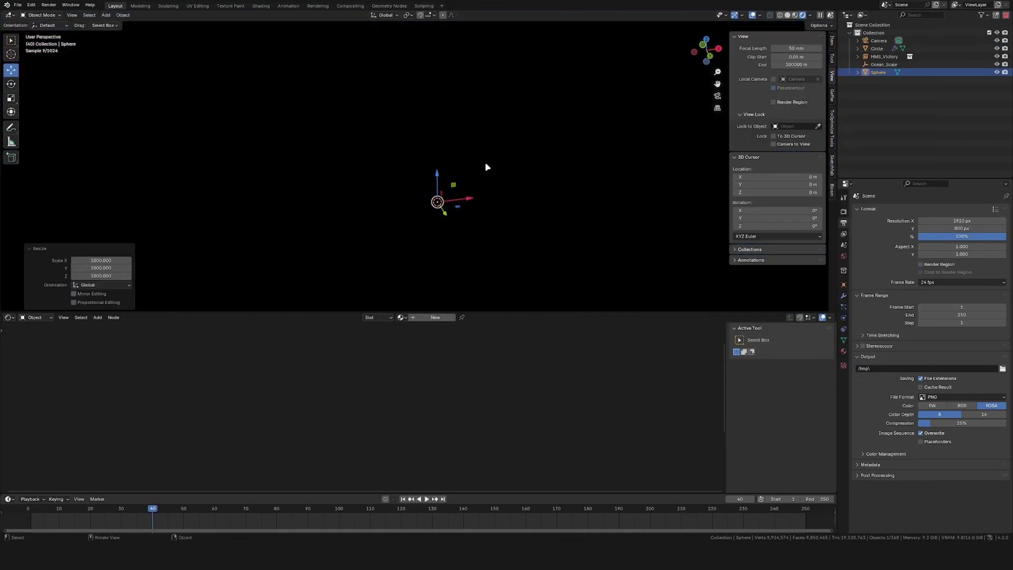
pyautogui.click(788, 15)
pyautogui.moveTo(676, 84); pyautogui.dragTo(545, 169, button='middle')
pyautogui.scroll(-4, 543, 166)
pyautogui.write('s10')
pyautogui.press('Return')
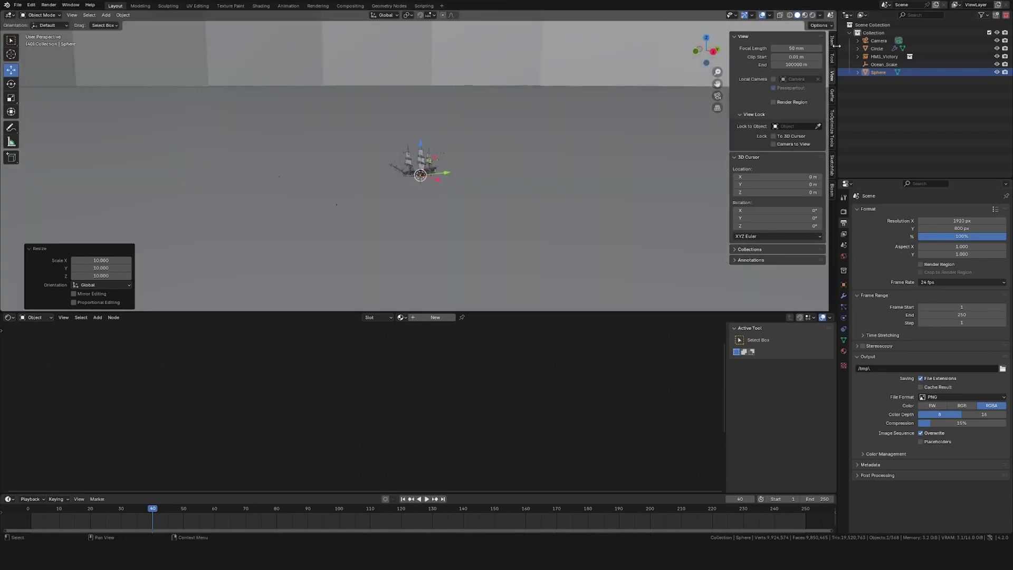
# Enlarge the sphere to about 72517 m across so that it encloses the ocean disc
pyautogui.click(832, 42)
pyautogui.scroll(-15, 532, 175)
pyautogui.scroll(8, 533, 175)
pyautogui.press('s')
pyautogui.click(608, 133)
# Shade the sphere smooth and add a plane far behind the ship, scaled to about 11 m
pyautogui.rightClick(501, 75)
pyautogui.click(501, 74)
pyautogui.moveTo(525, 97); pyautogui.dragTo(459, 114, button='middle')
pyautogui.scroll(-5, 458, 114)
pyautogui.click(436, 158)
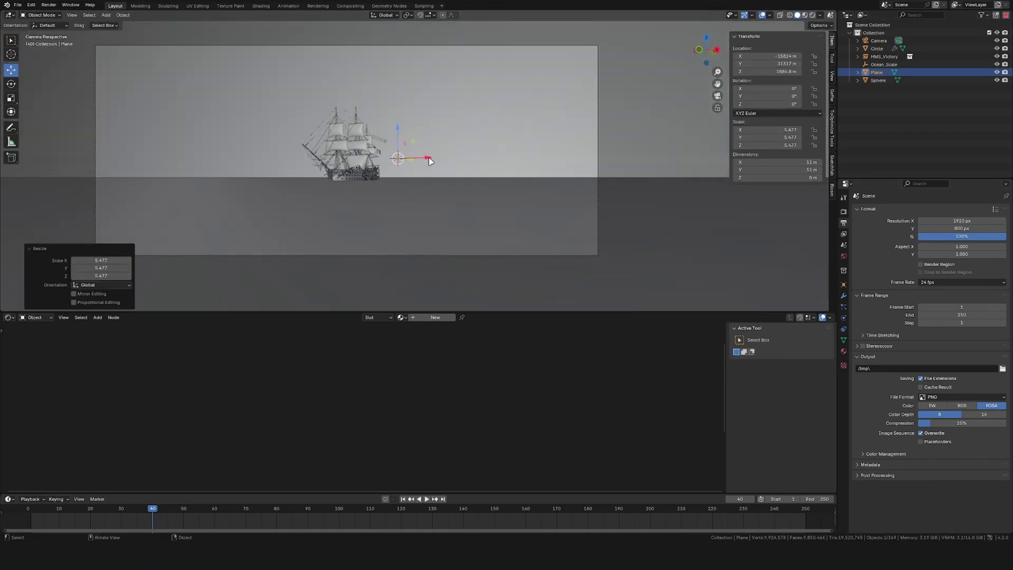
# Rotate the plane 90° about X and scale it up to about 4883 m square
pyautogui.write('rx90')
pyautogui.press('Return')
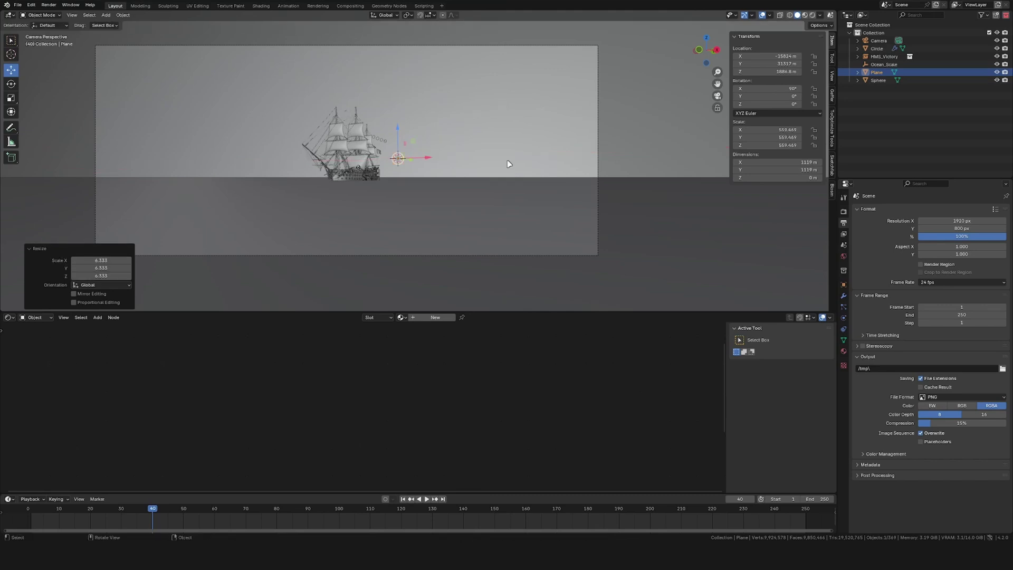
pyautogui.press('s')
pyautogui.click(533, 161)
# Move the plane nearer to the ship and check its placement in camera view
pyautogui.moveTo(533, 161); pyautogui.dragTo(552, 142, button='middle')
pyautogui.press('g')
pyautogui.click(574, 172)
pyautogui.press('KP_0')
# Rotate the plane about 25.5° around Z and stretch it along its local X axis to about 9600 m
pyautogui.press('r')
pyautogui.press('z')
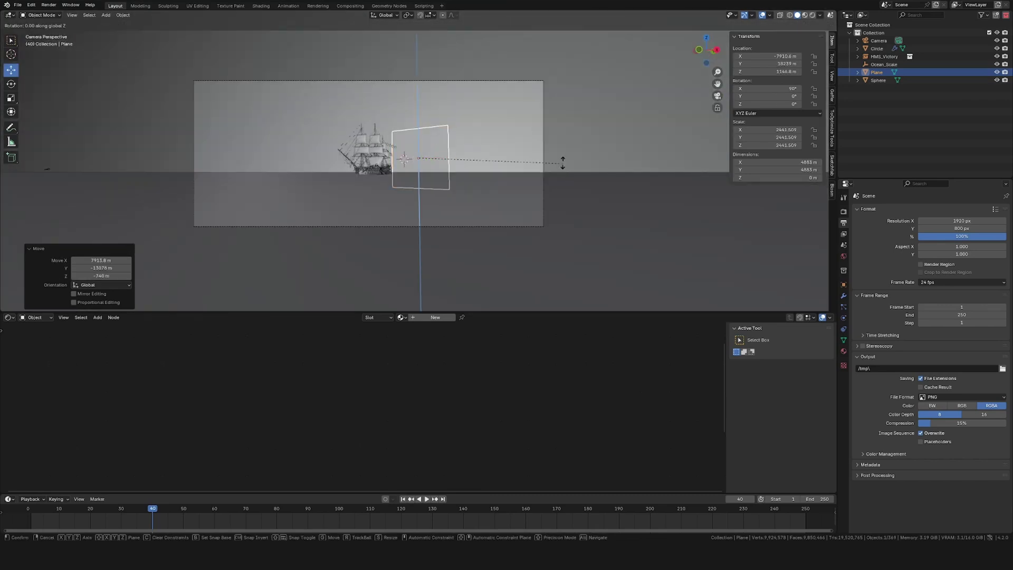
pyautogui.click(536, 138)
pyautogui.click(385, 16)
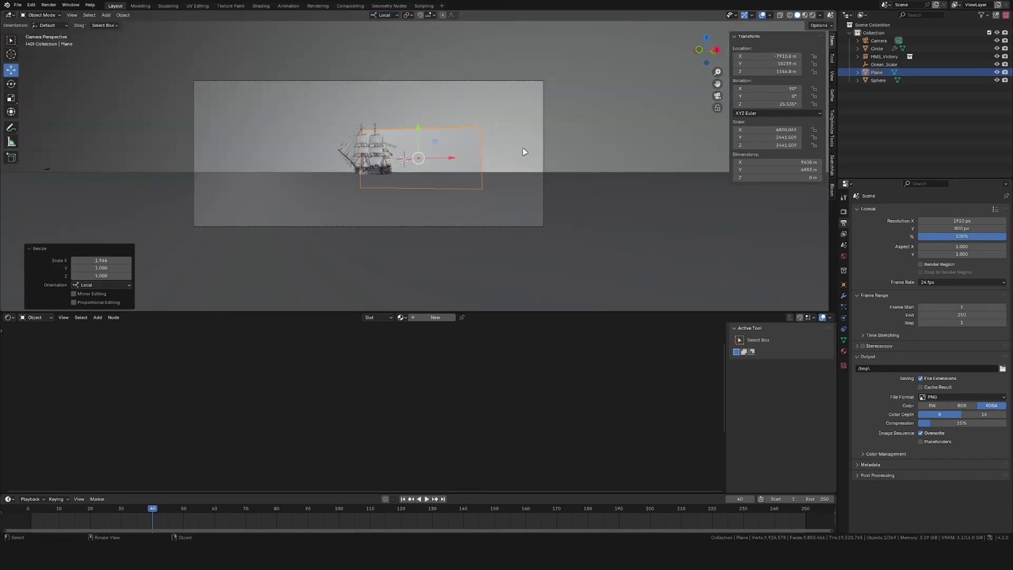
# Move the plane directly behind the ship above the horizon and apply its scale
pyautogui.press('g')
pyautogui.click(481, 132)
pyautogui.hotkey('ctrl', 'a')
pyautogui.click(450, 138)
# Create a new material on the plane and name it Background
pyautogui.click(450, 317)
pyautogui.click(414, 317)
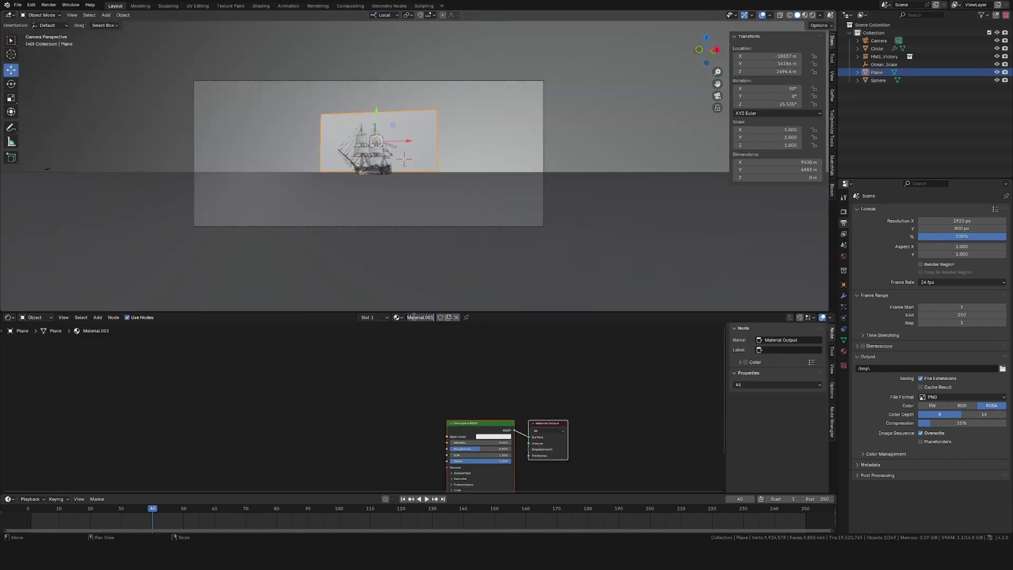
pyautogui.press('BackSpace')
pyautogui.press('Return')
# Replace the Background material's Principled BSDF with an Emission shader connected to the material output
pyautogui.click(453, 434)
pyautogui.press('x')
pyautogui.hotkey('shift', 'a')
pyautogui.write('em')
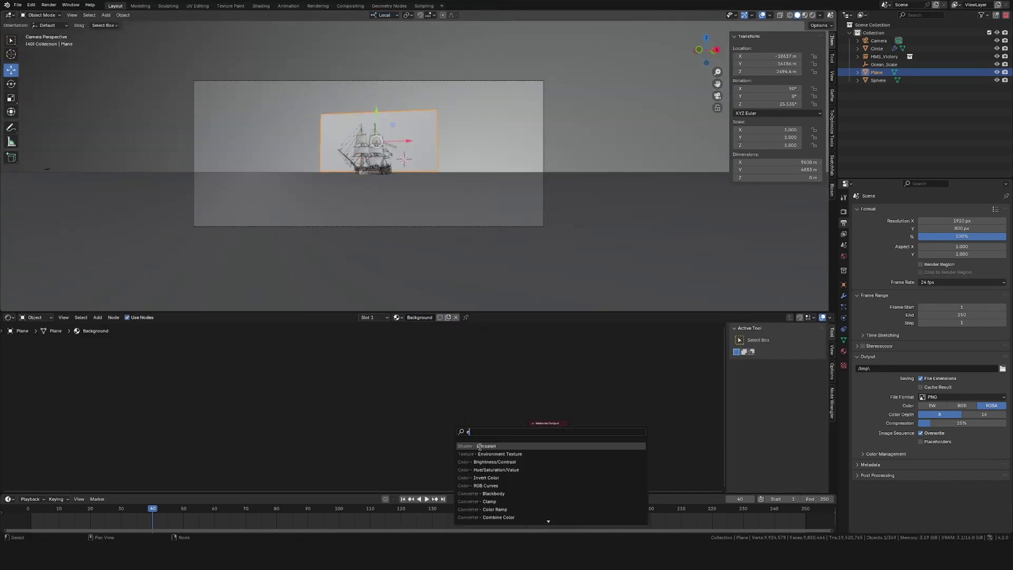
pyautogui.press('Return')
pyautogui.click(491, 441)
pyautogui.keyDown('ctrl'); pyautogui.keyDown('shift'); pyautogui.click(470, 436); pyautogui.keyUp('shift'); pyautogui.keyUp('ctrl')
# Add an image texture with mapping nodes to the Emission colour and load the sky image 1067.tif from the Panoramas folder
pyautogui.hotkey('ctrl', 't')
pyautogui.click(431, 466)
pyautogui.click(755, 134)
pyautogui.click(765, 135)
pyautogui.moveTo(779, 152); pyautogui.dragTo(807, 151)
pyautogui.scroll(-10, 656, 197)
pyautogui.scroll(-10, 632, 227)
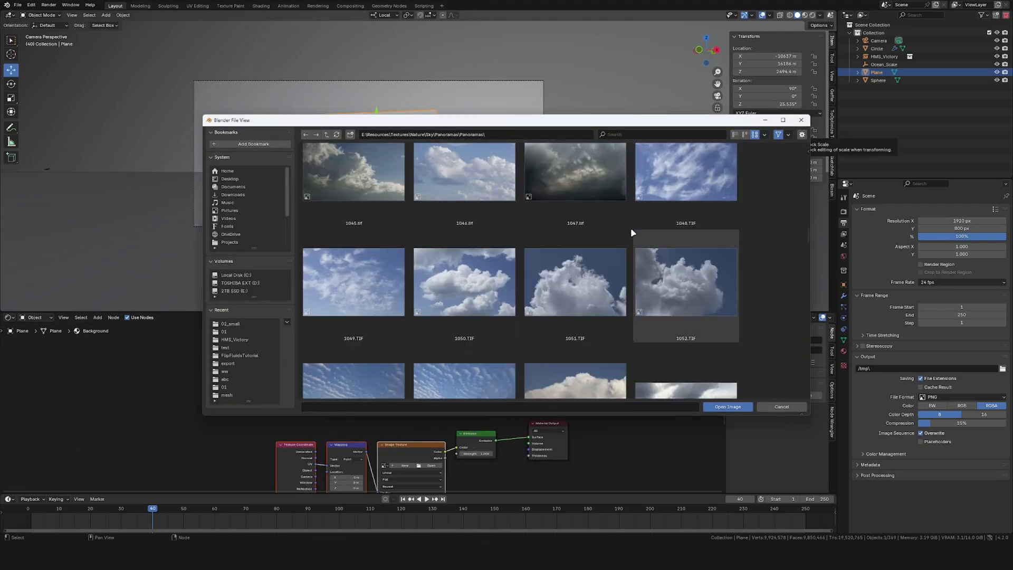
pyautogui.doubleClick(558, 173)
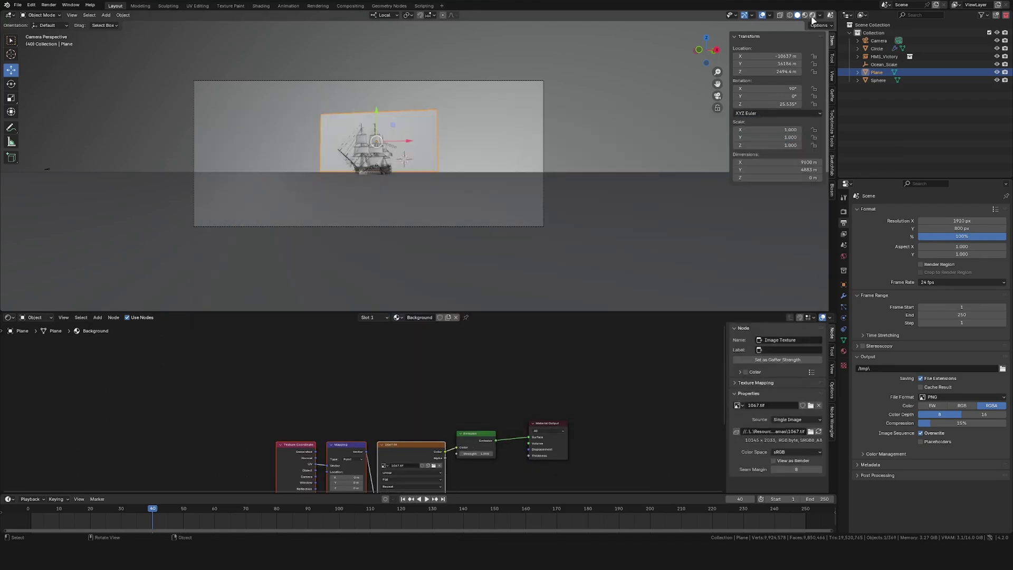
# Assign the Background material to the surrounding sphere
pyautogui.click(879, 80)
pyautogui.click(415, 328)
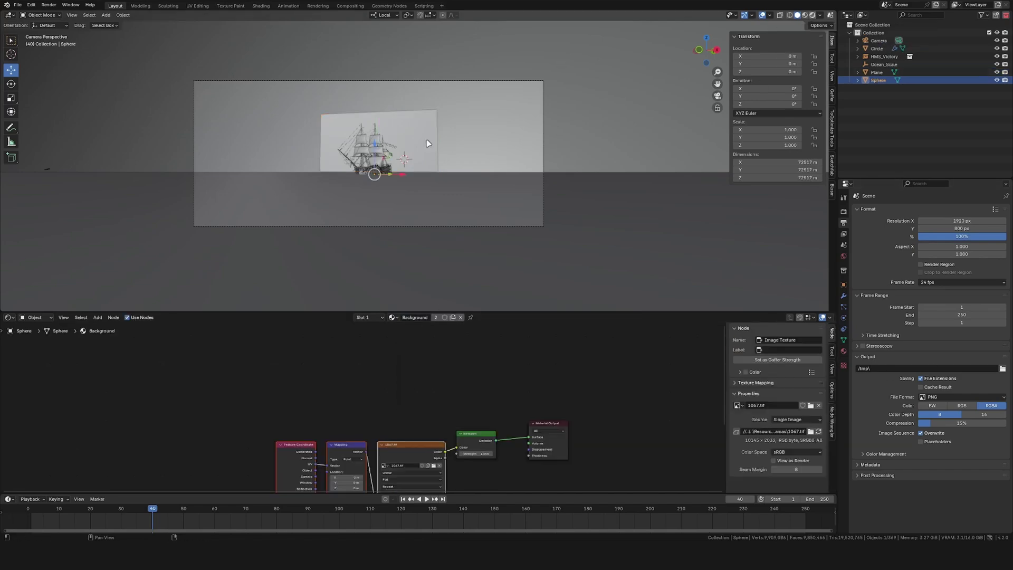
# Switch to the rendered view and scale, widen, move and rotate the background plane behind the ship
pyautogui.hotkey('shift', 'z')
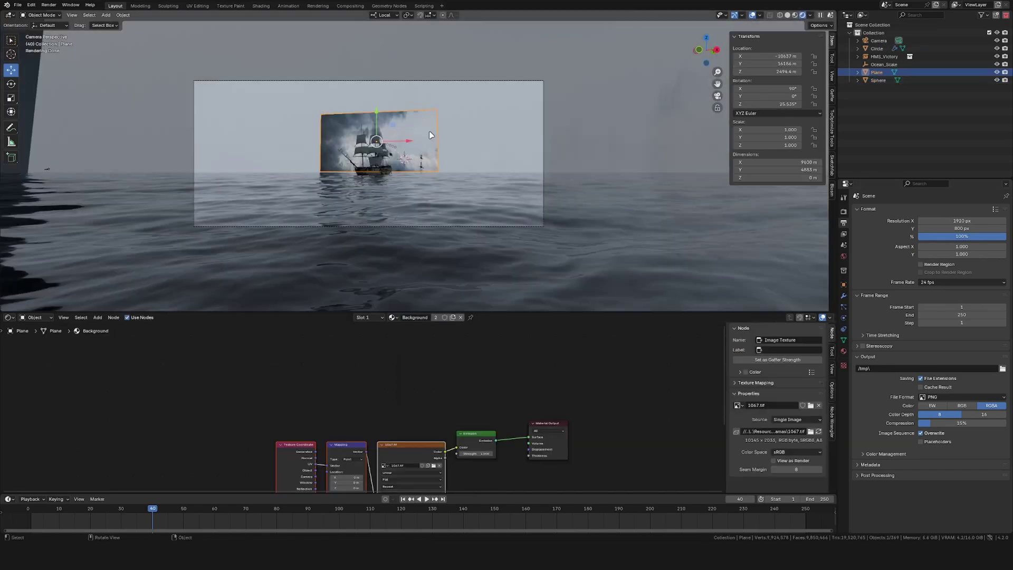
pyautogui.press('s')
pyautogui.click(439, 134)
pyautogui.press('g')
pyautogui.click(439, 99)
pyautogui.press('s')
pyautogui.press('x')
pyautogui.click(527, 108)
pyautogui.press('r')
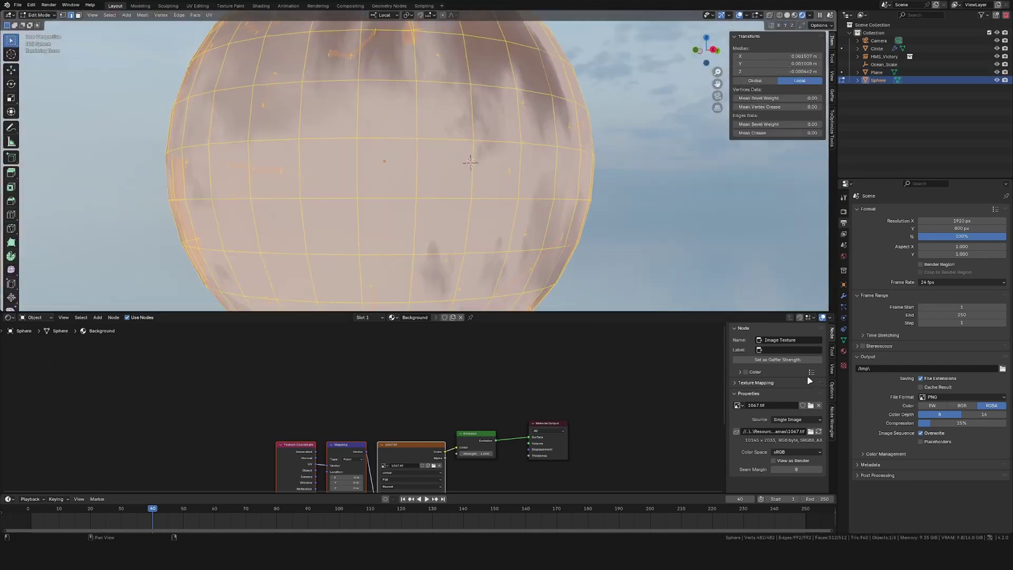
# Split off an image editor beside the shader editor and rescale the surrounding sphere's UVs for the sky image
pyautogui.click(597, 317)
pyautogui.click(624, 357)
pyautogui.press('s')
pyautogui.click(813, 384)
pyautogui.scroll(7, 508, 204)
pyautogui.moveTo(499, 200); pyautogui.dragTo(507, 205, button='middle')
pyautogui.scroll(-1, 508, 204)
pyautogui.press('s')
pyautogui.click(514, 231)
pyautogui.press('Tab')
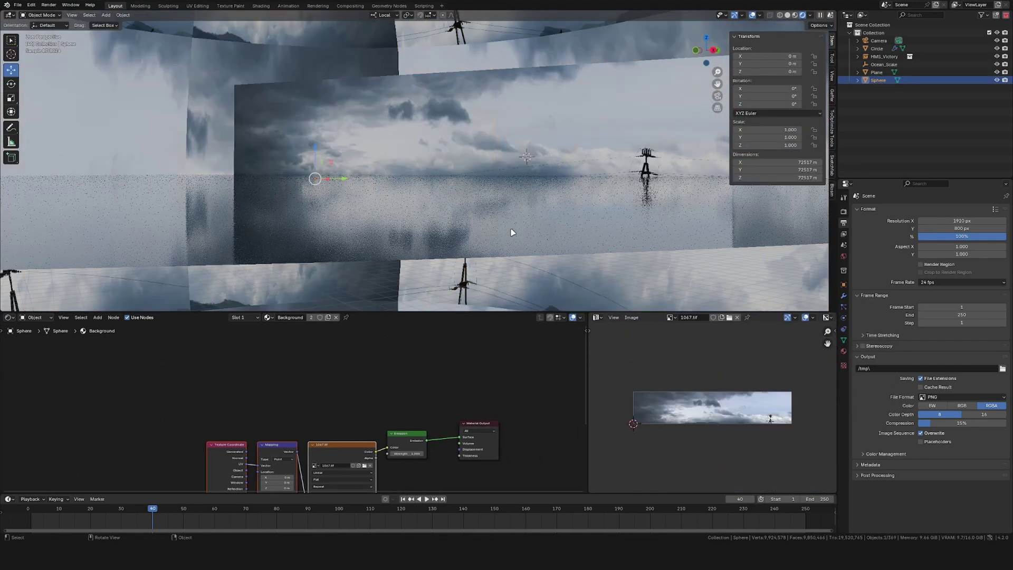
# Undo the last two edits to the sphere and return to the camera view of the ship
pyautogui.hotkey('ctrl', 'z')
pyautogui.hotkey('ctrl', 'z')
pyautogui.press('Tab')
pyautogui.press('KP_0')
pyautogui.scroll(3, 495, 202)
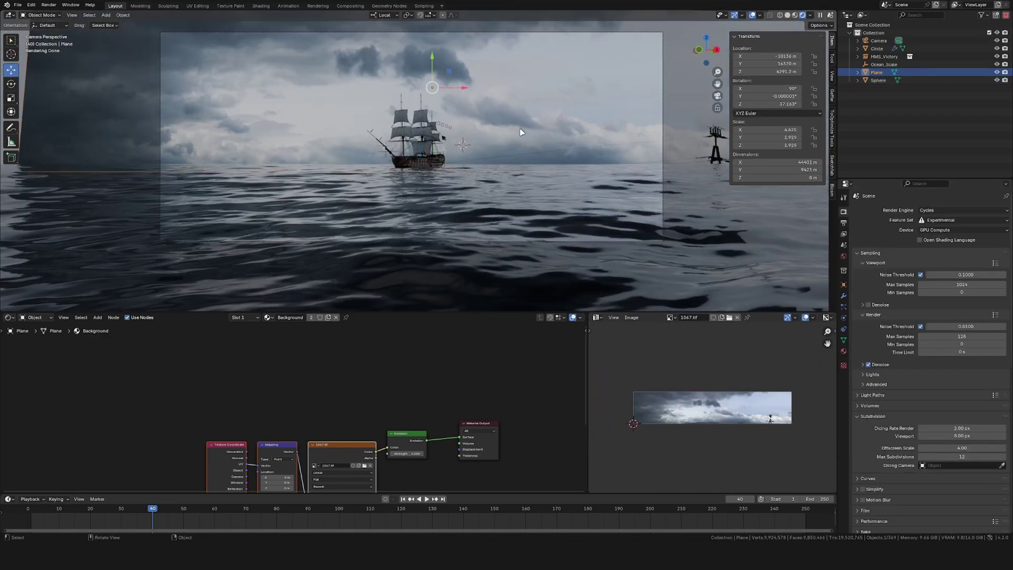
pyautogui.scroll(-3, 521, 129)
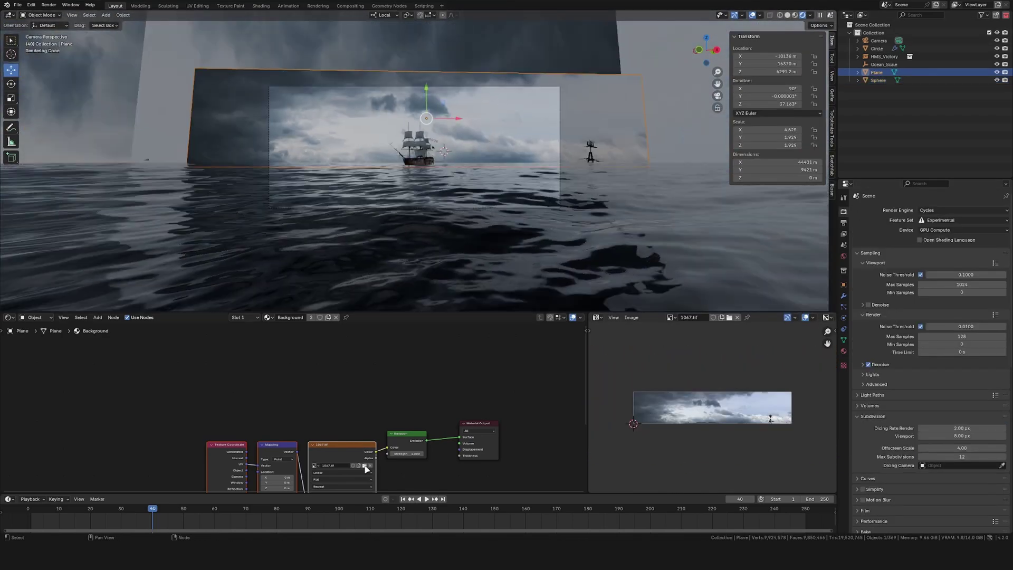
# Replace the Background material's sky image with 1074.tif and set the Emission strength to 2
pyautogui.click(364, 466)
pyautogui.moveTo(802, 208); pyautogui.dragTo(798, 286)
pyautogui.doubleClick(470, 260)
pyautogui.click(408, 453)
pyautogui.write('2')
pyautogui.press('Return')
pyautogui.scroll(3, 448, 143)
pyautogui.scroll(-1, 457, 160)
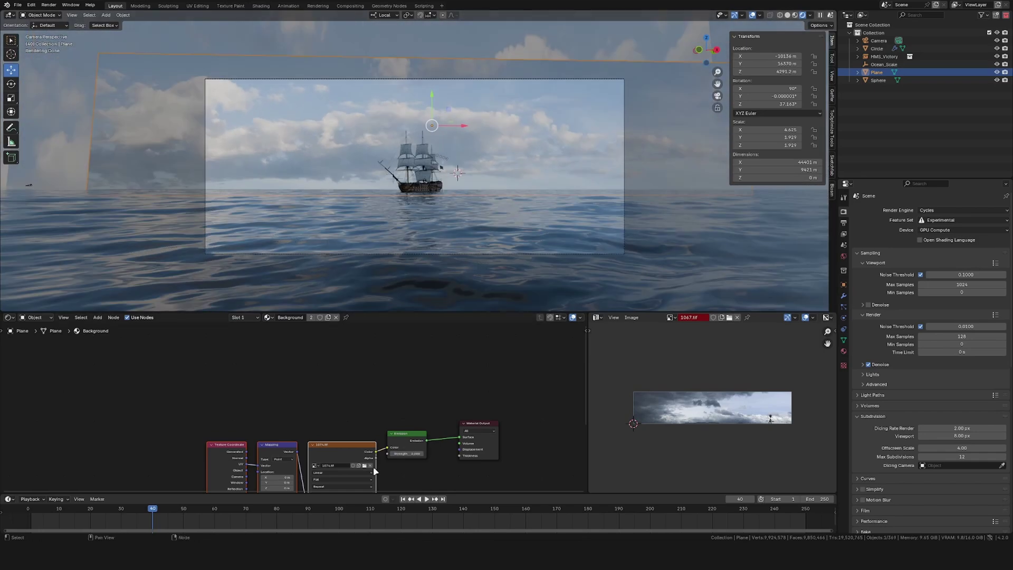
# Try another panorama as the sky image and load Dusk & Dawn Skies (11).jpg in its place
pyautogui.click(366, 468)
pyautogui.scroll(-10, 790, 345)
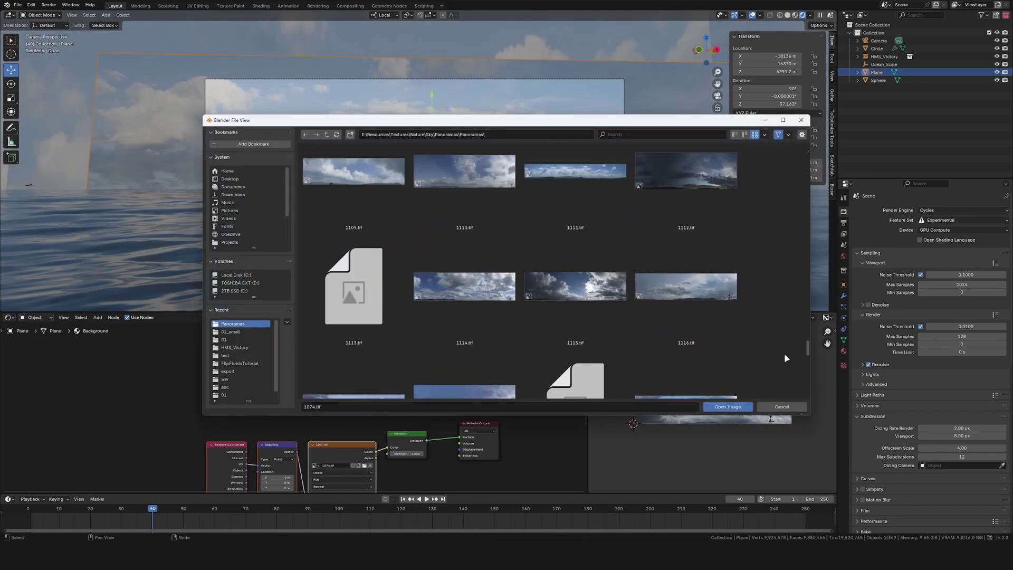
pyautogui.doubleClick(589, 201)
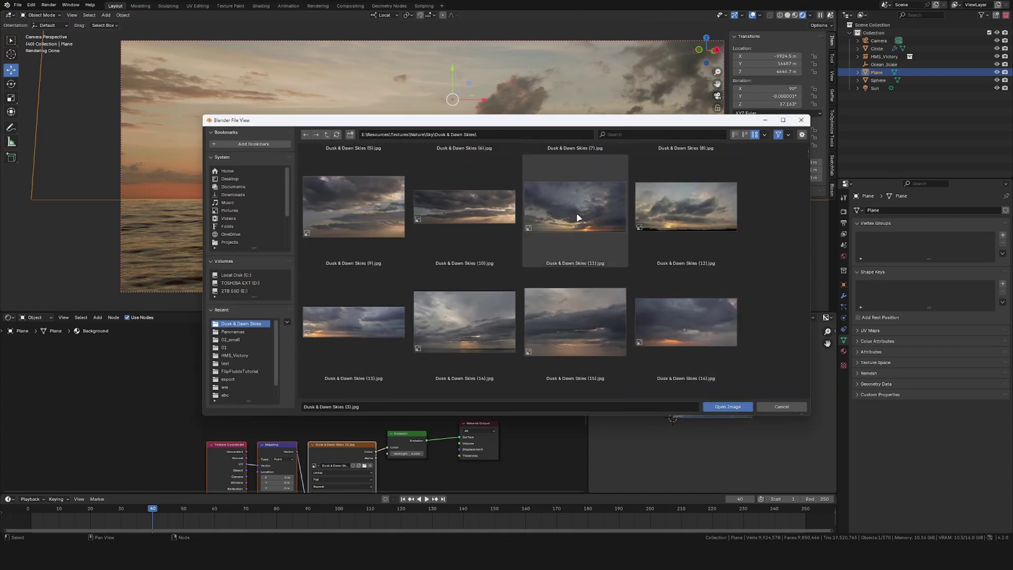
pyautogui.doubleClick(577, 220)
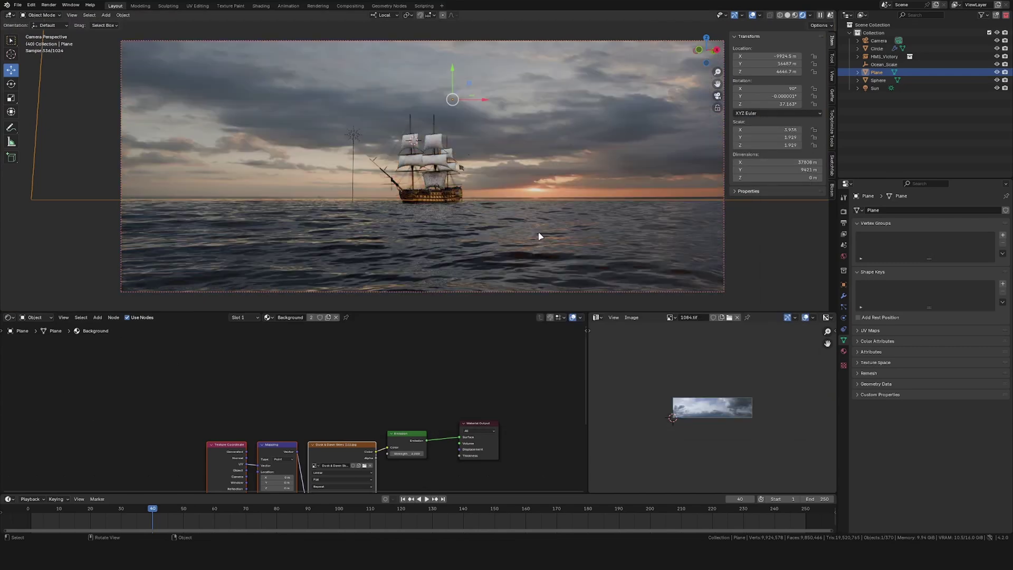
# Rotate the sun light freely in several passes to align its reflection on the water with the sunset
pyautogui.scroll(3, 537, 231)
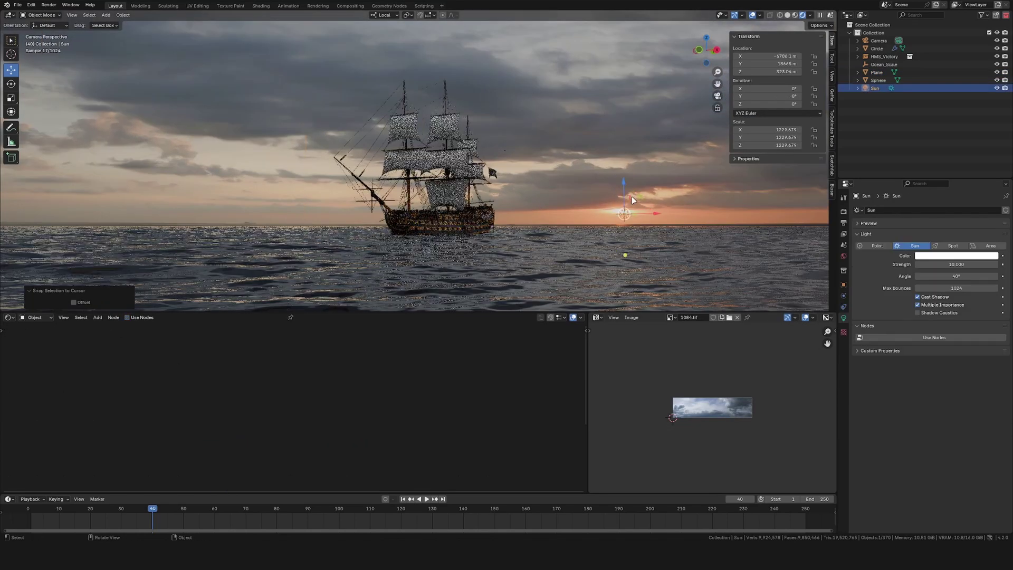
pyautogui.press('r')
pyautogui.press('r')
pyautogui.click(563, 196)
pyautogui.press('r')
pyautogui.press('r')
pyautogui.click(578, 198)
pyautogui.press('r')
pyautogui.press('r')
pyautogui.click(624, 210)
pyautogui.press('r')
pyautogui.press('r')
pyautogui.click(599, 201)
pyautogui.press('r')
pyautogui.click(601, 204)
pyautogui.press('Return')
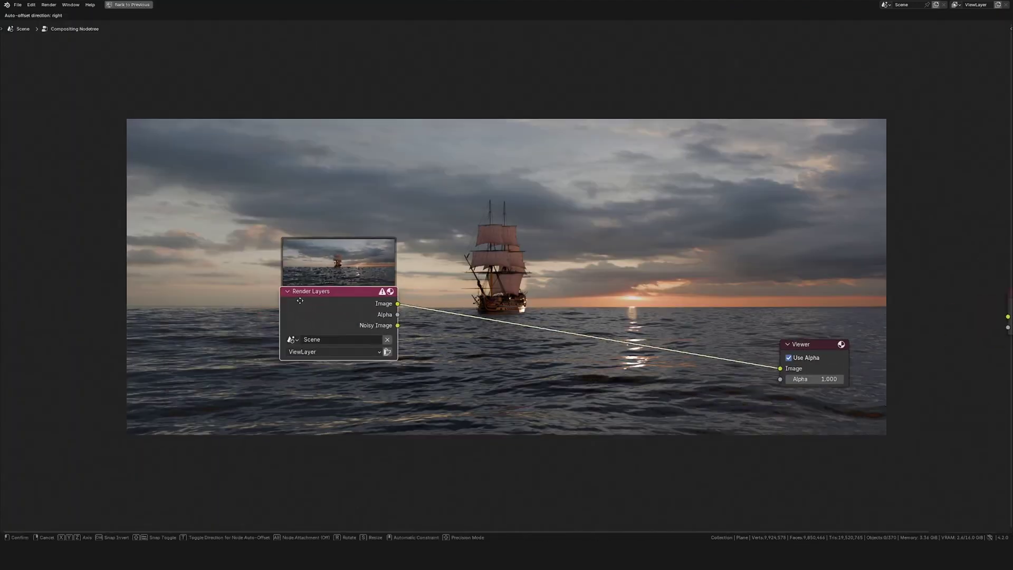
# Insert a Glare node after Render Layers in the compositor, set it to Fog Glow and open its threshold
pyautogui.hotkey('shift', 'a')
pyautogui.press('Return')
pyautogui.click(185, 272)
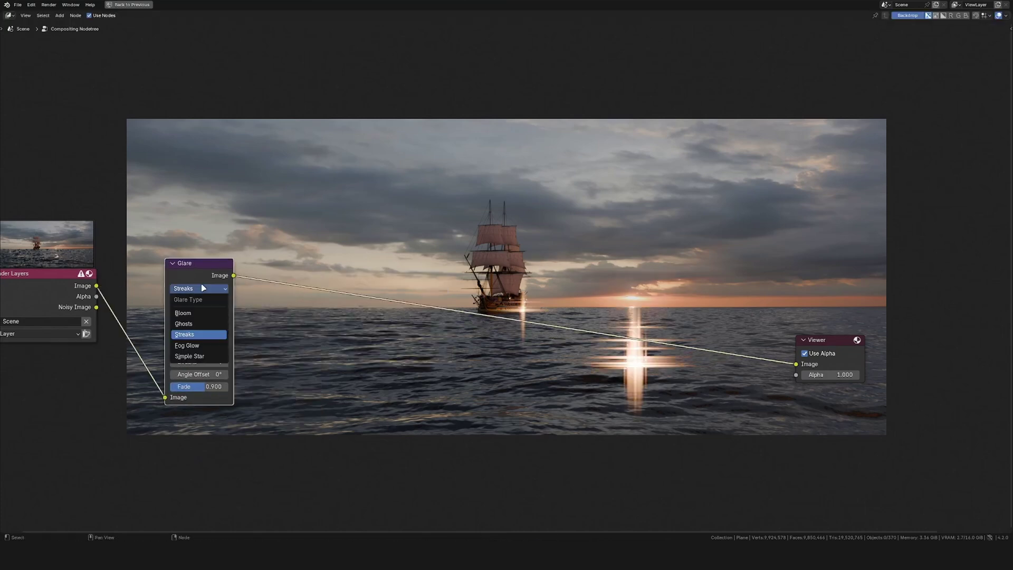
pyautogui.click(193, 345)
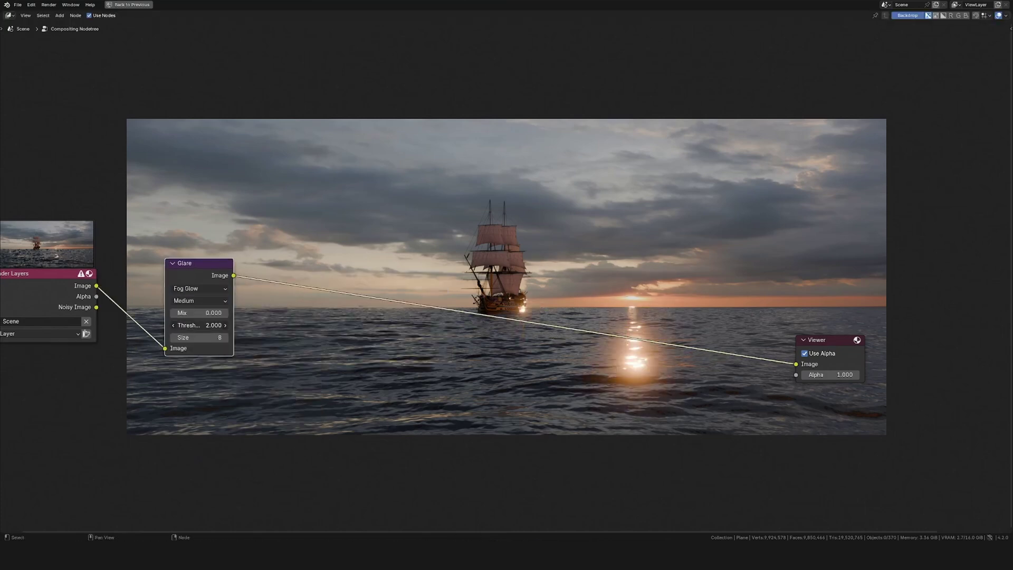
pyautogui.keyDown('ctrl'); pyautogui.keyDown('shift'); pyautogui.click(215, 295); pyautogui.keyUp('shift'); pyautogui.keyUp('ctrl')
pyautogui.moveTo(269, 242); pyautogui.dragTo(752, 420)
pyautogui.click(193, 324)
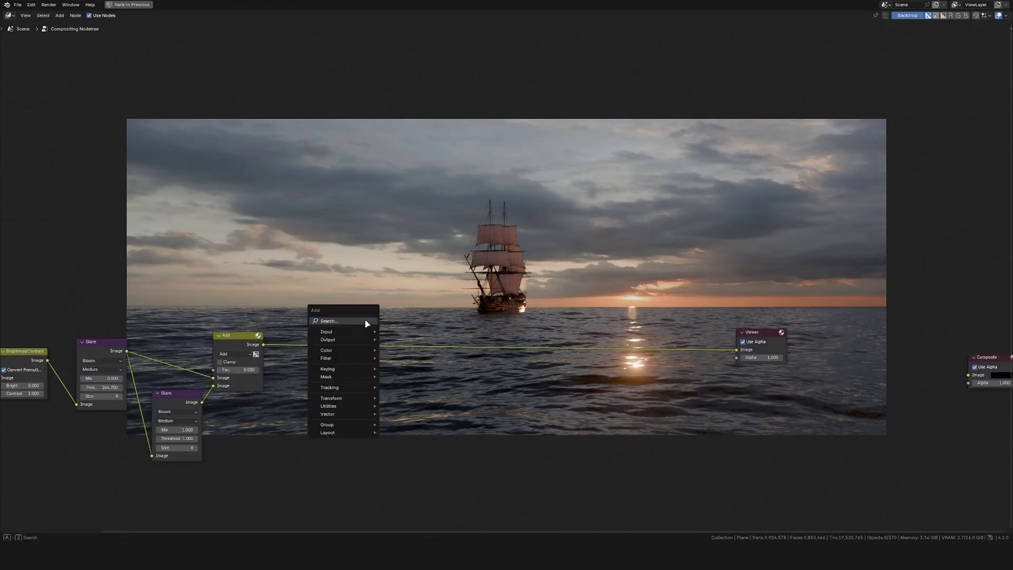
# Insert a Lens Distortion node after the Add node and set its distortion to 0.1
pyautogui.click(365, 318)
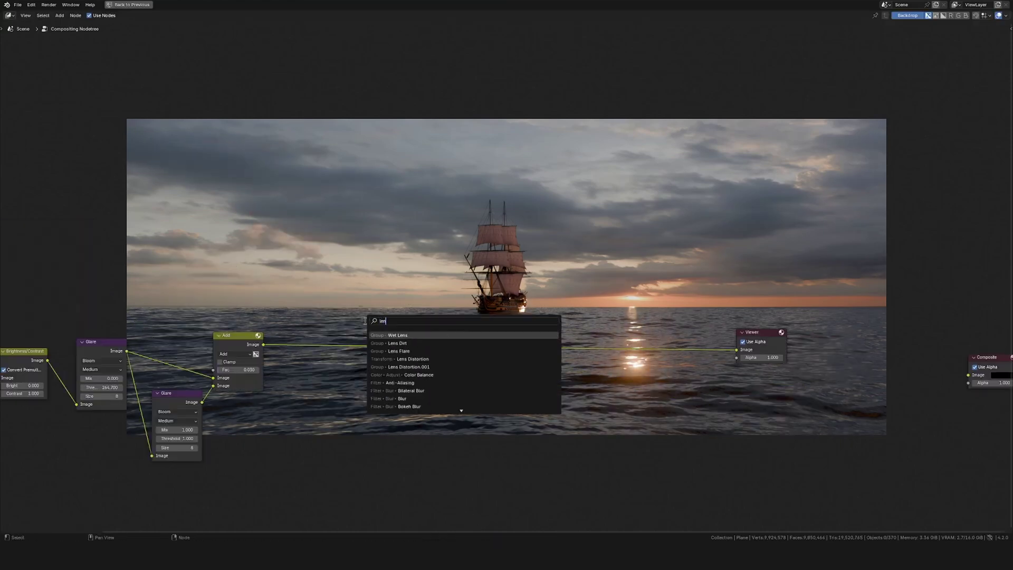
pyautogui.click(478, 359)
pyautogui.click(391, 357)
pyautogui.scroll(4, 355, 337)
pyautogui.moveTo(354, 336); pyautogui.dragTo(326, 345)
pyautogui.click(300, 410)
pyautogui.write('0.1')
pyautogui.press('Return')
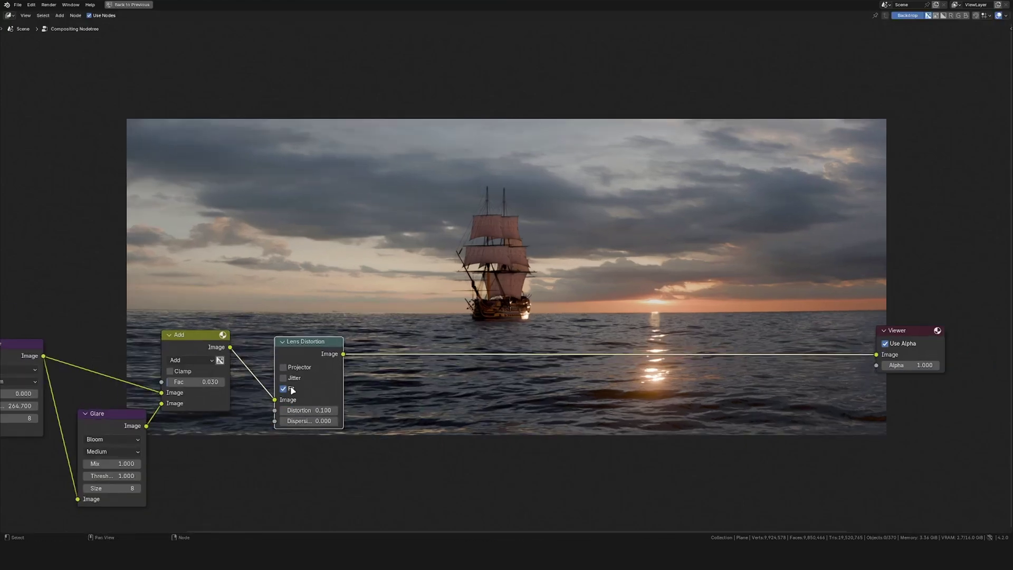
pyautogui.press('Return')
# Reduce the lens distortion to a slight negative value of -0.03
pyautogui.doubleClick(294, 410)
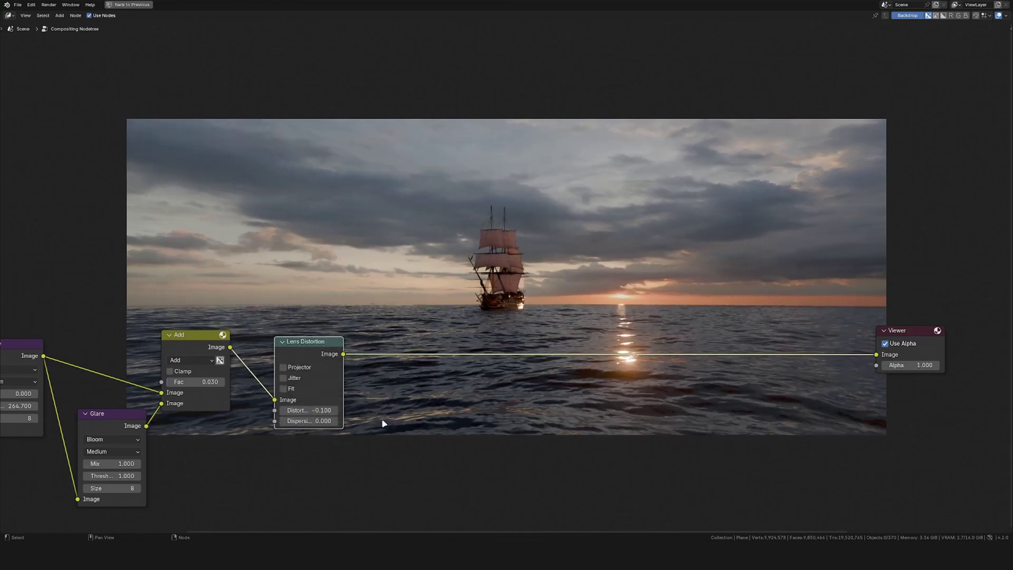
pyautogui.press('BackSpace')
pyautogui.write('02')
pyautogui.press('Return')
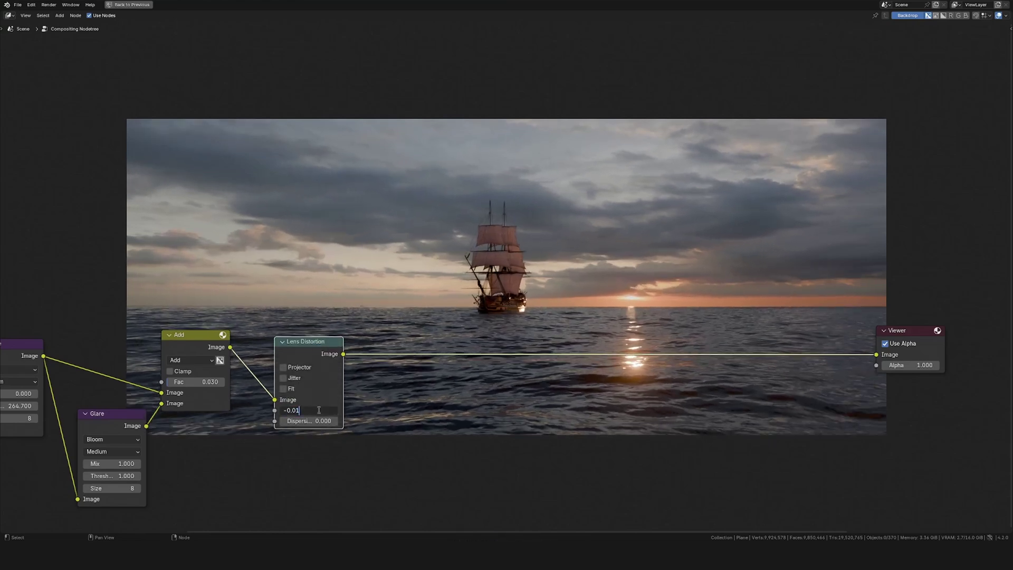
pyautogui.click(309, 410)
pyautogui.press('BackSpace')
pyautogui.write('3')
pyautogui.press('Return')
# Set the lens dispersion to 0.02 and mute the effect nodes to compare the image with and without them
pyautogui.moveTo(338, 421); pyautogui.dragTo(262, 381, button='middle')
pyautogui.scroll(2, 262, 381)
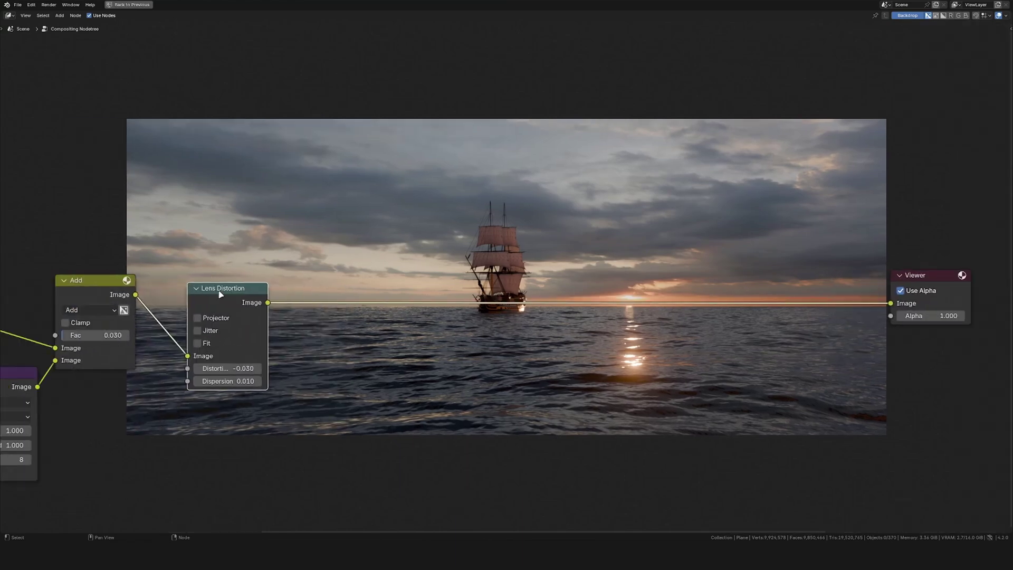
pyautogui.press('m')
pyautogui.press('Return')
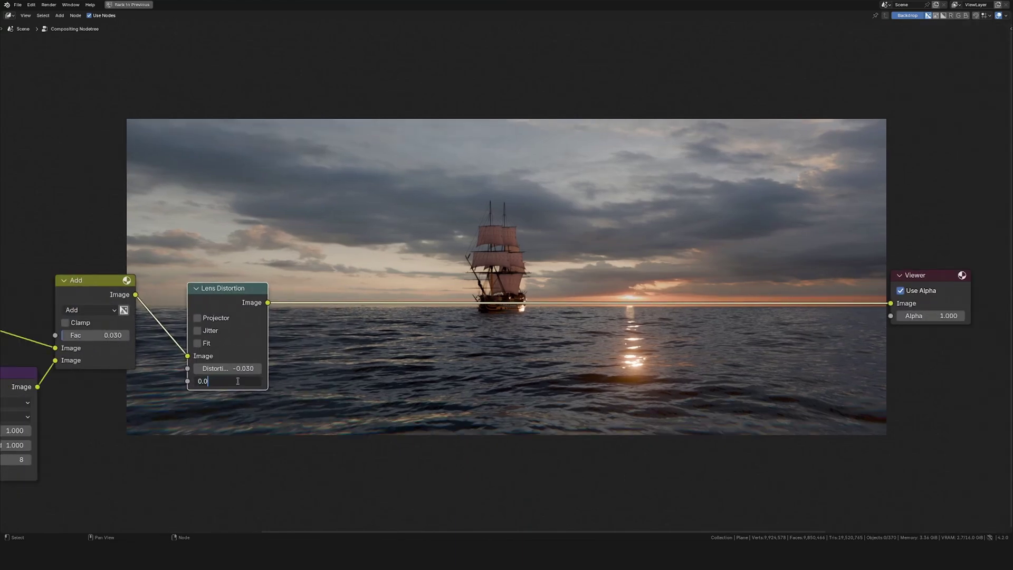
pyautogui.press('Return')
pyautogui.moveTo(235, 290); pyautogui.dragTo(333, 311)
pyautogui.scroll(-5, 390, 425)
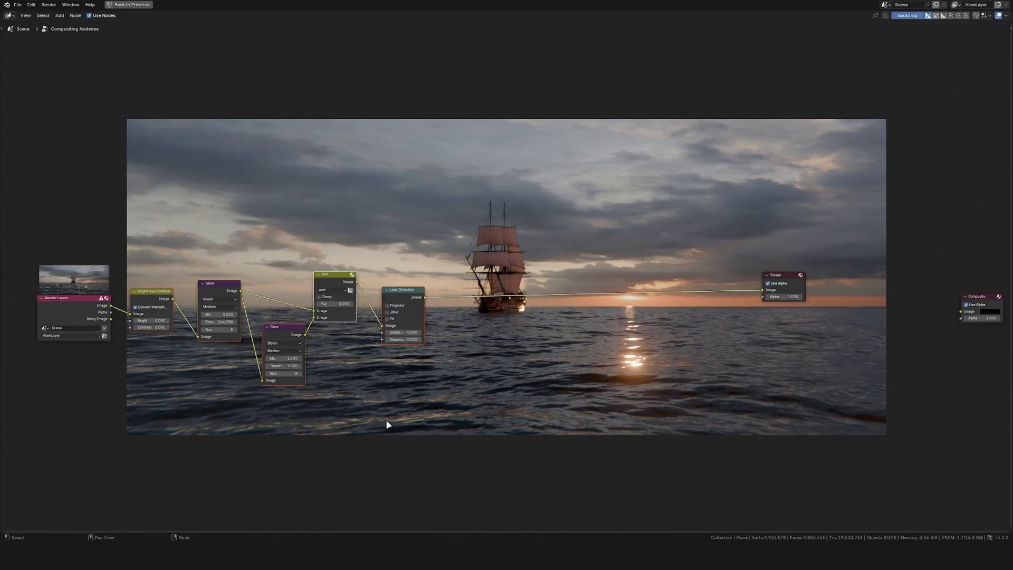
pyautogui.press('m')
# Add an Ellipse Mask node above the compositing chain and preview its output
pyautogui.scroll(2, 457, 344)
pyautogui.click(393, 317)
pyautogui.moveTo(433, 312); pyautogui.dragTo(333, 321, button='middle')
pyautogui.scroll(-1, 334, 312)
pyautogui.hotkey('shift', 'a')
pyautogui.write('el')
pyautogui.press('Return')
pyautogui.click(170, 166)
pyautogui.keyDown('ctrl'); pyautogui.keyDown('shift'); pyautogui.click(219, 185); pyautogui.keyUp('shift'); pyautogui.keyUp('ctrl')
# Size the ellipse mask to about 0.883 width and 0.367 height and reposition its node
pyautogui.scroll(1, 220, 186)
pyautogui.moveTo(220, 185); pyautogui.dragTo(279, 189, button='middle')
pyautogui.moveTo(266, 196); pyautogui.dragTo(316, 208)
pyautogui.rightClick(267, 195)
pyautogui.moveTo(294, 174); pyautogui.dragTo(330, 204, button='middle')
pyautogui.moveTo(330, 202); pyautogui.dragTo(226, 189)
# Add a Gaussian Blur node after the ellipse mask with a relative size of 40% in X and Y
pyautogui.hotkey('shift', 'a')
pyautogui.write('blur')
pyautogui.click(279, 205)
pyautogui.click(332, 205)
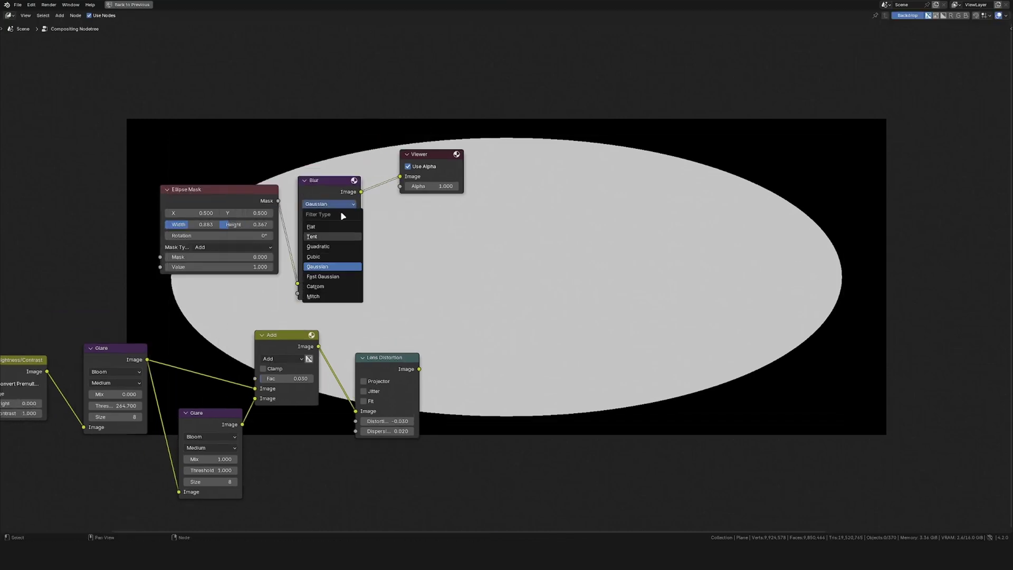
pyautogui.write('40')
pyautogui.press('Return')
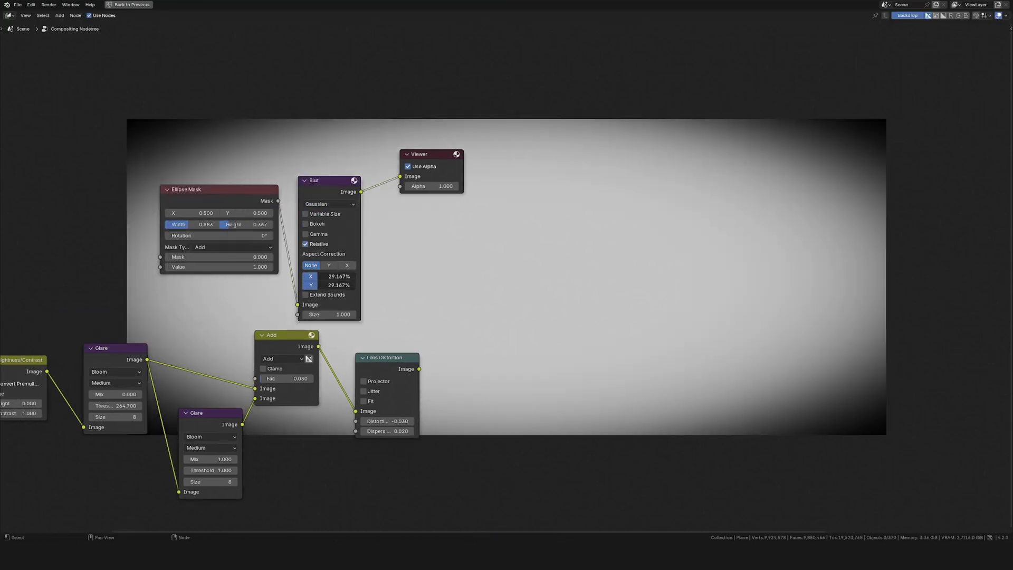
# Multiply the blurred mask over the Lens Distortion output with a Mix Color node at factor 0.3
pyautogui.hotkey('shift', 'a')
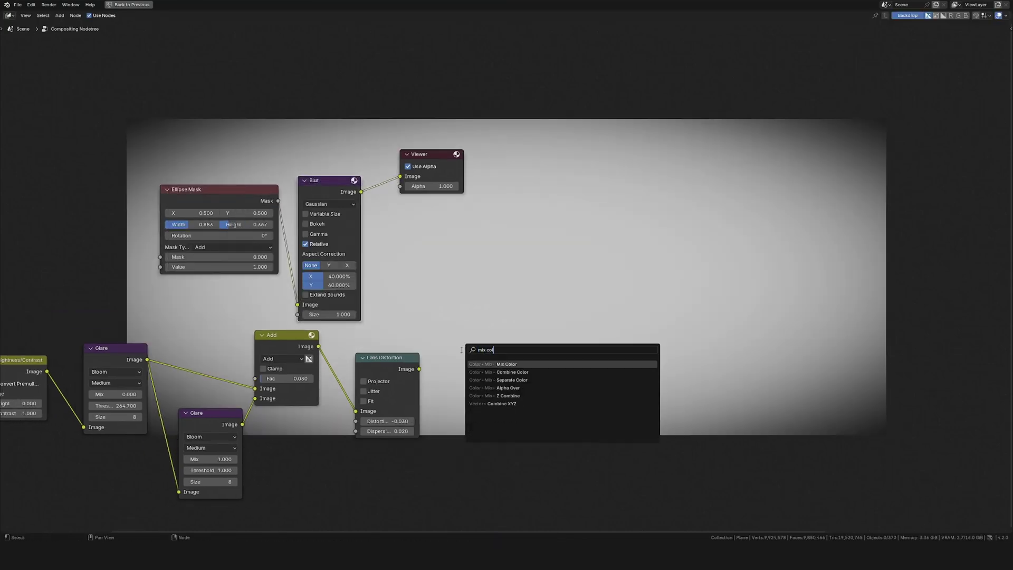
pyautogui.press('Return')
pyautogui.click(463, 350)
pyautogui.moveTo(419, 369); pyautogui.dragTo(469, 417)
pyautogui.click(490, 377)
pyautogui.click(490, 418)
pyautogui.keyDown('ctrl'); pyautogui.keyDown('shift'); pyautogui.click(498, 361); pyautogui.keyUp('shift'); pyautogui.keyUp('ctrl')
pyautogui.click(488, 397)
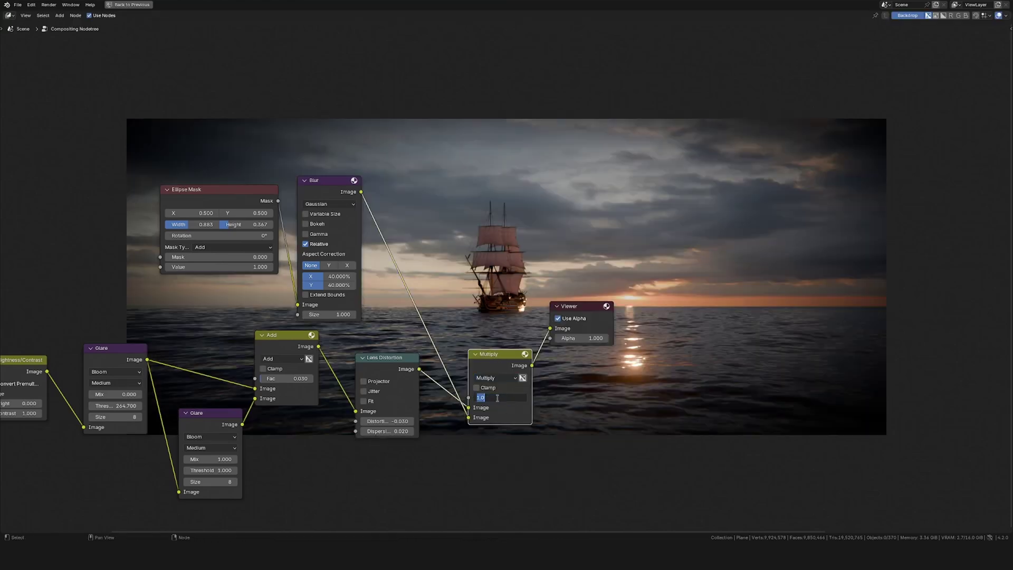
pyautogui.write('.3')
pyautogui.press('Return')
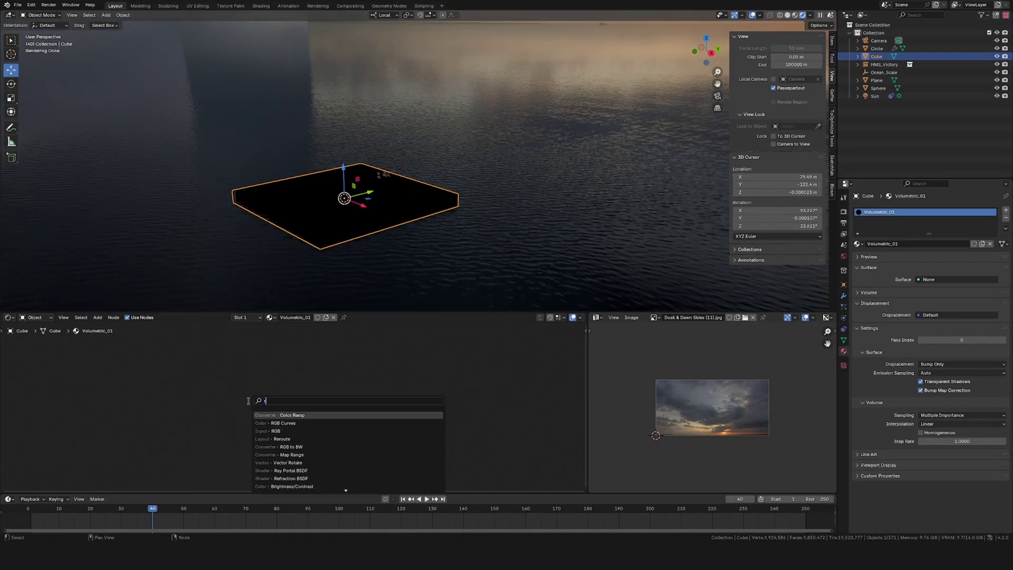
# Add a Principled Volume shader to the cube's Volumetric_01 material and connect it to the volume output
pyautogui.press('Return')
pyautogui.click(258, 392)
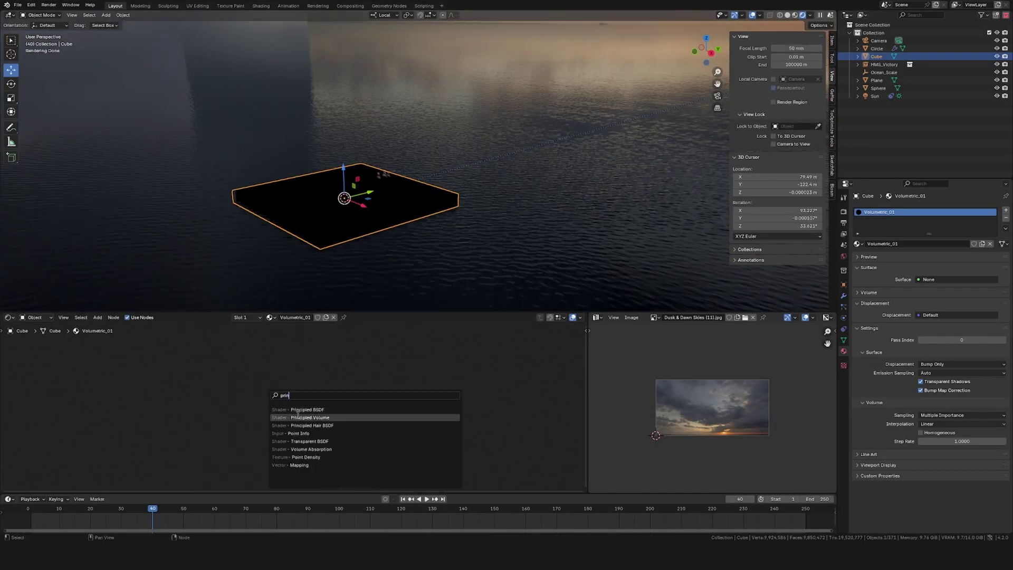
pyautogui.click(299, 417)
pyautogui.click(260, 416)
pyautogui.moveTo(320, 423); pyautogui.dragTo(360, 431)
# Apply the cube's scale in the camera view and set the volume density to 0.001
pyautogui.press('KP_0')
pyautogui.hotkey('ctrl', 'a')
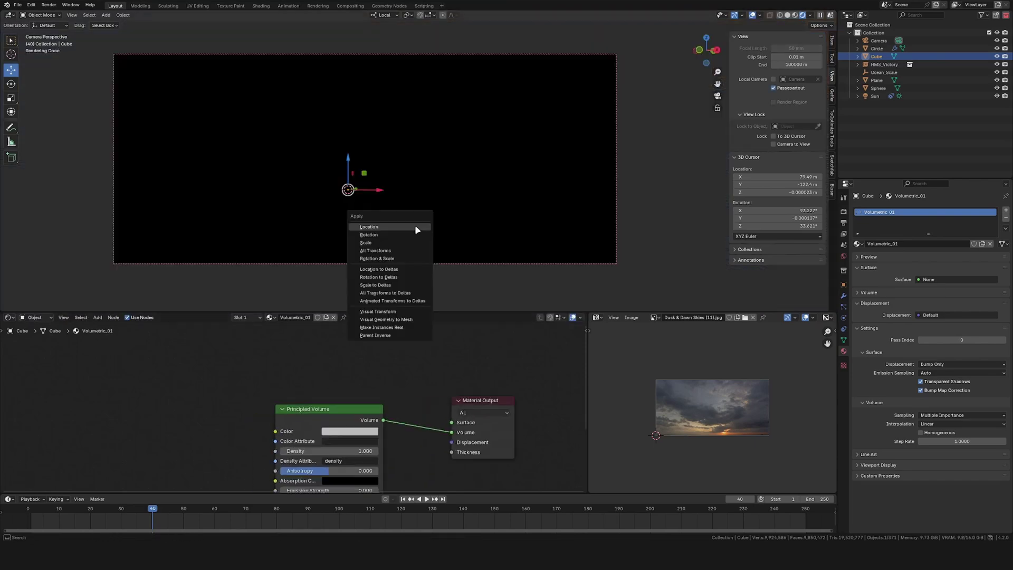
pyautogui.click(409, 243)
pyautogui.scroll(1, 358, 444)
pyautogui.moveTo(358, 445); pyautogui.dragTo(393, 412, button='middle')
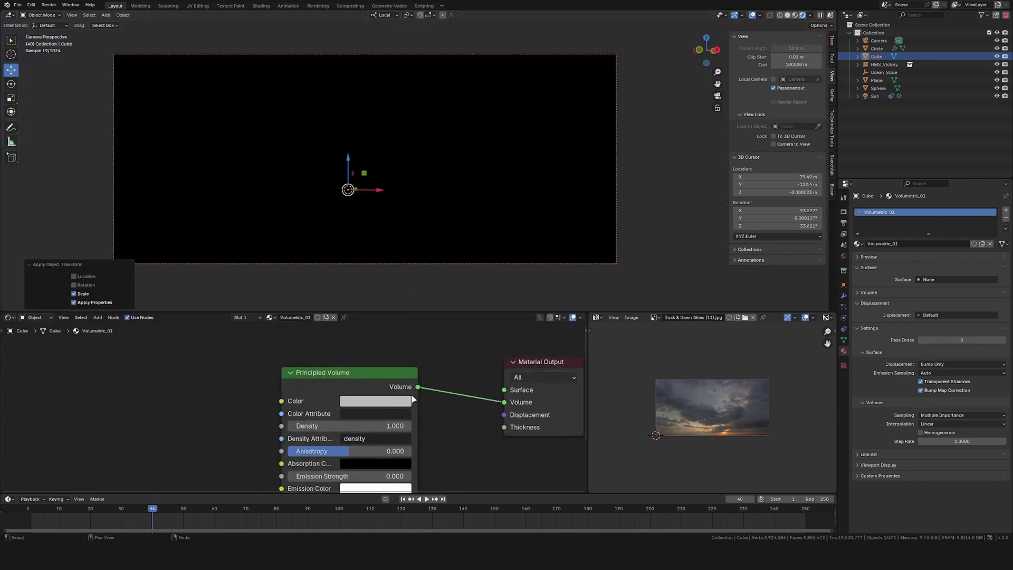
pyautogui.click(386, 423)
pyautogui.write('0.001')
pyautogui.press('Return')
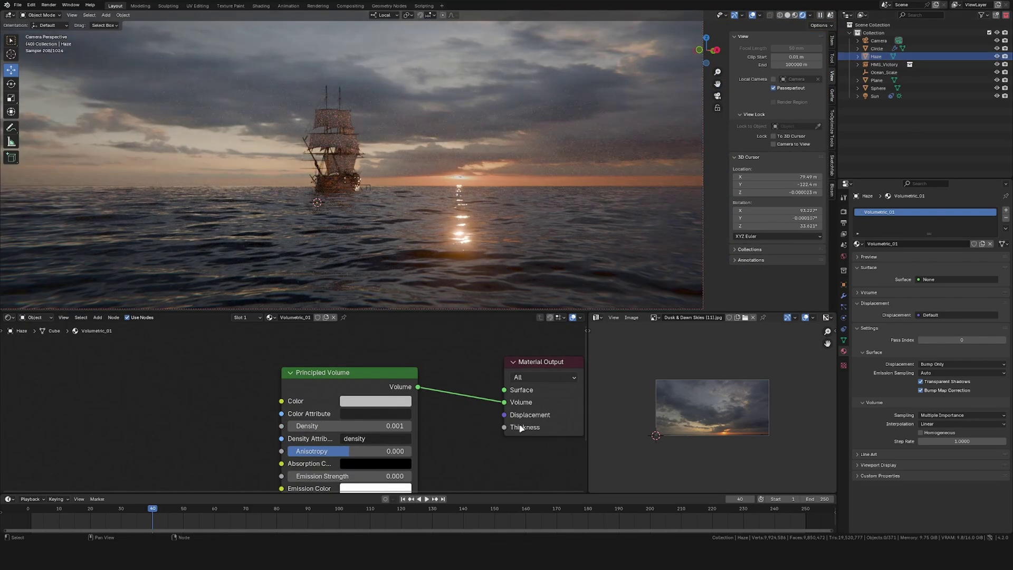
# Set the haze volume's emission strength to 0.001, readjust it and pick a new emission colour
pyautogui.scroll(3, 367, 476)
pyautogui.moveTo(367, 476); pyautogui.dragTo(390, 392, button='middle')
pyautogui.click(394, 392)
pyautogui.write('0.001')
pyautogui.press('Return')
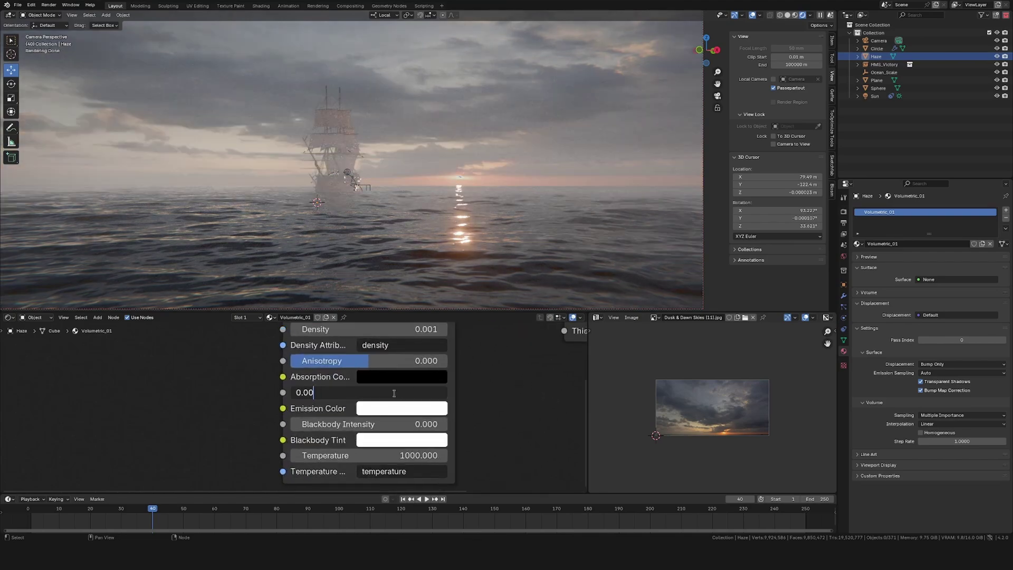
pyautogui.press('Return')
pyautogui.click(402, 408)
pyautogui.click(411, 280)
pyautogui.scroll(-3, 447, 422)
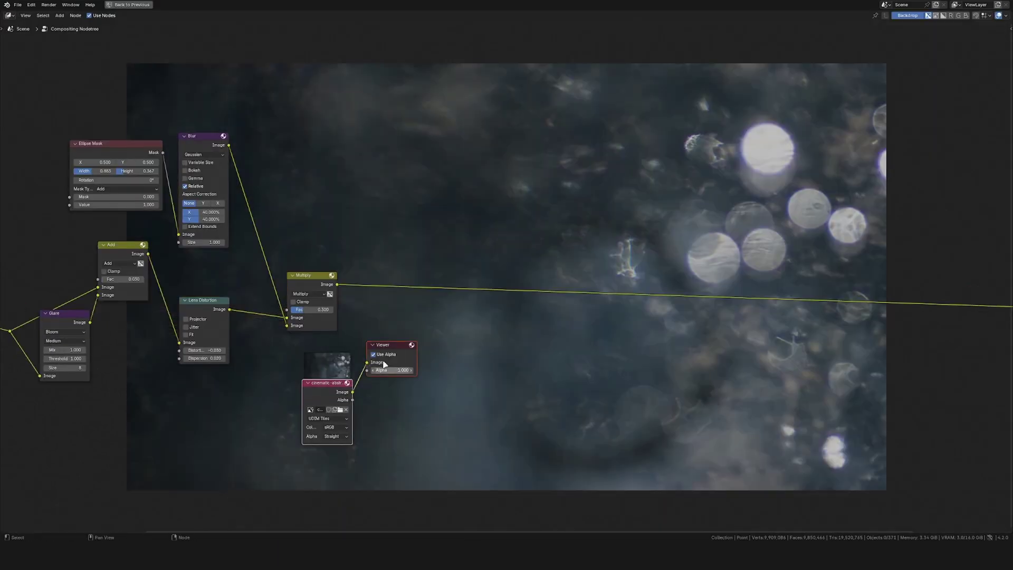
# Connect the cinematic bokeh image to an Add node at factor 0.1 after the Multiply node and preview it
pyautogui.moveTo(384, 365); pyautogui.dragTo(311, 415)
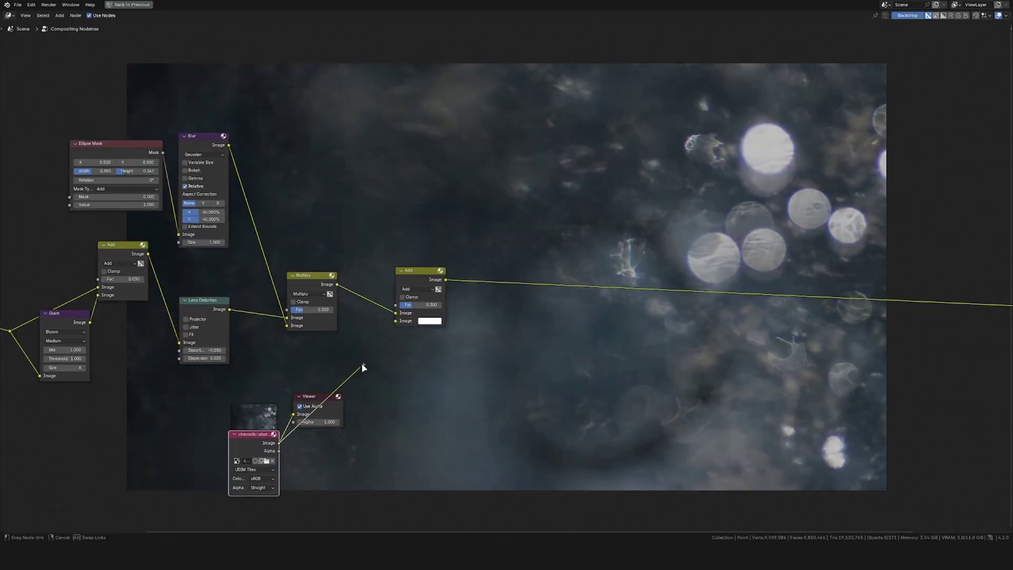
pyautogui.keyDown('ctrl'); pyautogui.keyDown('shift'); pyautogui.click(413, 281); pyautogui.keyUp('shift'); pyautogui.keyUp('ctrl')
pyautogui.moveTo(382, 337); pyautogui.dragTo(404, 305)
pyautogui.moveTo(264, 435); pyautogui.dragTo(416, 416)
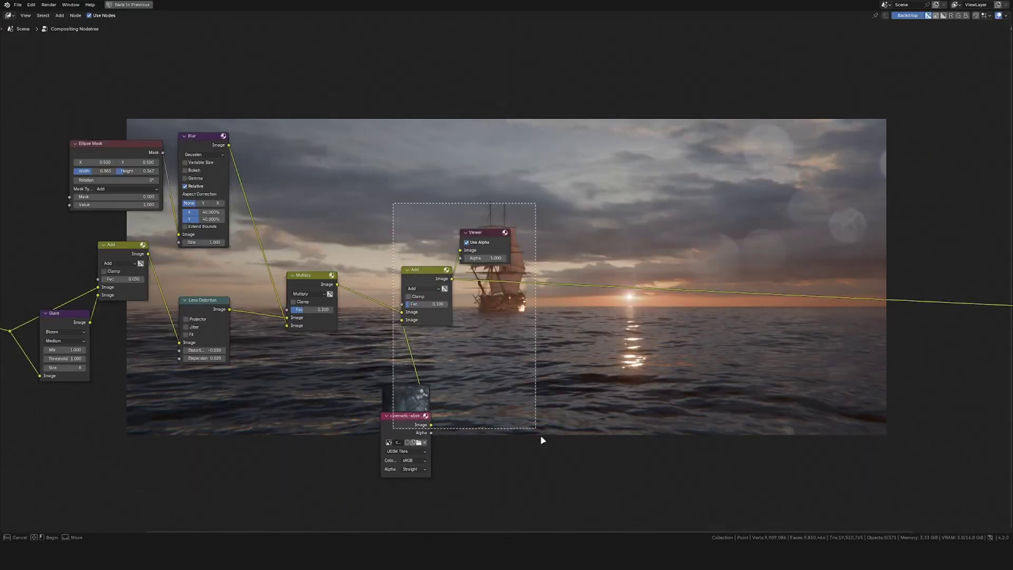
# Move the Add and image nodes aside, then duplicate the Blur node onto the Multiply output and preview it
pyautogui.moveTo(543, 445); pyautogui.dragTo(404, 240)
pyautogui.moveTo(422, 270); pyautogui.dragTo(503, 264)
pyautogui.click(186, 196)
pyautogui.hotkey('shift', 'd')
pyautogui.click(335, 467)
pyautogui.keyDown('ctrl'); pyautogui.keyDown('shift'); pyautogui.click(362, 416); pyautogui.keyUp('shift'); pyautogui.keyUp('ctrl')
pyautogui.moveTo(354, 484); pyautogui.dragTo(326, 455, button='middle')
pyautogui.scroll(2, 326, 454)
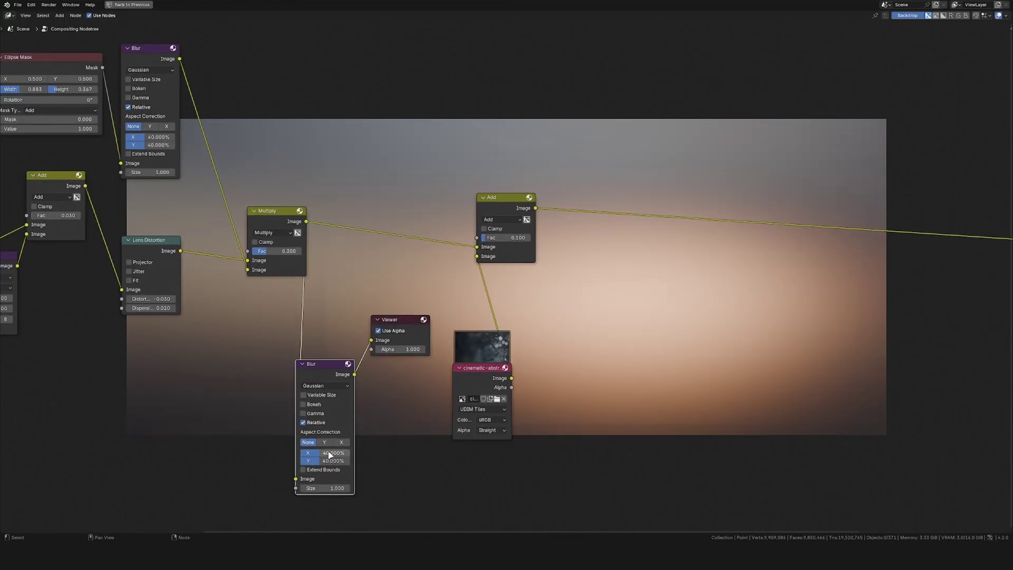
# Set the duplicated Blur node's X and Y size to 5%
pyautogui.moveTo(326, 453)
pyautogui.mouseDown()
pyautogui.moveTo(333, 461)
pyautogui.moveTo(315, 461)
pyautogui.mouseUp()
pyautogui.moveTo(361, 441); pyautogui.dragTo(373, 417, button='middle')
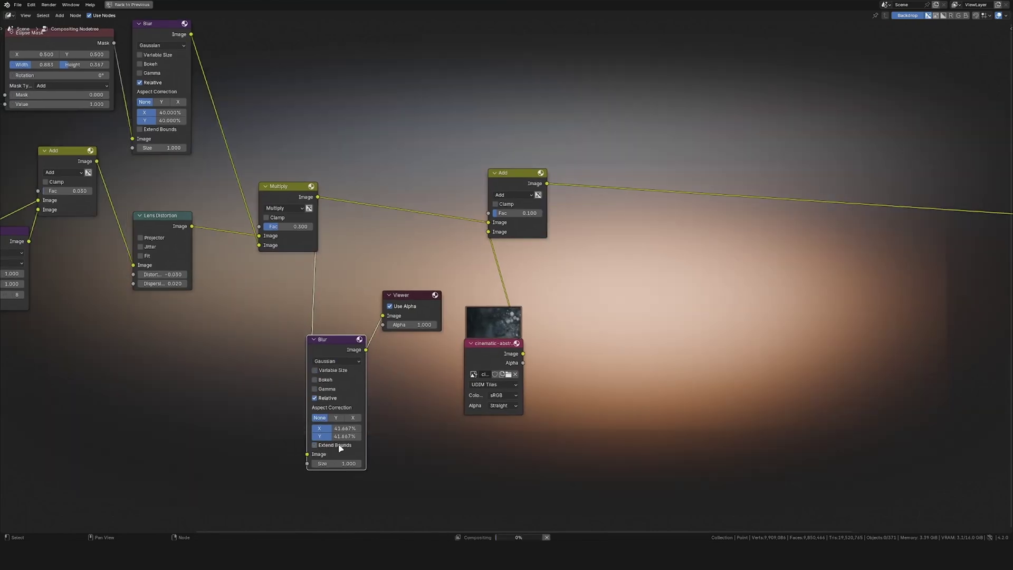
pyautogui.moveTo(346, 428); pyautogui.dragTo(326, 433)
pyautogui.scroll(-2, 253, 264)
pyautogui.moveTo(82, 248); pyautogui.dragTo(203, 296, button='middle')
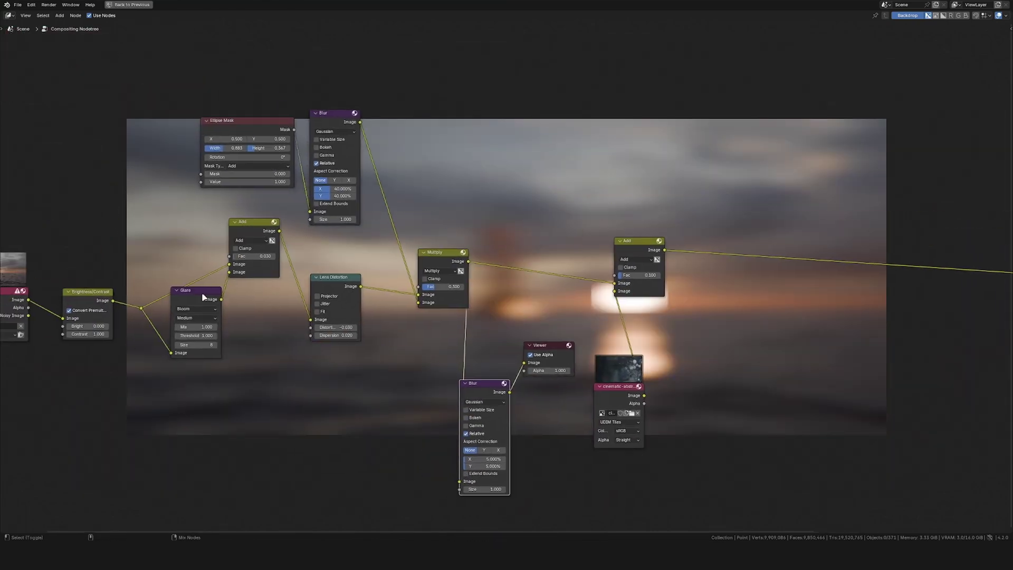
# Preview the outputs along the compositing chain in turn, including the Glare, Add, Lens Distortion and Multiply nodes
pyautogui.keyDown('ctrl'); pyautogui.keyDown('shift'); pyautogui.click(204, 297); pyautogui.keyUp('shift'); pyautogui.keyUp('ctrl')
pyautogui.keyDown('ctrl'); pyautogui.keyDown('shift'); pyautogui.click(244, 227); pyautogui.keyUp('shift'); pyautogui.keyUp('ctrl')
pyautogui.moveTo(245, 227); pyautogui.dragTo(169, 354, button='middle')
pyautogui.keyDown('ctrl'); pyautogui.keyDown('shift'); pyautogui.click(263, 406); pyautogui.keyUp('shift'); pyautogui.keyUp('ctrl')
pyautogui.keyDown('ctrl'); pyautogui.keyDown('shift'); pyautogui.click(358, 380); pyautogui.keyUp('shift'); pyautogui.keyUp('ctrl')
pyautogui.keyDown('ctrl'); pyautogui.keyDown('shift'); pyautogui.click(378, 458); pyautogui.keyUp('shift'); pyautogui.keyUp('ctrl')
# Switch the duplicated Blur node to Fast Gaussian and move it away from the Viewer to free space
pyautogui.moveTo(401, 465); pyautogui.dragTo(371, 368, button='middle')
pyautogui.scroll(5, 371, 369)
pyautogui.click(377, 395)
pyautogui.scroll(-2, 377, 468)
pyautogui.moveTo(378, 468); pyautogui.dragTo(309, 384, button='middle')
pyautogui.moveTo(309, 384); pyautogui.dragTo(173, 407)
# Insert a Brightness/Contrast node after the Fast Gaussian Blur and raise its contrast to 15.4
pyautogui.hotkey('shift', 'a')
pyautogui.write('c')
pyautogui.press('Return')
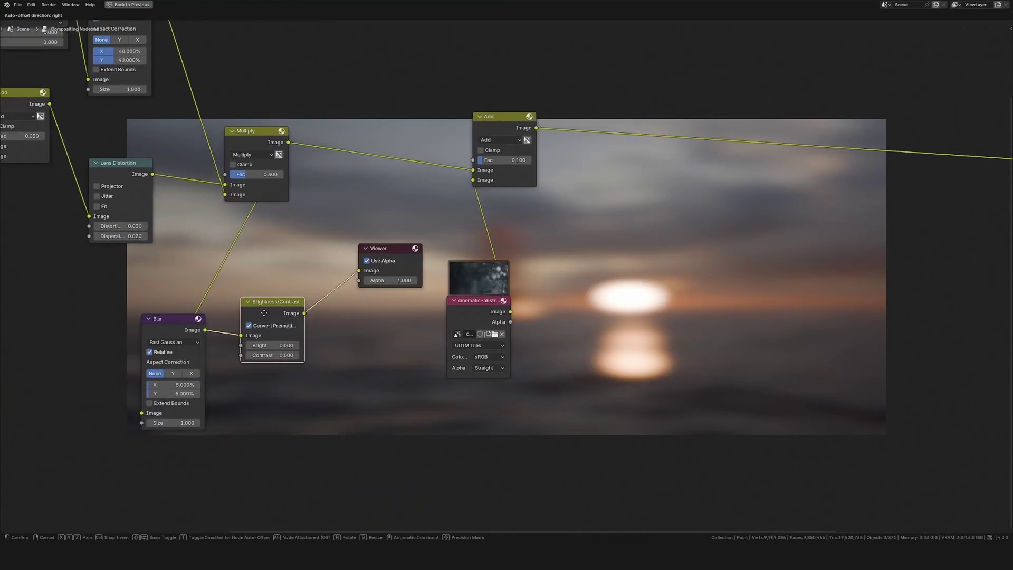
pyautogui.click(272, 403)
pyautogui.moveTo(285, 403); pyautogui.dragTo(337, 403)
# Move the bokeh image node beneath the Blur branch and place a duplicate of the Multiply node beside it
pyautogui.moveTo(431, 268); pyautogui.dragTo(328, 287, button='middle')
pyautogui.moveTo(328, 287); pyautogui.dragTo(445, 353)
pyautogui.press('g')
pyautogui.click(217, 498)
pyautogui.scroll(-1, 221, 277)
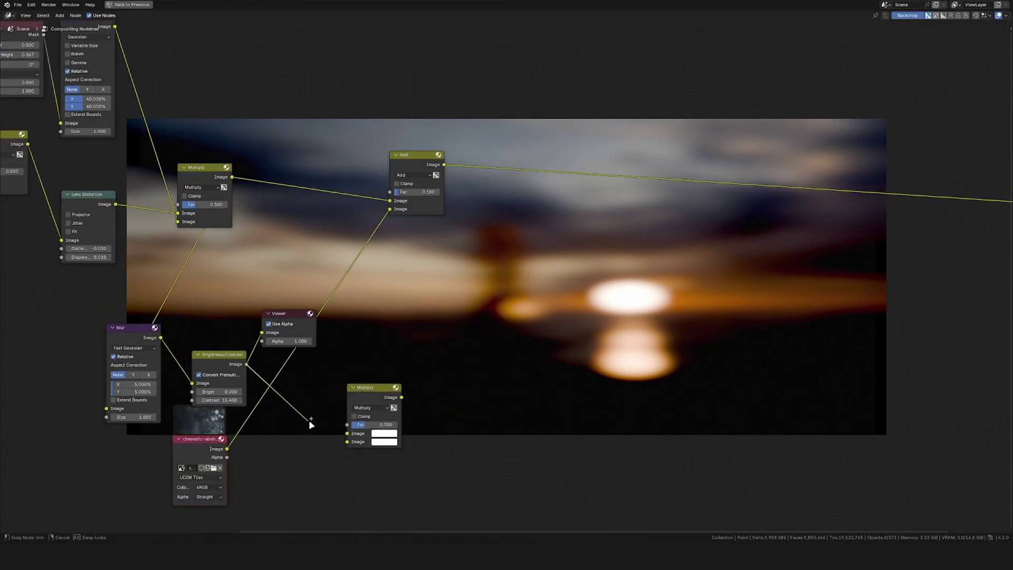
# Connect the contrasted blur to the duplicated Multiply node, preview it and set the factor to 1
pyautogui.moveTo(252, 444); pyautogui.dragTo(347, 433)
pyautogui.keyDown('ctrl'); pyautogui.keyDown('shift'); pyautogui.click(370, 417); pyautogui.keyUp('shift'); pyautogui.keyUp('ctrl')
pyautogui.moveTo(372, 425); pyautogui.dragTo(415, 430)
pyautogui.scroll(-3, 421, 426)
# Insert a Hue/Saturation/Value node between the bokeh image and the duplicated Multiply node and lower its saturation
pyautogui.keyDown('ctrl'); pyautogui.keyDown('shift'); pyautogui.click(262, 414); pyautogui.keyUp('shift'); pyautogui.keyUp('ctrl')
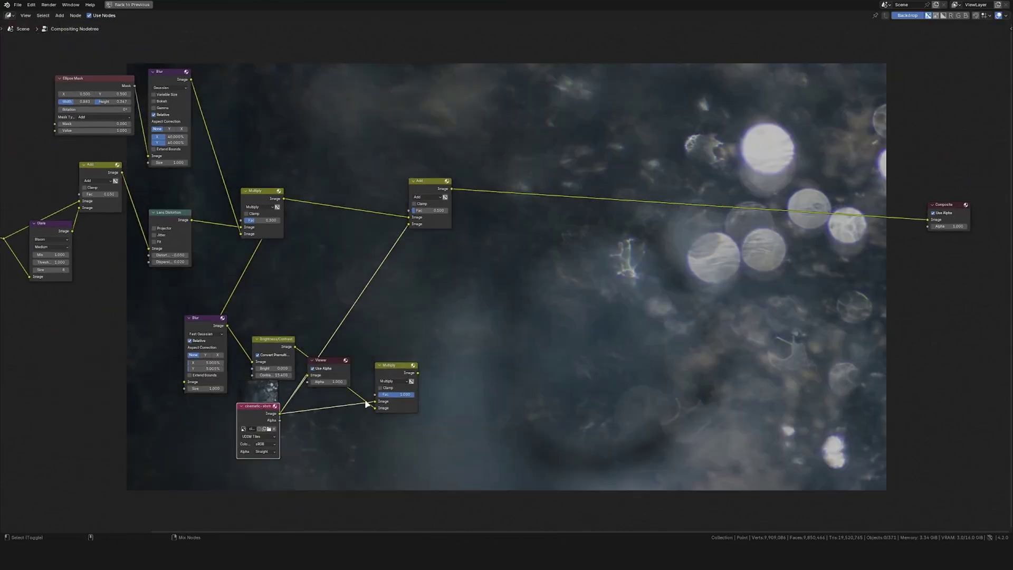
pyautogui.moveTo(261, 406); pyautogui.dragTo(206, 418)
pyautogui.hotkey('shift', 'a')
pyautogui.write('hue')
pyautogui.click(288, 452)
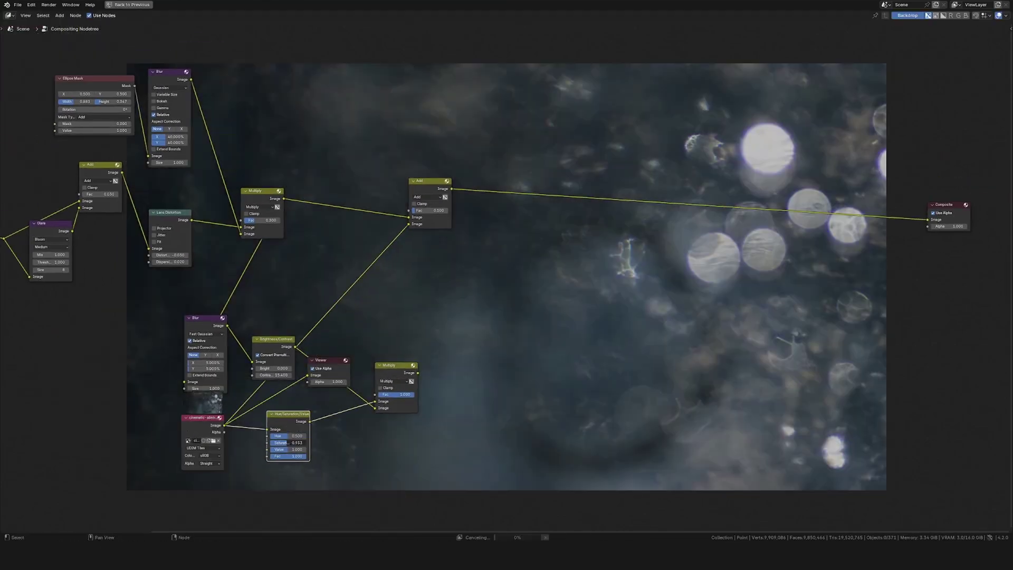
pyautogui.click(290, 423)
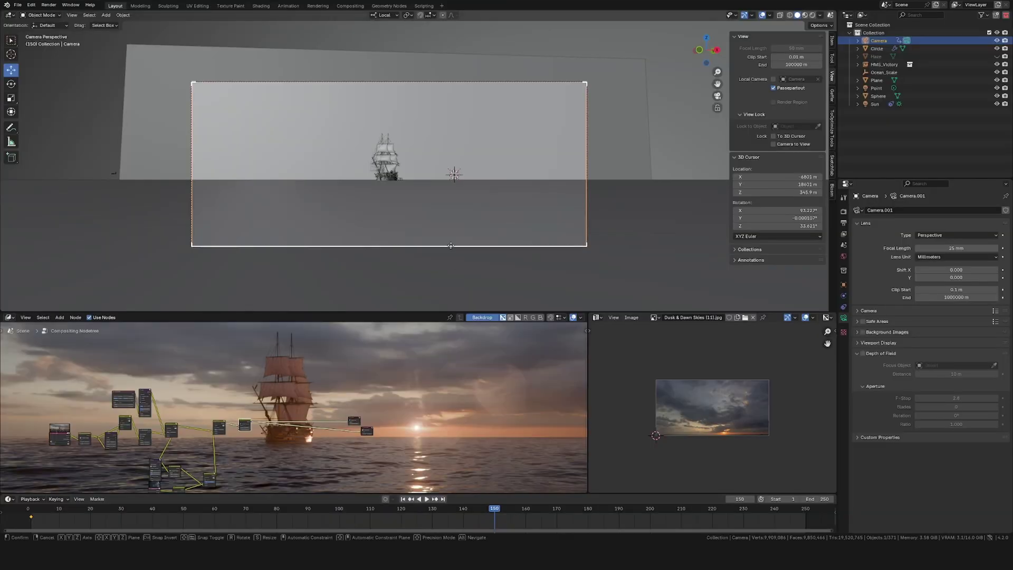
# Keyframe the repositioned camera at frame 150 and play the camera move from the start
pyautogui.click(506, 225)
pyautogui.press('k')
pyautogui.click(506, 226)
pyautogui.click(30, 510)
pyautogui.press('space')
pyautogui.scroll(2, 408, 233)
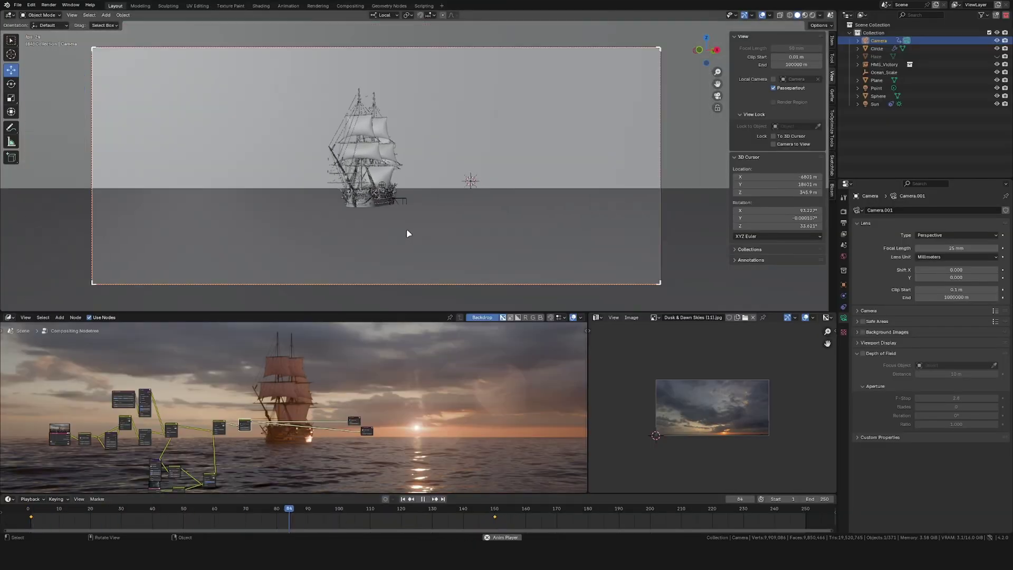
pyautogui.press('Escape')
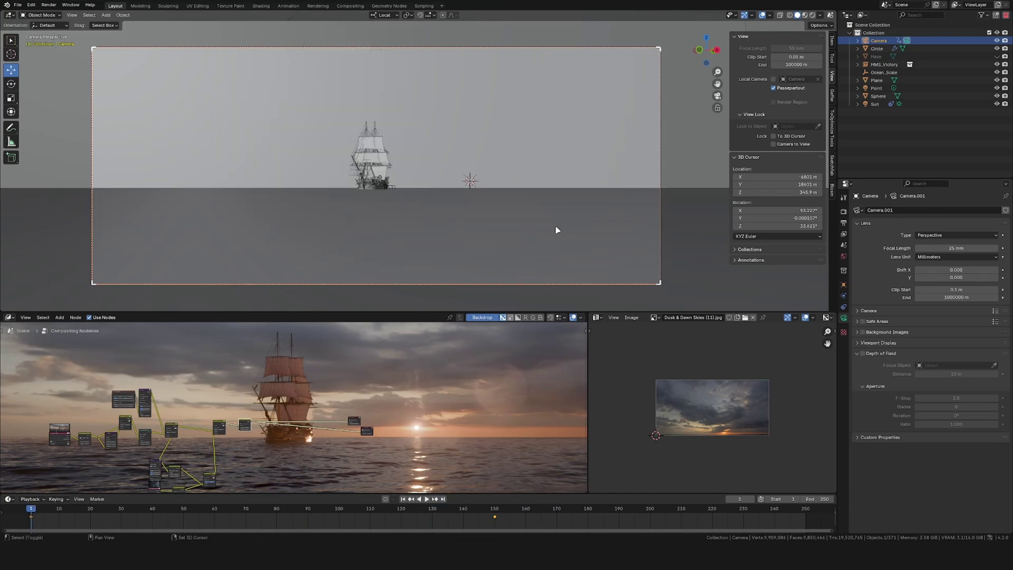
# Rotate the camera about 12.5° around its local X axis, keyframe it at the start and play the animation
pyautogui.press('space')
pyautogui.press('x')
pyautogui.click(589, 131)
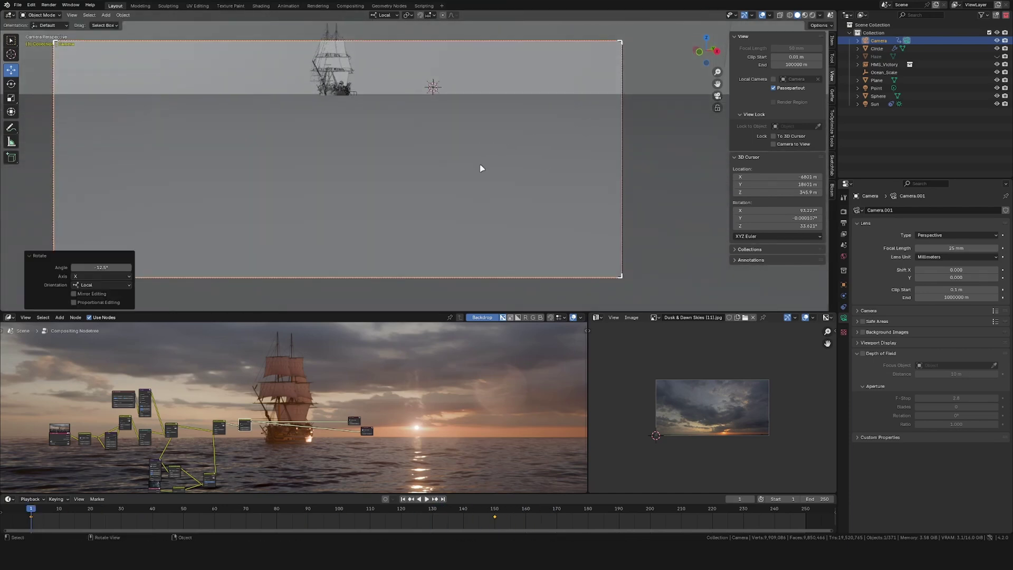
pyautogui.press('k')
pyautogui.click(387, 172)
pyautogui.press('space')
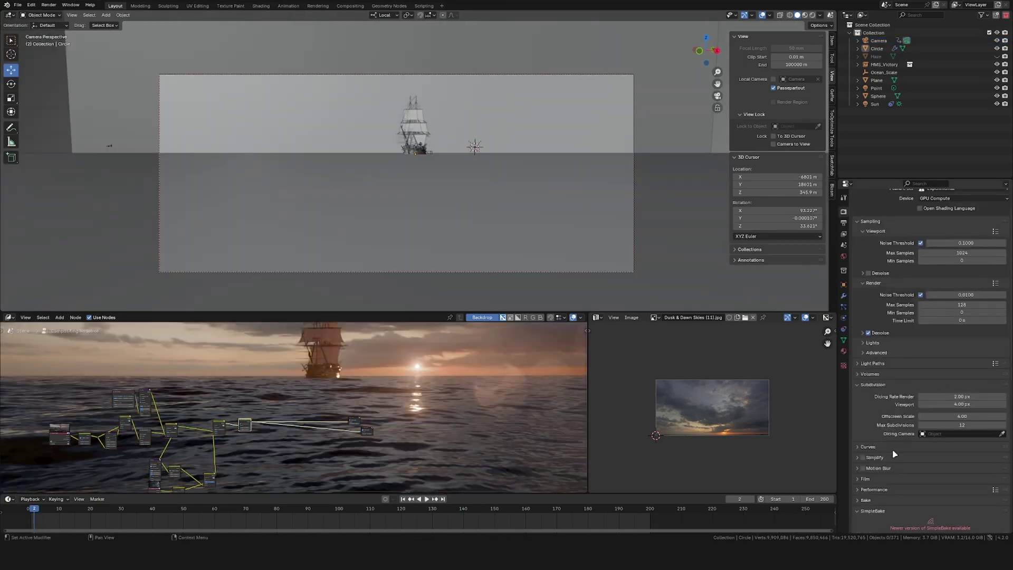
# Enable Motion Blur, render the current frame and compare render slots 6 and 8
pyautogui.click(863, 468)
pyautogui.press('F12')
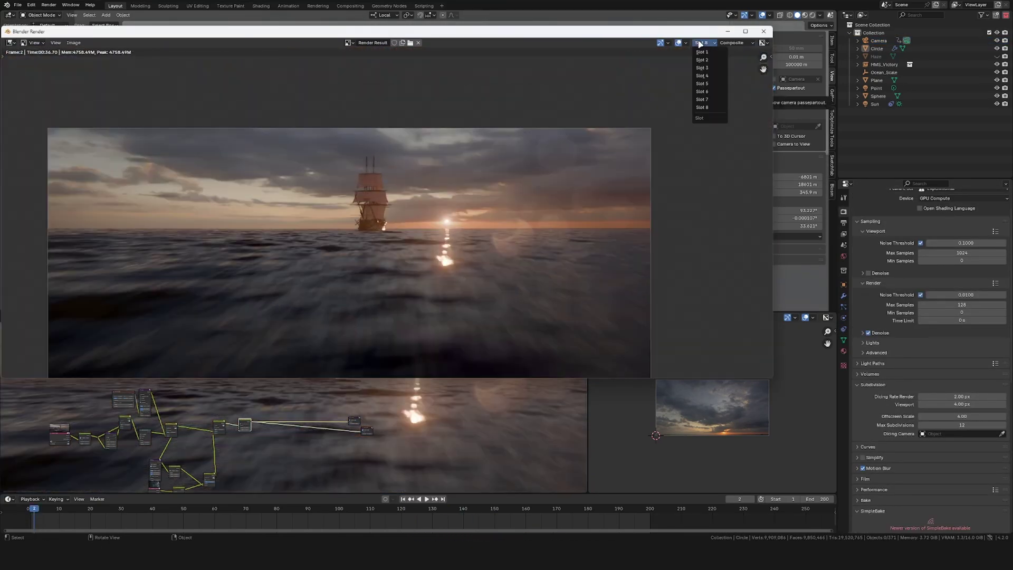
pyautogui.click(711, 92)
pyautogui.click(705, 43)
pyautogui.click(703, 107)
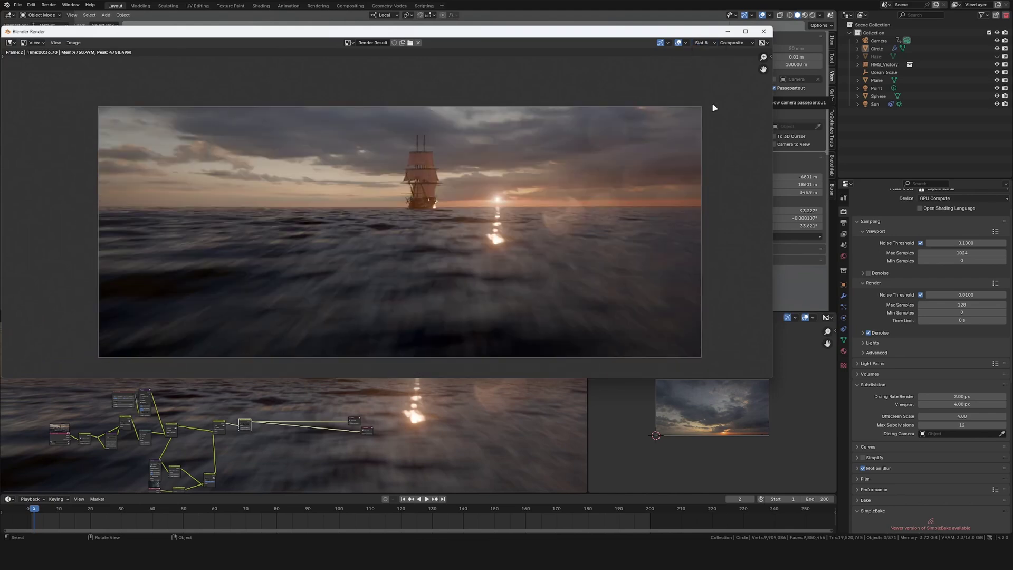
pyautogui.scroll(3, 476, 154)
pyautogui.scroll(-4, 434, 155)
pyautogui.scroll(5, 422, 212)
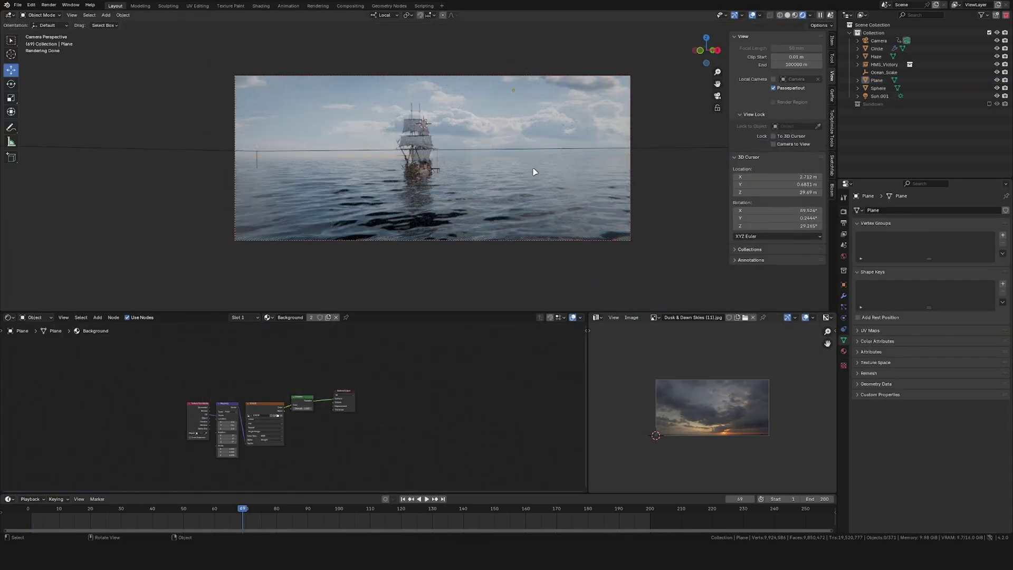
# Render the daytime scene, enable the Glare node and link it straight to Lens Distortion in place of the Add node
pyautogui.press('F12')
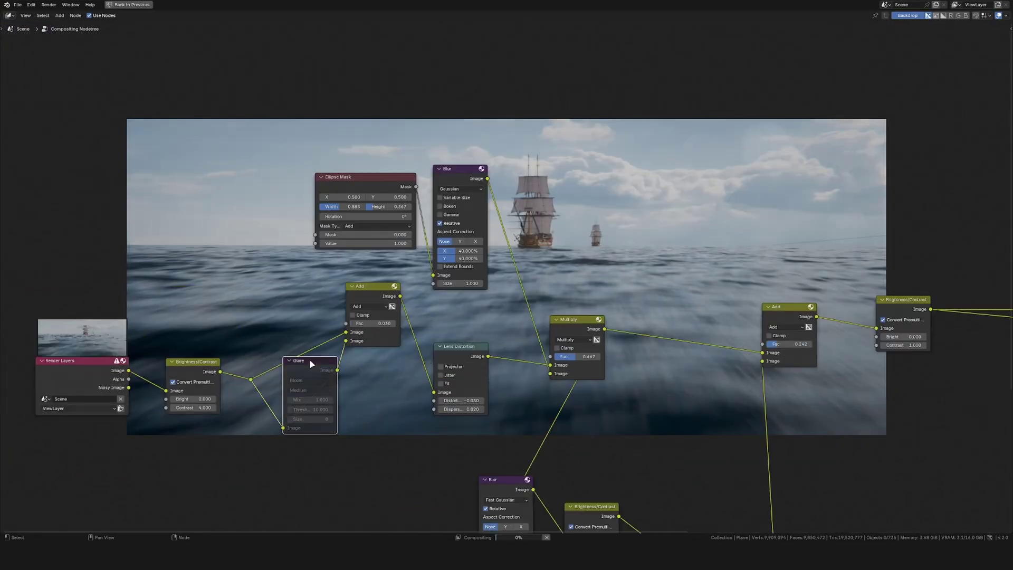
pyautogui.press('m')
pyautogui.click(371, 293)
pyautogui.hotkey('ctrl', 'x')
pyautogui.moveTo(337, 370); pyautogui.dragTo(434, 393)
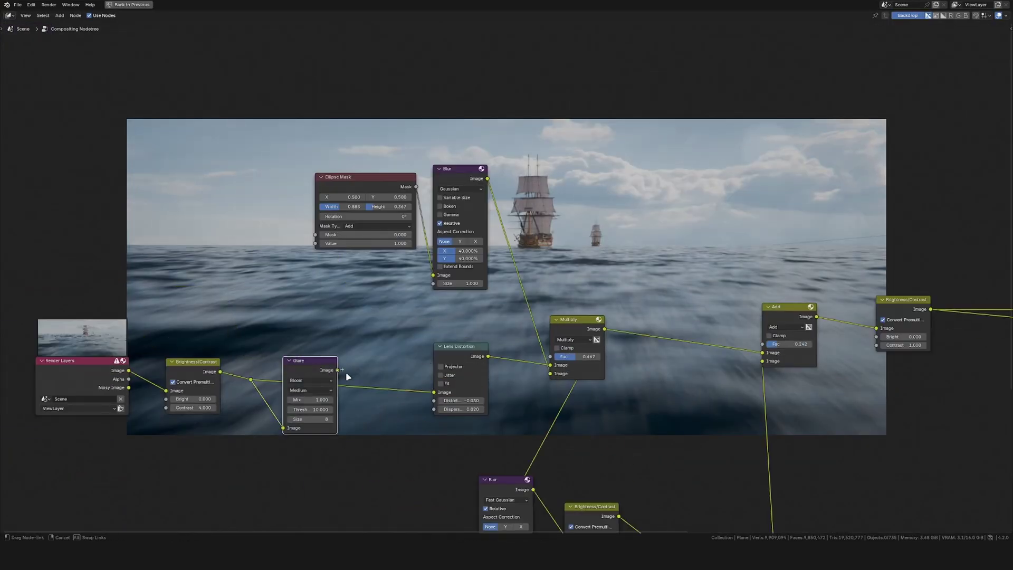
# Set the Glare node's threshold to 1 and its mix to 0
pyautogui.press('Return')
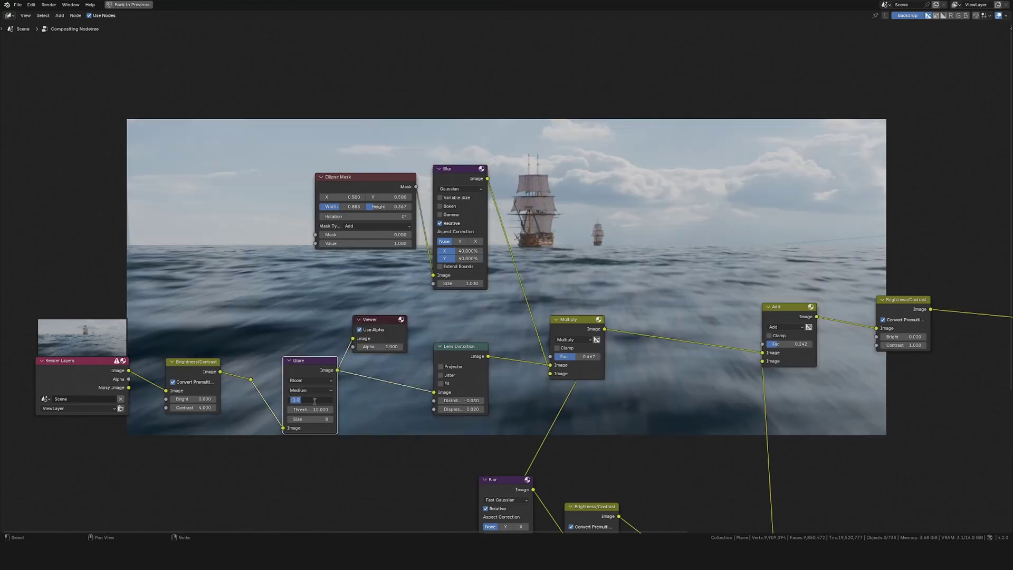
pyautogui.write('1')
pyautogui.press('Return')
pyautogui.click(319, 400)
pyautogui.press('Return')
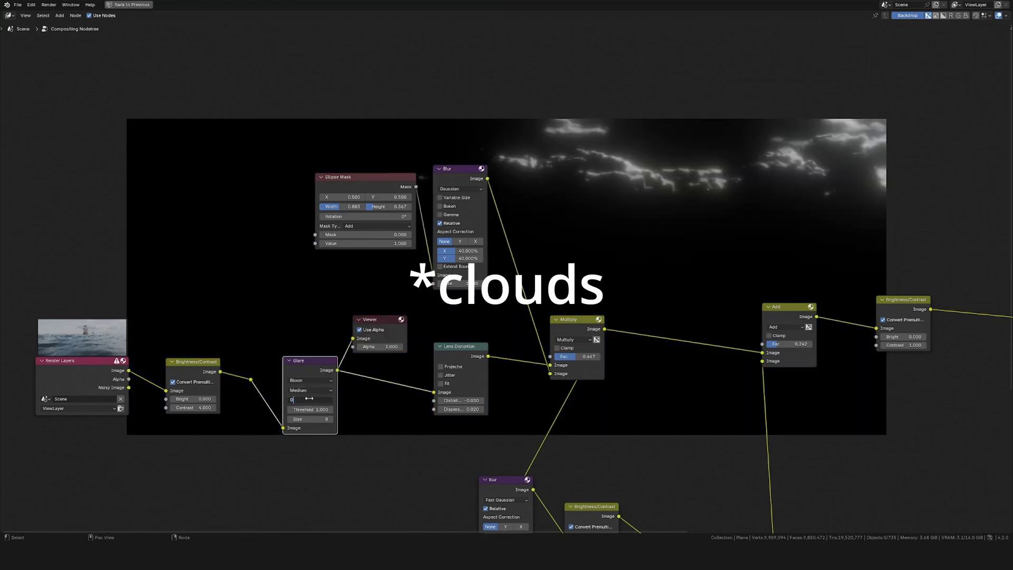
pyautogui.click(310, 400)
pyautogui.write('0')
pyautogui.press('Return')
# Try a Glare threshold of 0.3, fine-tune it and toggle the node to compare the bloom
pyautogui.moveTo(315, 409); pyautogui.dragTo(285, 409)
pyautogui.scroll(5, 376, 397)
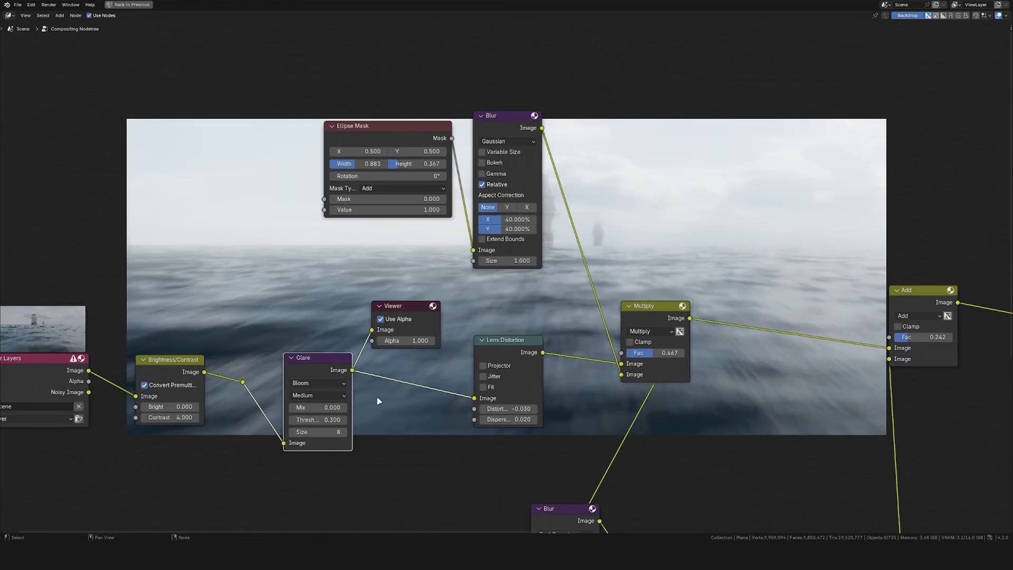
pyautogui.keyDown('shift'); pyautogui.moveTo(351, 407); pyautogui.dragTo(364, 407); pyautogui.keyUp('shift')
pyautogui.scroll(-9, 504, 248)
pyautogui.moveTo(504, 248); pyautogui.dragTo(335, 262, button='middle')
pyautogui.scroll(3, 389, 318)
pyautogui.press('m')
pyautogui.press('m')
# Set the Glare node's threshold to 0.8
pyautogui.scroll(6, 269, 380)
pyautogui.click(273, 420)
pyautogui.write('0.8')
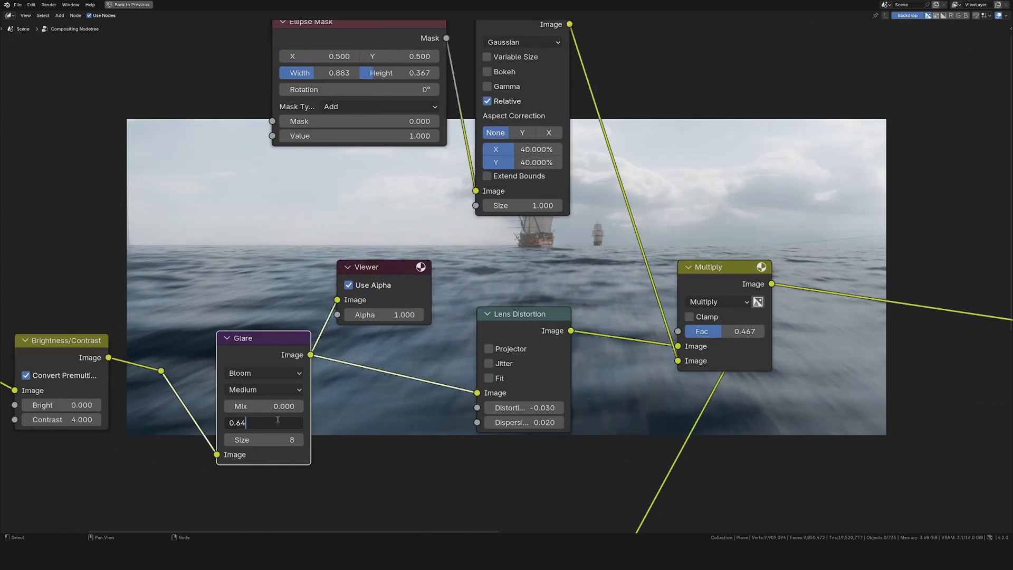
pyautogui.press('Return')
# Toggle the Brightness/Contrast node before the Glare off and on to compare its effect on the image
pyautogui.scroll(-10, 304, 378)
pyautogui.moveTo(304, 379); pyautogui.dragTo(288, 364, button='middle')
pyautogui.click(184, 357)
pyautogui.press('m')
pyautogui.press('m')
pyautogui.scroll(3, 290, 396)
pyautogui.scroll(-2, 273, 401)
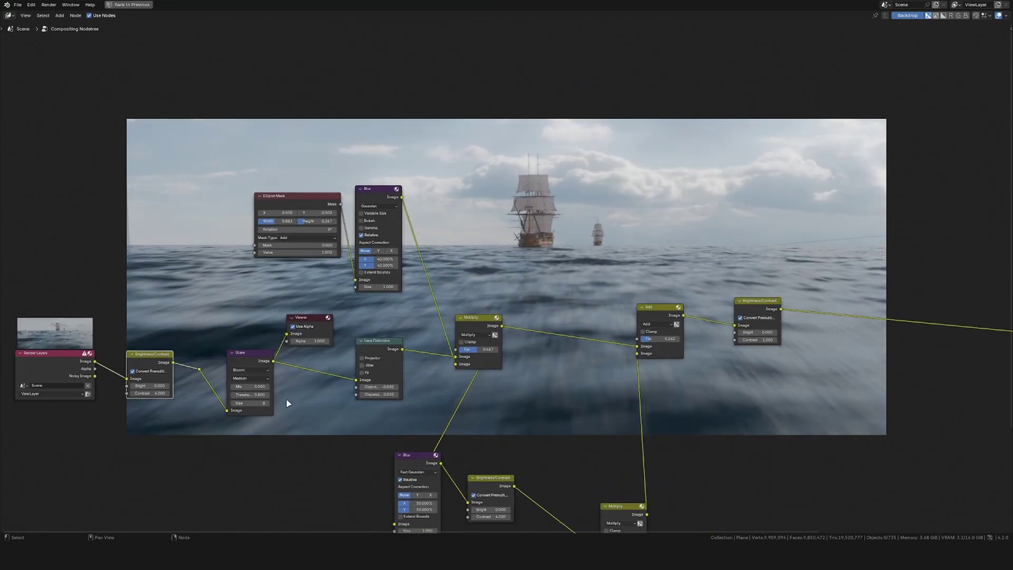
pyautogui.scroll(-4, 141, 393)
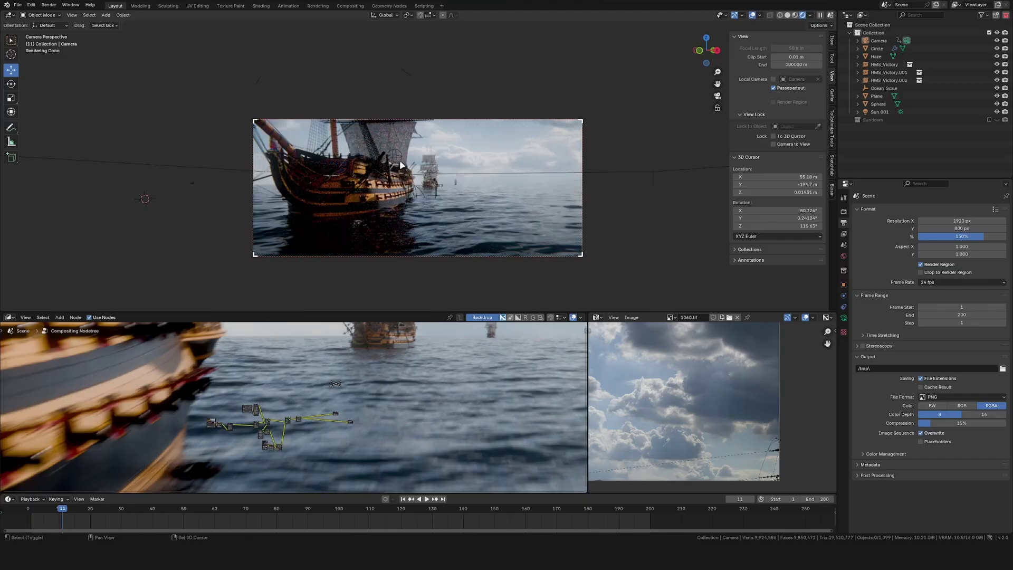
# Go to the first frame and move the foreground ship horizontally with its height locked
pyautogui.hotkey('shift', 'Left')
pyautogui.click(388, 185)
pyautogui.press('g')
pyautogui.hotkey('shift', 'z')
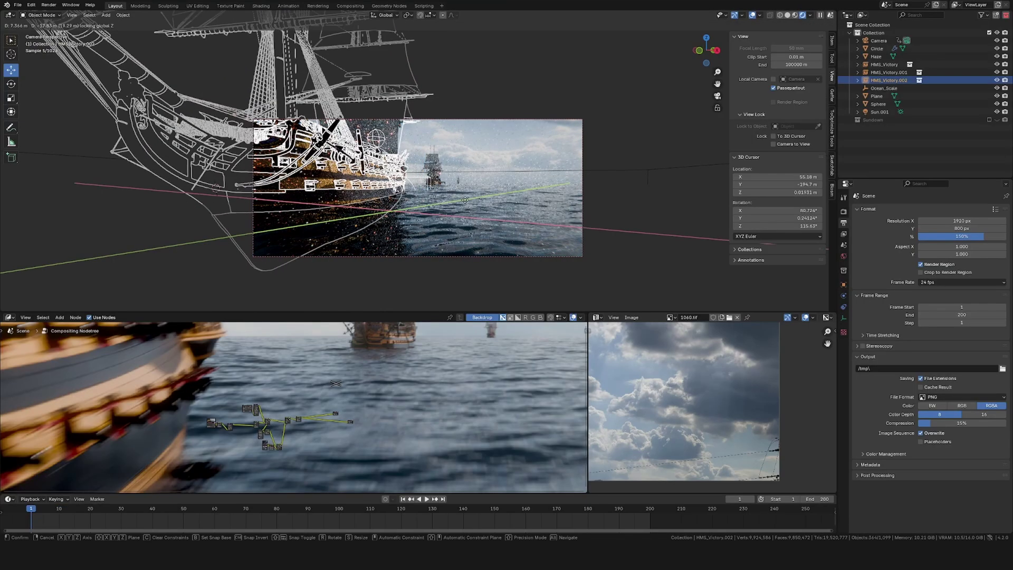
pyautogui.click(496, 215)
pyautogui.hotkey('alt', 'a')
pyautogui.scroll(4, 495, 214)
pyautogui.scroll(-2, 496, 213)
# Reposition the foreground ship again on the horizontal plane so its hull fills one side of the camera frame
pyautogui.click(317, 190)
pyautogui.press('g')
pyautogui.hotkey('shift', 'z')
pyautogui.click(206, 173)
pyautogui.hotkey('alt', 'a')
pyautogui.scroll(2, 346, 199)
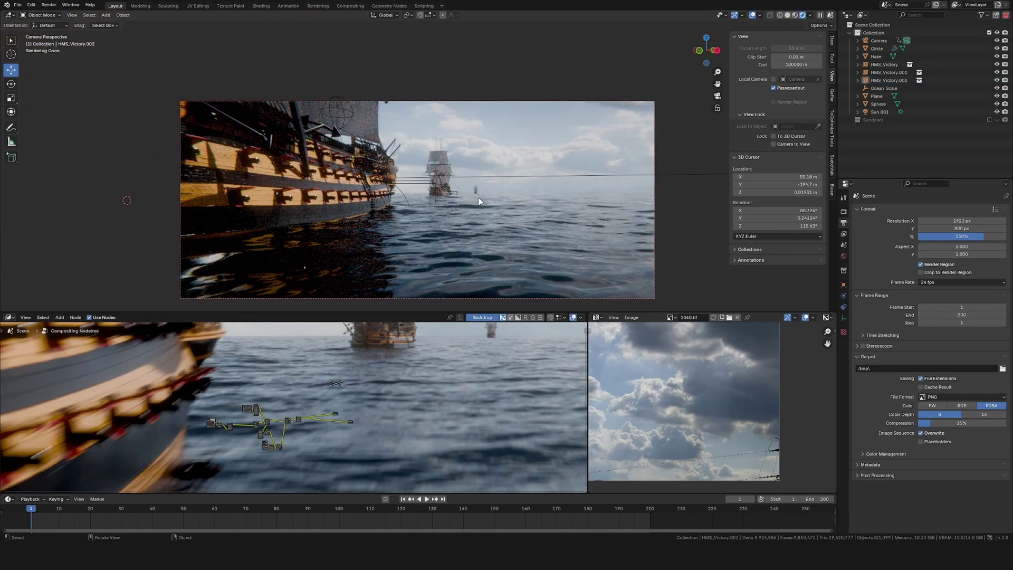
pyautogui.scroll(-2, 346, 203)
pyautogui.keyDown('alt'); pyautogui.scroll(-9, 423, 208); pyautogui.keyUp('alt')
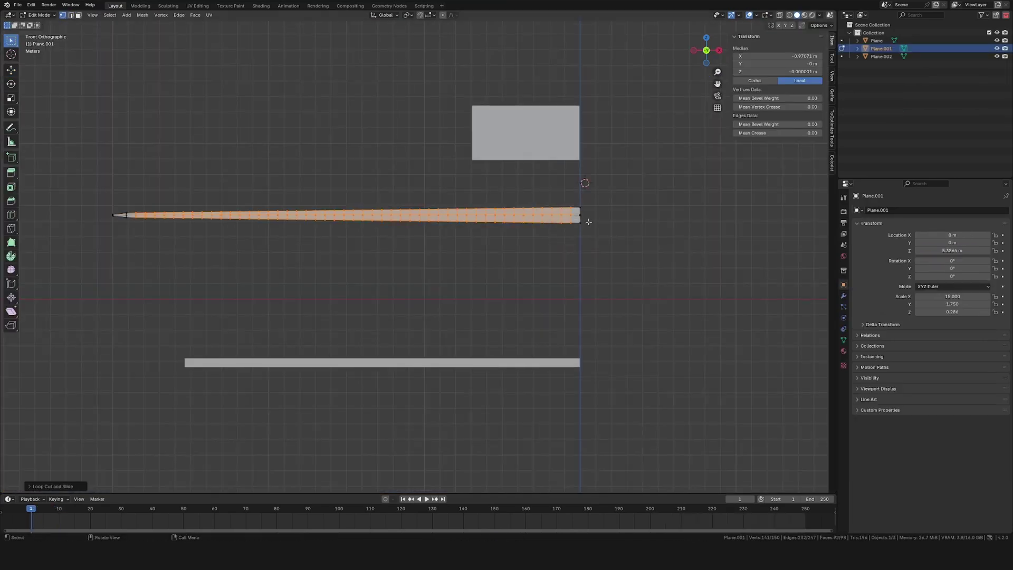
# Duplicate the tapered pennant down to the plain strip's place and delete the strip
pyautogui.press('Tab')
pyautogui.scroll(-1, 665, 238)
pyautogui.keyDown('shift'); pyautogui.moveTo(622, 275); pyautogui.dragTo(634, 245, button='middle'); pyautogui.keyUp('shift')
pyautogui.click(504, 315)
pyautogui.click(504, 195)
pyautogui.hotkey('shift', 'd')
pyautogui.press('Escape')
pyautogui.moveTo(564, 168); pyautogui.dragTo(562, 278)
pyautogui.click(542, 318)
pyautogui.press('Delete')
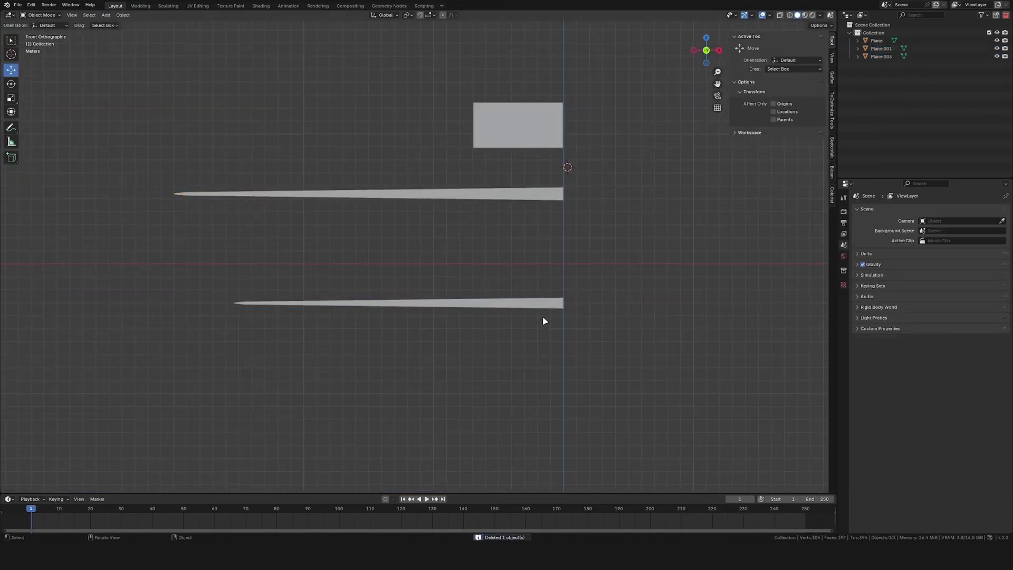
# Subdivide the rectangular flag into an even grid with loop cuts in both directions
pyautogui.click(520, 140)
pyautogui.keyDown('shift'); pyautogui.moveTo(520, 139); pyautogui.dragTo(480, 223, button='middle'); pyautogui.keyUp('shift')
pyautogui.scroll(3, 479, 223)
pyautogui.press('Tab')
pyautogui.hotkey('ctrl', 'r')
pyautogui.scroll(2, 532, 135)
pyautogui.doubleClick(507, 162)
pyautogui.press('a')
pyautogui.rightClick(534, 165)
pyautogui.click(534, 164)
pyautogui.hotkey('shift', 'r')
pyautogui.press('Tab')
# Save the file and select the corner vertices on the flag's pole-side edge
pyautogui.scroll(-6, 538, 185)
pyautogui.moveTo(554, 199); pyautogui.dragTo(469, 207, button='middle')
pyautogui.hotkey('ctrl', 's')
pyautogui.scroll(6, 527, 226)
pyautogui.keyDown('shift'); pyautogui.moveTo(547, 230); pyautogui.dragTo(470, 240, button='middle'); pyautogui.keyUp('shift')
pyautogui.press('Tab')
pyautogui.click(470, 251)
pyautogui.keyDown('shift'); pyautogui.click(471, 150); pyautogui.keyUp('shift')
pyautogui.hotkey('shift', 'space')
pyautogui.press('g')
# Create a vertex group named Pin on the flag and assign the selected pole-side vertices to it
pyautogui.click(843, 317)
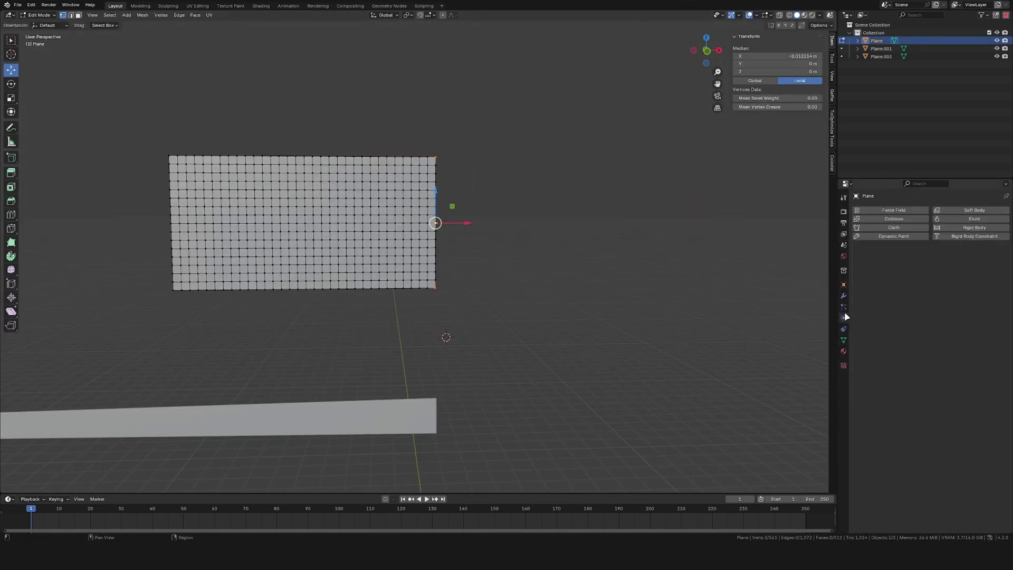
pyautogui.click(844, 340)
pyautogui.click(1003, 235)
pyautogui.doubleClick(871, 237)
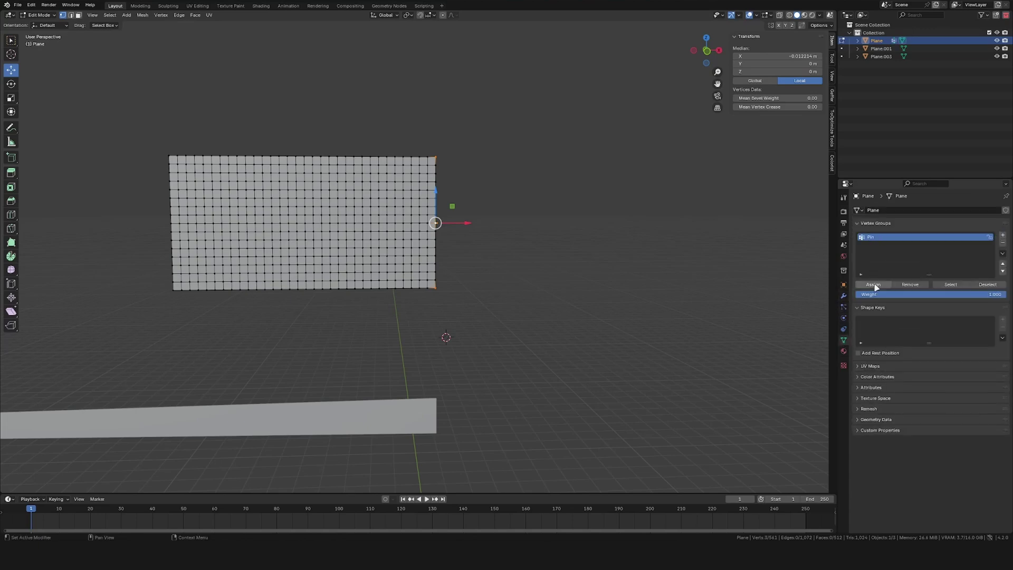
pyautogui.press('Tab')
# Add cloth physics to the rectangular flag and open its Shape settings
pyautogui.scroll(-8, 468, 207)
pyautogui.click(844, 318)
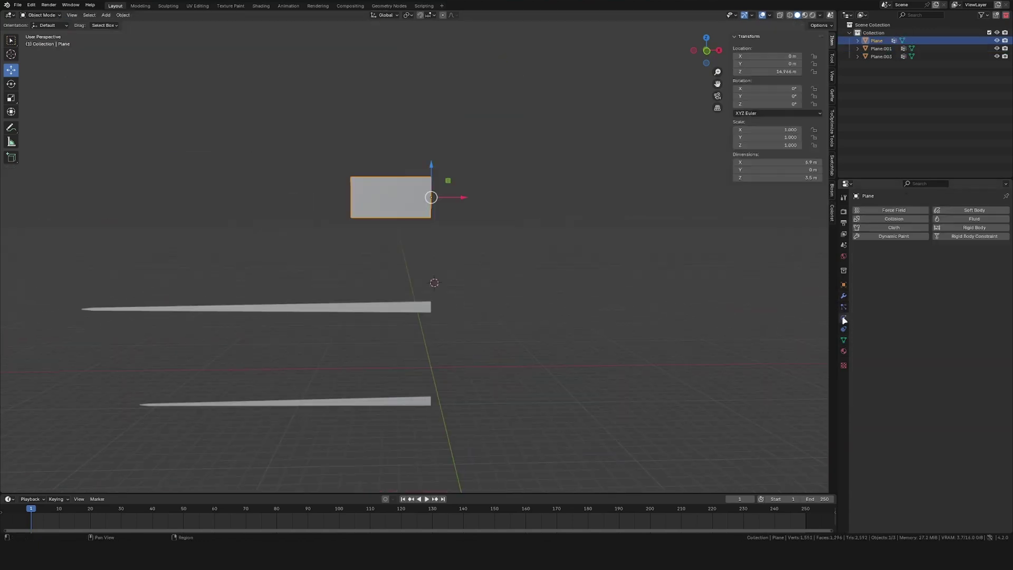
pyautogui.click(886, 228)
pyautogui.scroll(-5, 898, 370)
pyautogui.click(876, 500)
pyautogui.scroll(-3, 897, 490)
# Add cloth physics to the longer pennant and go to its Pin Group setting
pyautogui.click(414, 311)
pyautogui.click(902, 228)
pyautogui.scroll(-6, 911, 317)
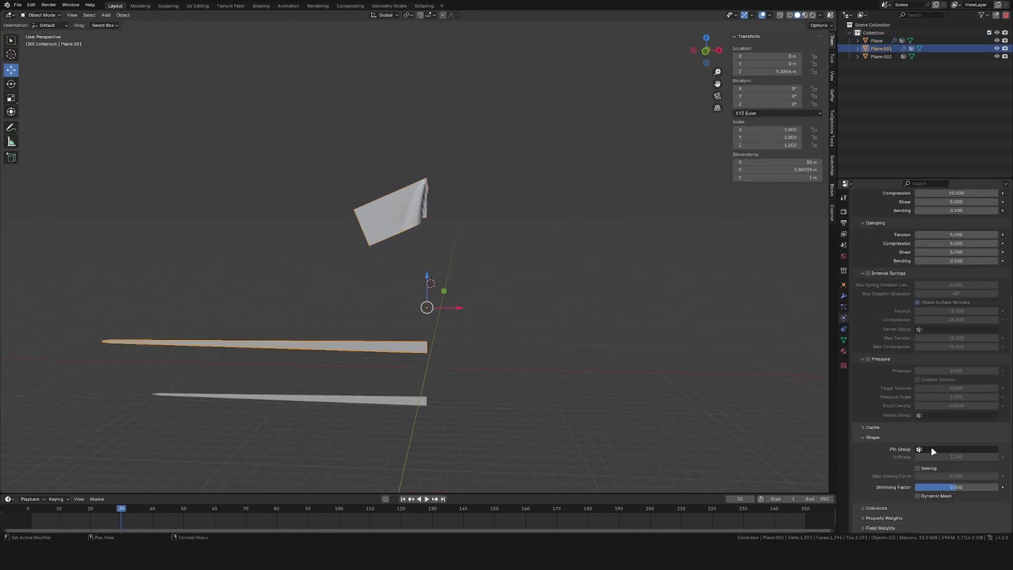
# Remove the cloth physics from the rectangular flag and select the lower pennant
pyautogui.click(396, 211)
pyautogui.scroll(6, 936, 249)
pyautogui.click(892, 228)
pyautogui.click(387, 350)
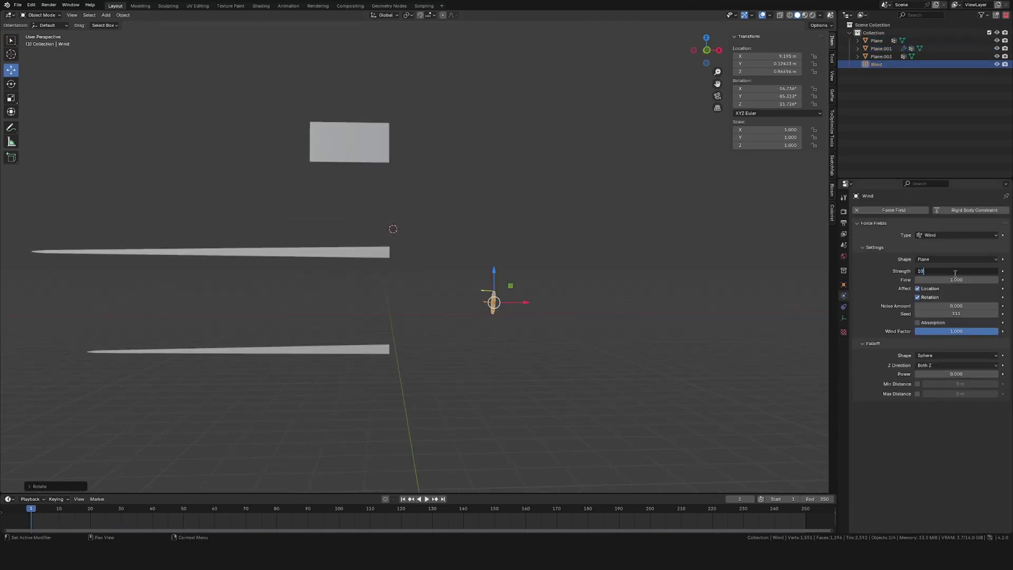
# Play the simulation to check how the flag and pennants react to the wind force field
pyautogui.press('space')
pyautogui.moveTo(433, 285); pyautogui.dragTo(476, 241, button='middle')
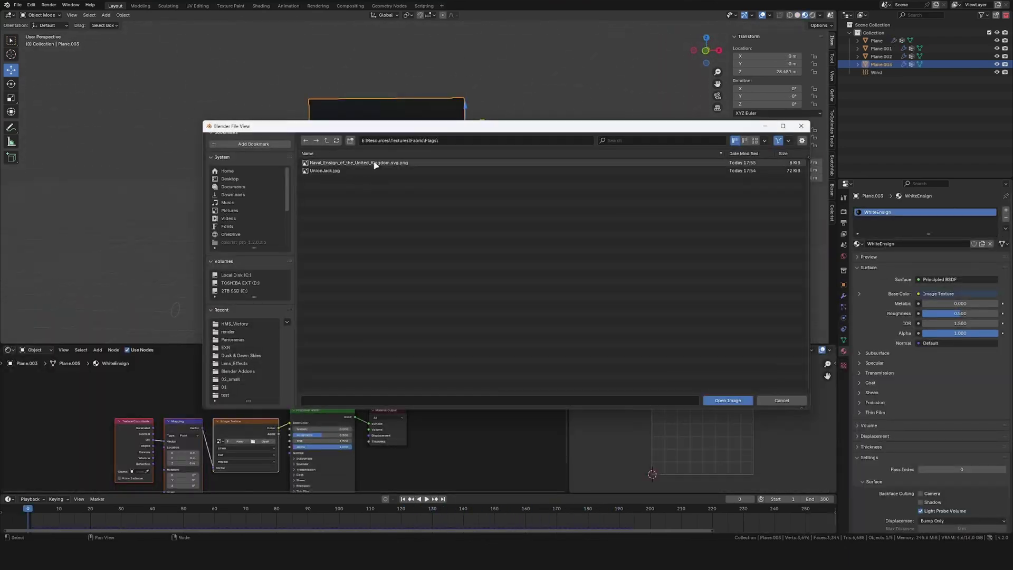
# Load Naval_Ensign_of_the_United_Kingdom.svg.png as the image texture of the flag's WhiteEnsign material
pyautogui.doubleClick(359, 162)
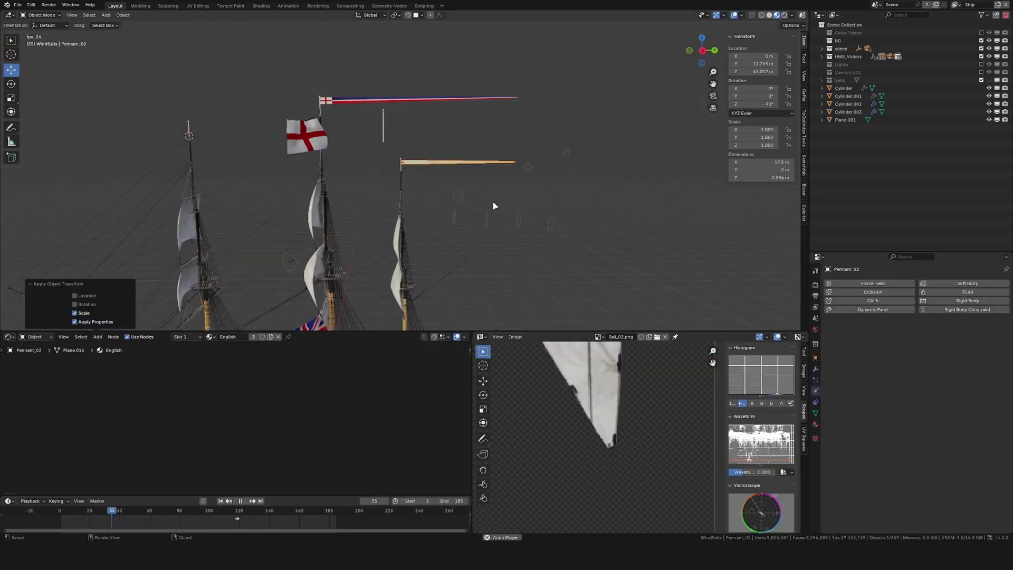
# Snap the English flag to the 3D cursor at the front masthead and remove its cloth physics
pyautogui.hotkey('shift', 's')
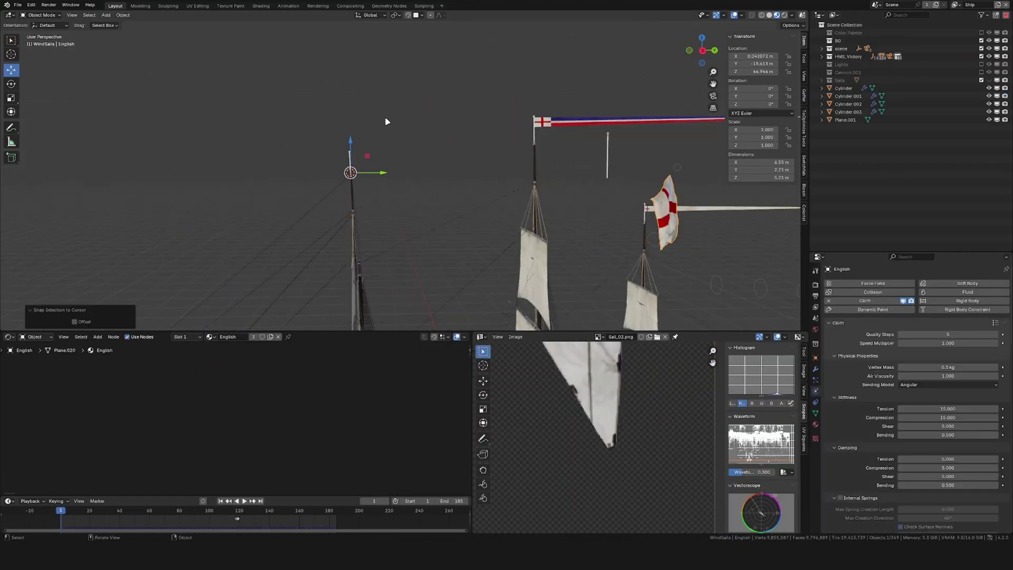
pyautogui.scroll(-10, 912, 432)
pyautogui.scroll(10, 912, 431)
pyautogui.click(829, 300)
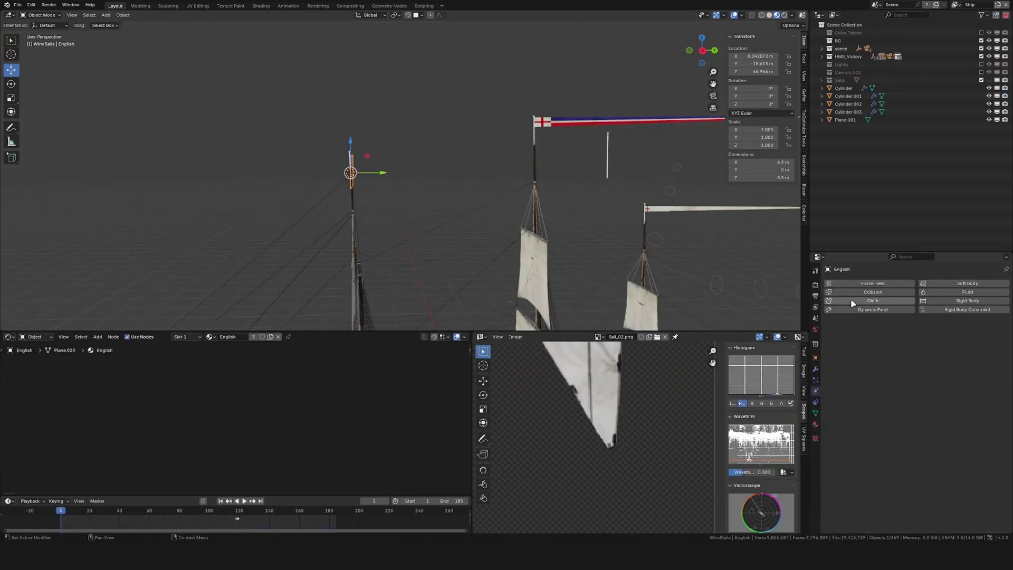
# Rotate the English flag in line with the hull, centre it at X 0 m and fit it to the front masthead
pyautogui.press('KP_7')
pyautogui.scroll(-1, 400, 215)
pyautogui.keyDown('shift'); pyautogui.moveTo(401, 215); pyautogui.dragTo(391, 174, button='middle'); pyautogui.keyUp('shift')
pyautogui.hotkey('shift', 'z')
pyautogui.press('r')
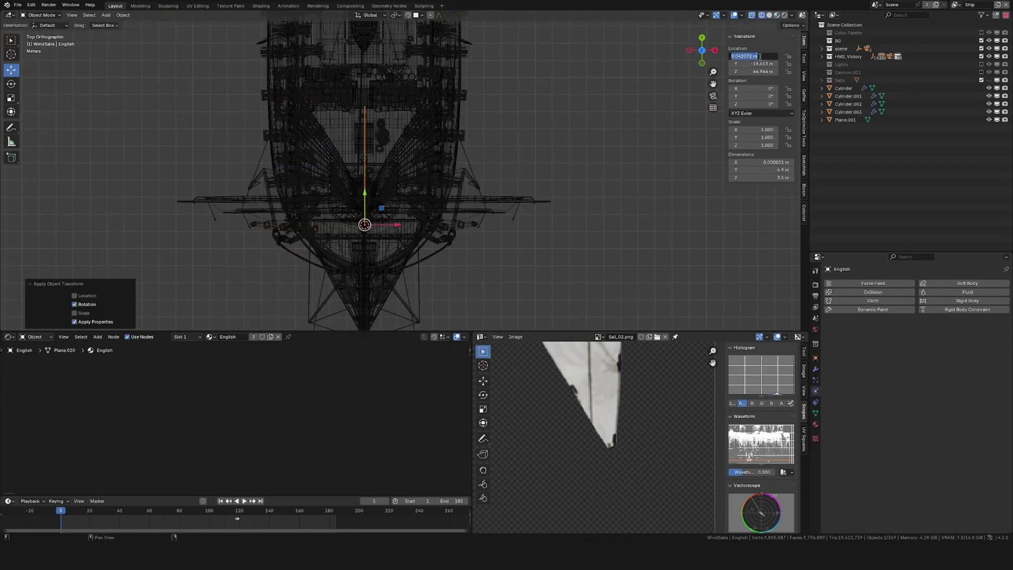
pyautogui.press('KP_3')
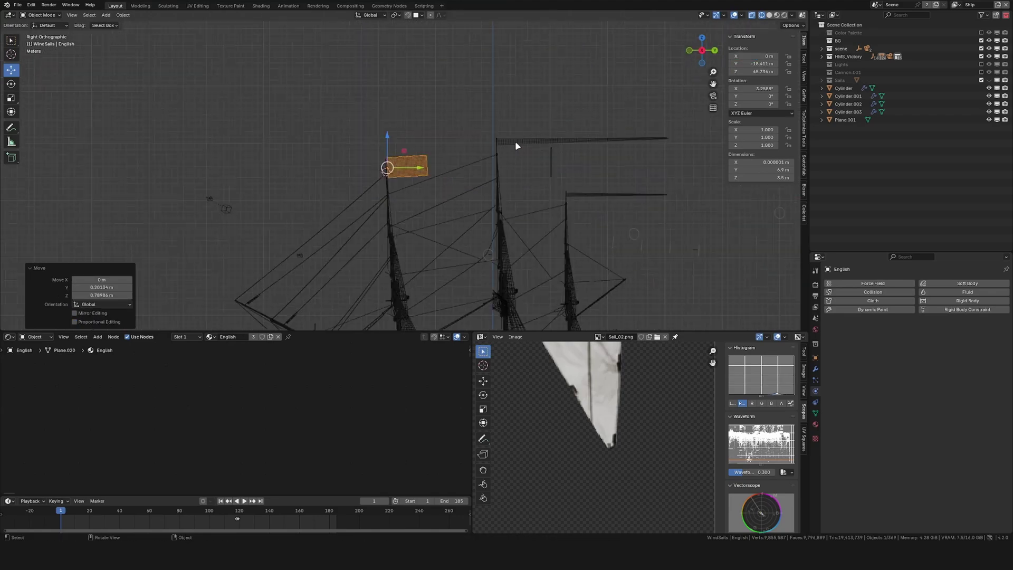
pyautogui.press('s')
pyautogui.click(426, 143)
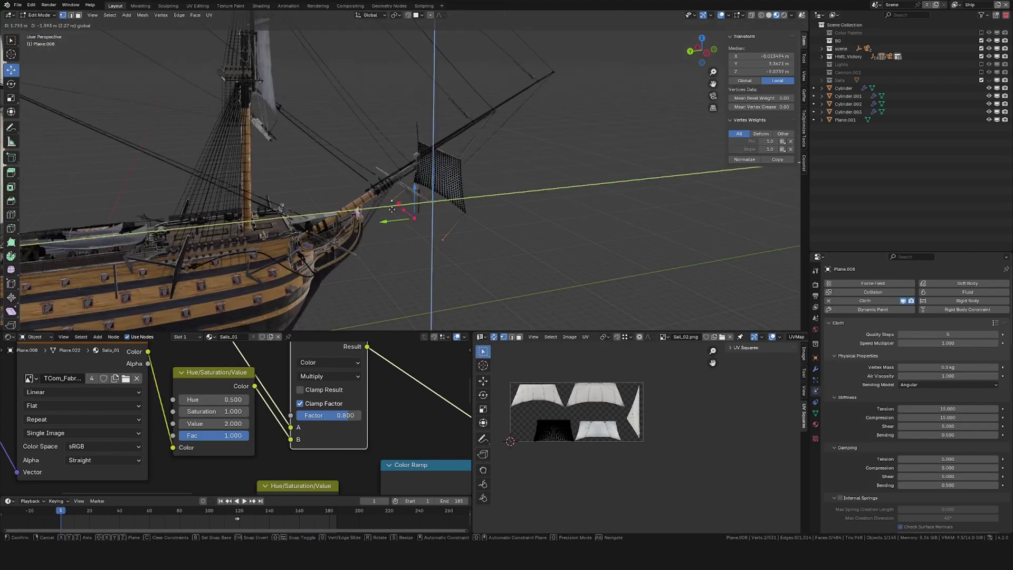
# Play the cloth simulation to check the sail hanging below the bowsprit's outer yard
pyautogui.scroll(6, 319, 201)
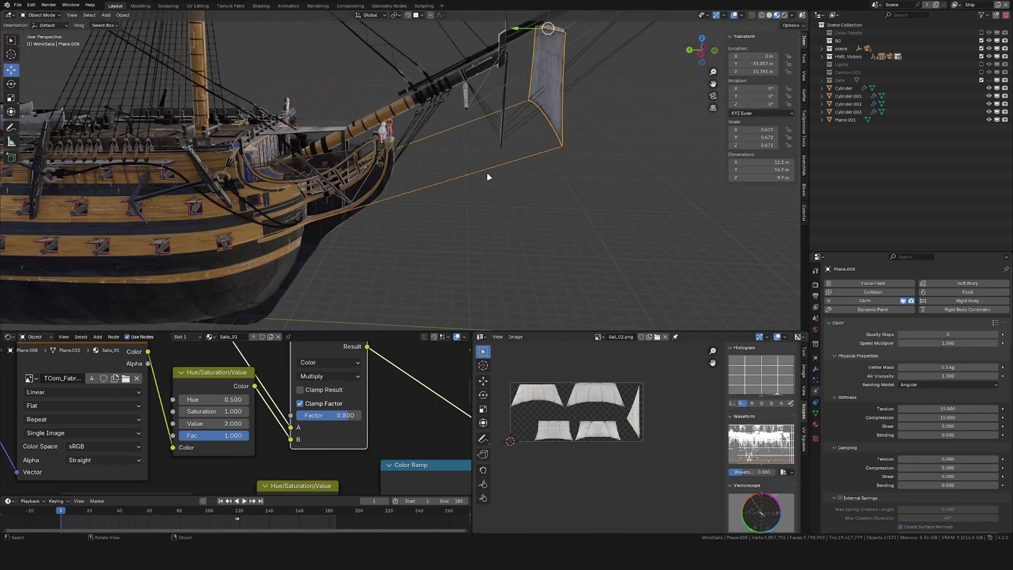
pyautogui.moveTo(487, 172); pyautogui.dragTo(338, 158, button='middle')
pyautogui.press('space')
pyautogui.scroll(3, 396, 148)
# Duplicate the bowsprit sail, move the copy to the inner bowsprit yard and scale it to the yard's width
pyautogui.hotkey('shift', 'd')
pyautogui.rightClick(412, 80)
pyautogui.moveTo(413, 81); pyautogui.dragTo(501, 167)
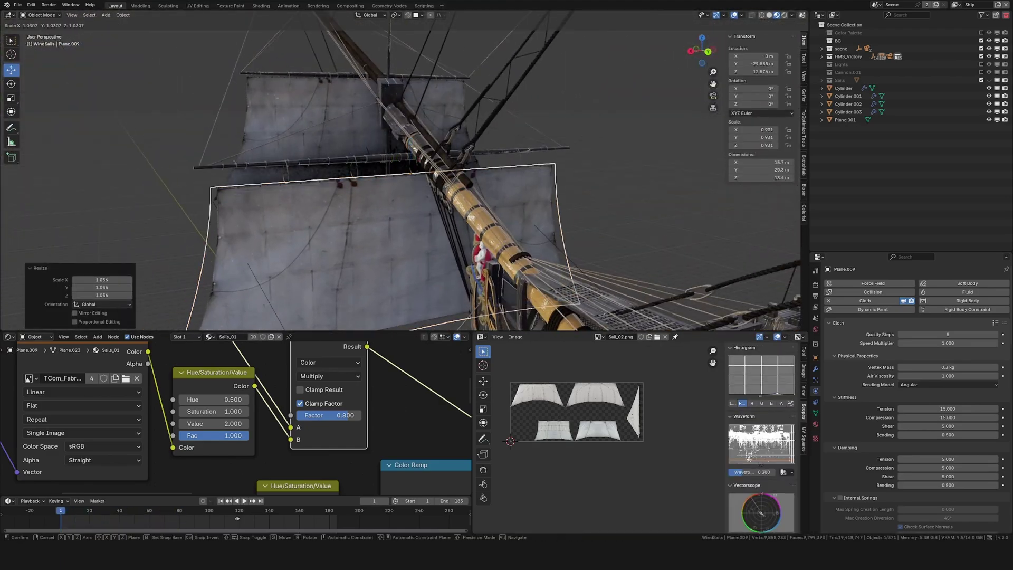
pyautogui.moveTo(415, 115); pyautogui.dragTo(415, 115)
pyautogui.moveTo(414, 115); pyautogui.dragTo(507, 174, button='middle')
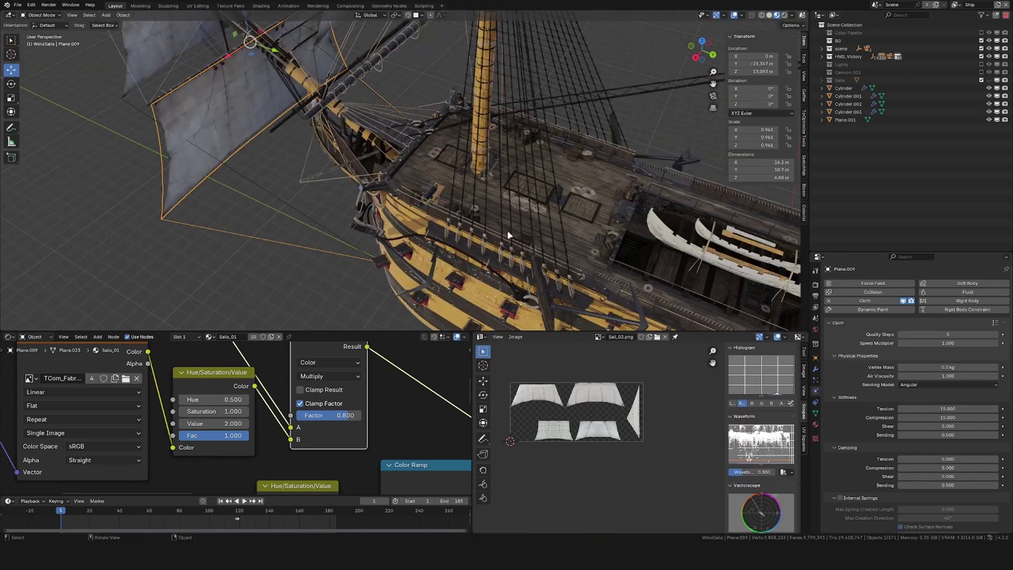
# Check from around the bow how the two bowsprit sails fill with wind in the simulation
pyautogui.moveTo(476, 132); pyautogui.dragTo(562, 178, button='middle')
pyautogui.scroll(-6, 439, 167)
pyautogui.scroll(6, 439, 167)
pyautogui.moveTo(496, 179); pyautogui.dragTo(439, 184, button='middle')
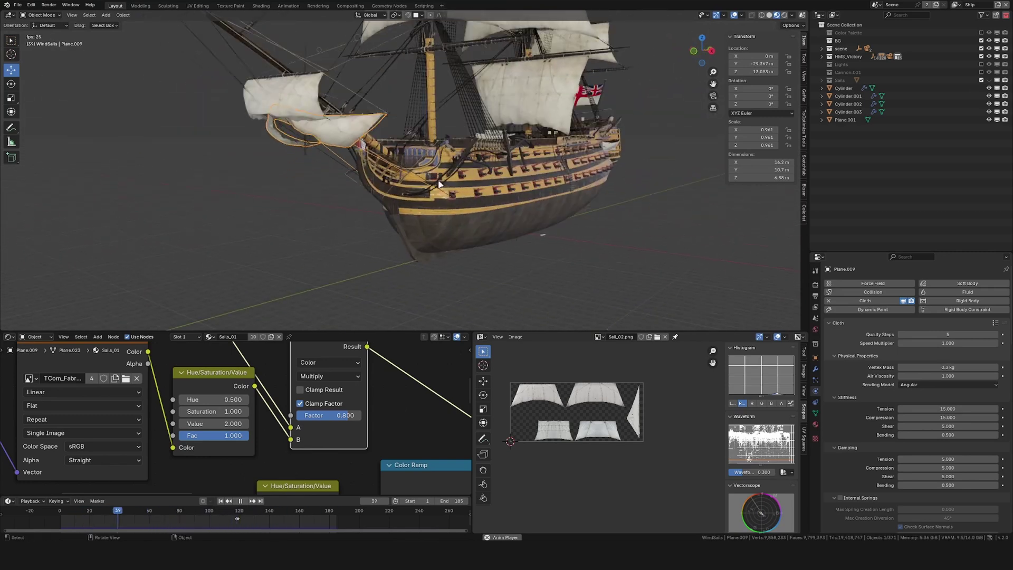
# Add a level 1 Subdivision modifier to both bowsprit sails, moving the first sail's modifier up its stack
pyautogui.click(816, 368)
pyautogui.hotkey('ctrl', '1')
pyautogui.moveTo(1002, 324); pyautogui.dragTo(1002, 296)
pyautogui.click(961, 308)
pyautogui.click(285, 97)
pyautogui.hotkey('ctrl', '1')
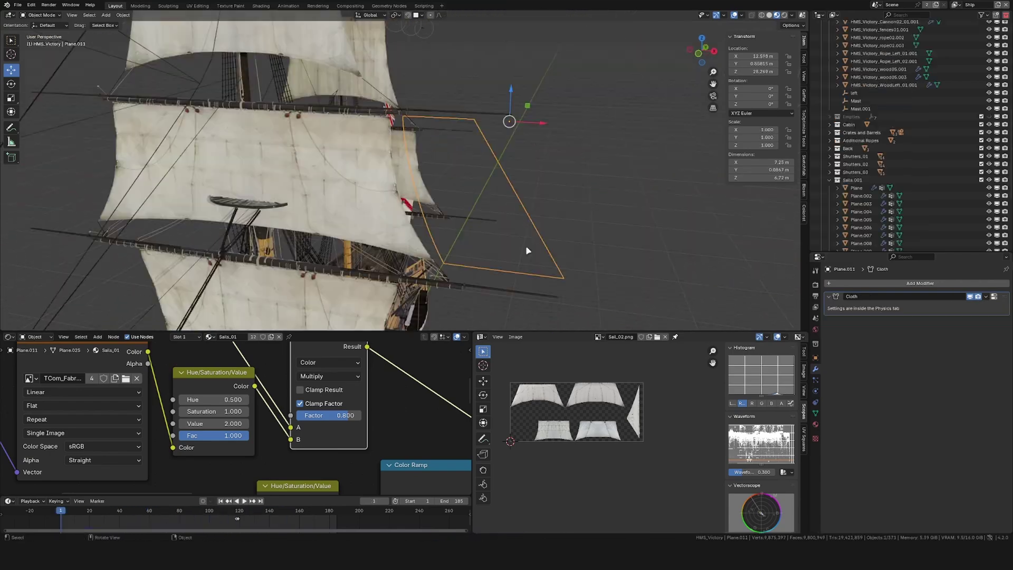
# Unwrap the mesh of the slanted side sail beside the square sails
pyautogui.press('Tab')
pyautogui.moveTo(459, 201); pyautogui.dragTo(553, 268, button='middle')
pyautogui.scroll(2, 554, 267)
pyautogui.scroll(4, 641, 435)
pyautogui.press('u')
pyautogui.click(542, 199)
# Scale the side sail's UVs along X and rotate them over the sail texture
pyautogui.hotkey('ctrl', 'space')
pyautogui.scroll(10, 462, 266)
pyautogui.press('s')
pyautogui.press('x')
pyautogui.click(599, 287)
pyautogui.press('r')
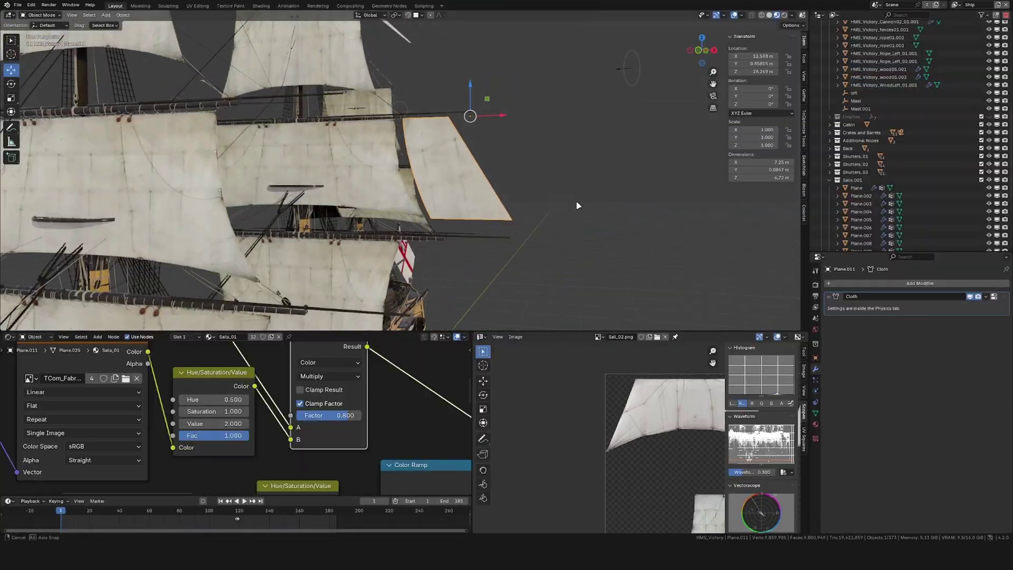
# Project the side sail's UVs again from the front view and check the texture on the sail
pyautogui.press('KP_Decimal')
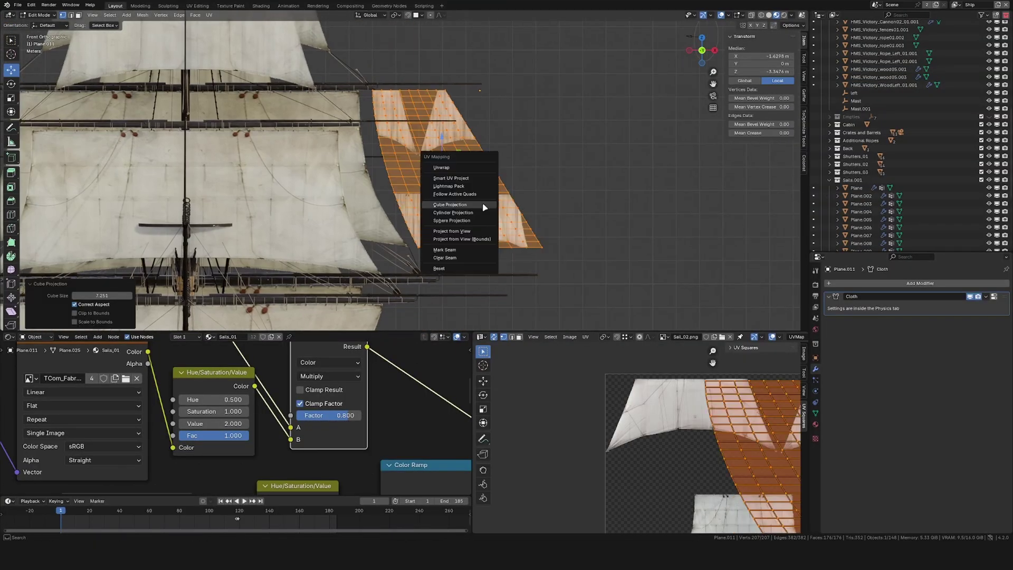
pyautogui.click(452, 220)
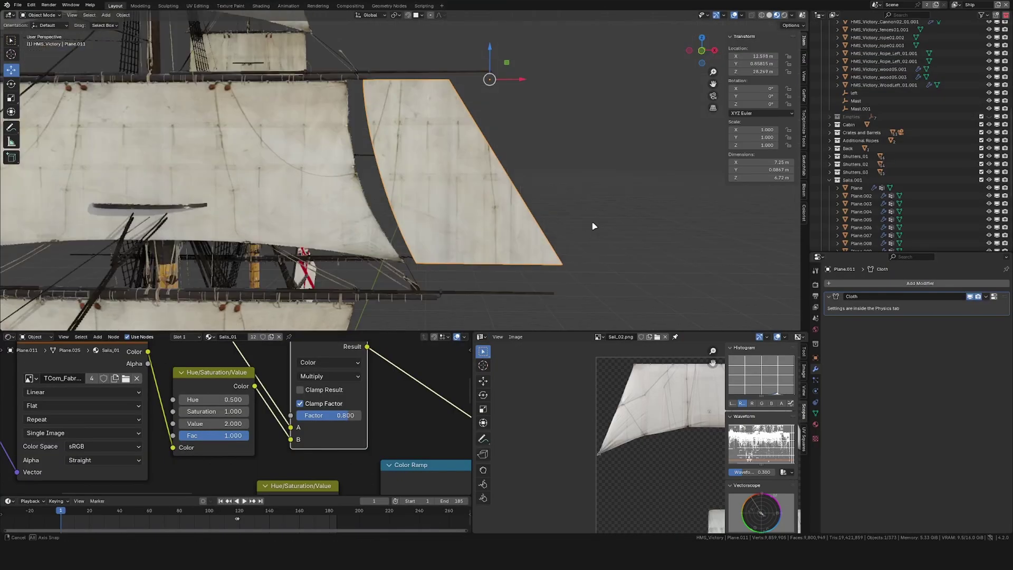
pyautogui.moveTo(595, 226); pyautogui.dragTo(565, 203, button='middle')
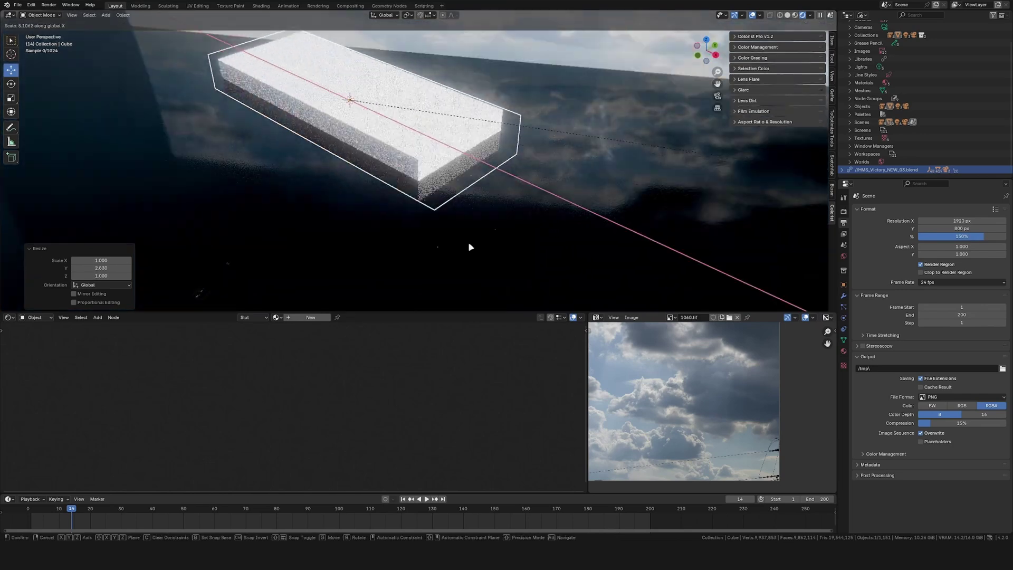
# Flatten the cube over the ocean to about 0.54 of its height and give it a new material
pyautogui.moveTo(467, 242); pyautogui.dragTo(470, 105, button='middle')
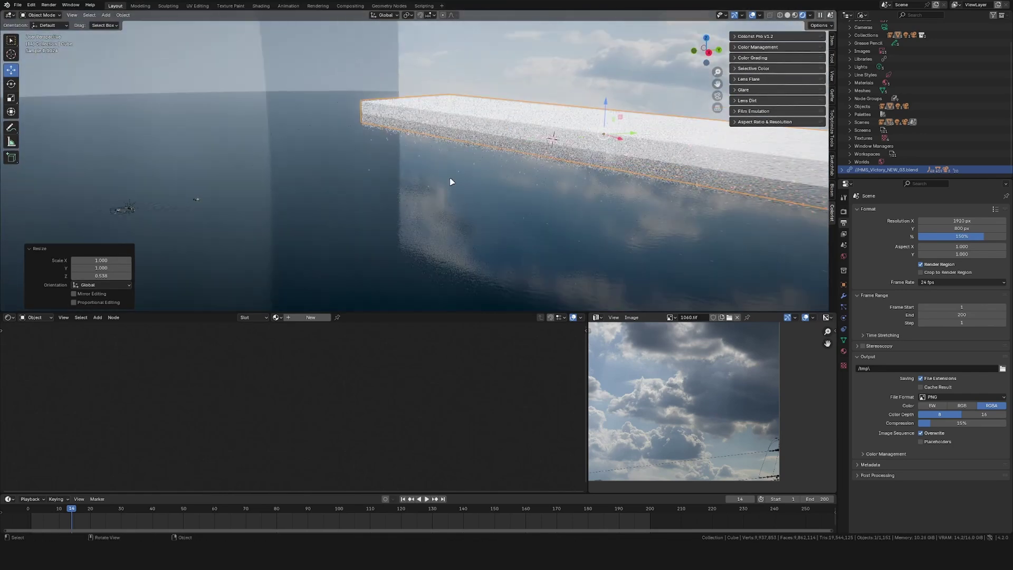
pyautogui.moveTo(451, 182); pyautogui.dragTo(488, 181, button='middle')
pyautogui.click(844, 351)
pyautogui.click(924, 243)
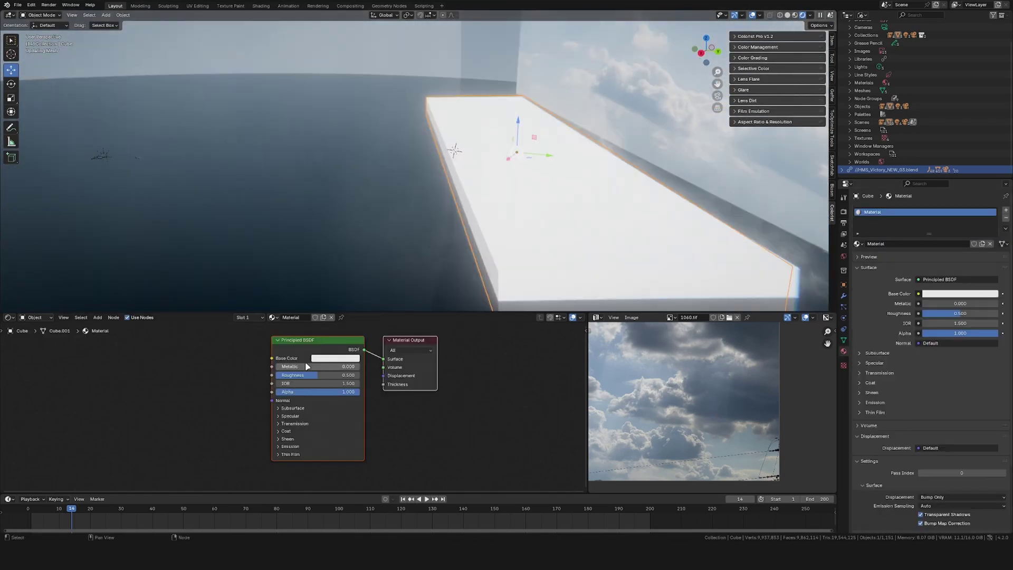
# Replace the cube's Principled BSDF with a Principled Volume node connected to the material output's Volume input
pyautogui.press('x')
pyautogui.hotkey('shift', 'a')
pyautogui.write('volume')
pyautogui.click(374, 366)
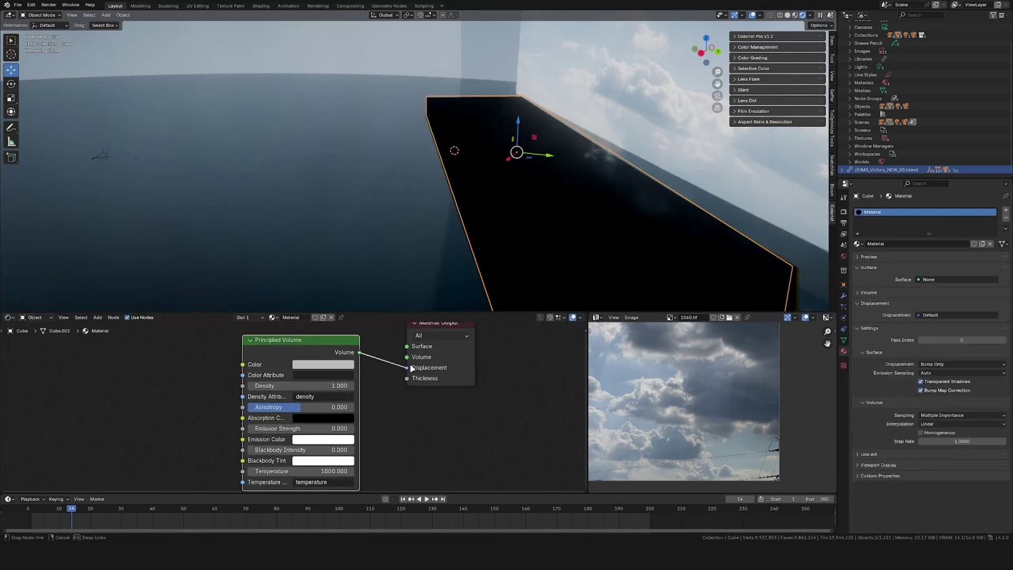
pyautogui.press('Return')
# Apply the cube's scale and set the Principled Volume density to 0.0001
pyautogui.press('KP_0')
pyautogui.hotkey('ctrl', 'a')
pyautogui.click(384, 216)
pyautogui.click(325, 385)
pyautogui.write('.0001')
pyautogui.press('Return')
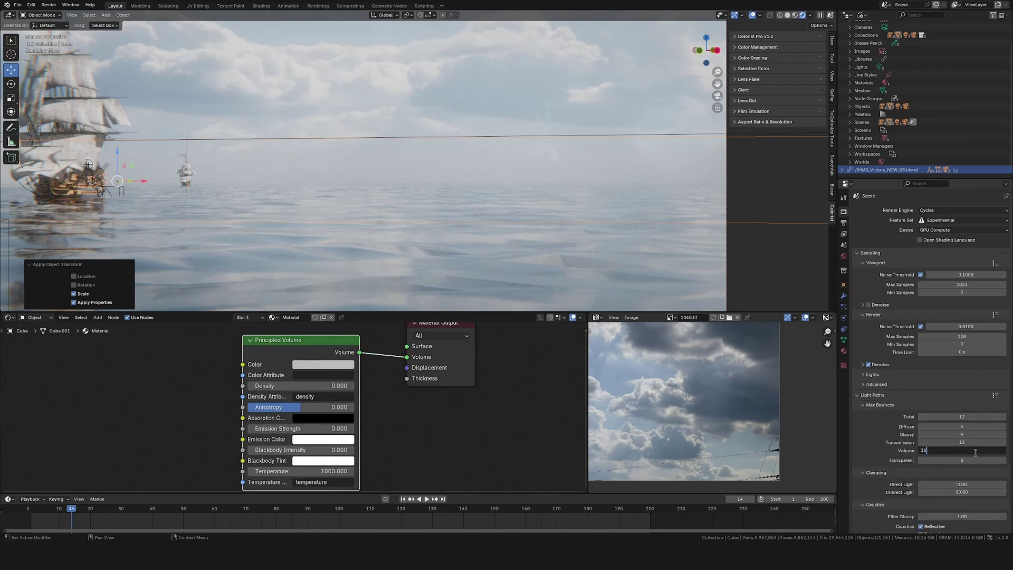
# Set the Cycles maximum volume bounces to 16 and check the haze through the camera
pyautogui.click(976, 453)
pyautogui.write('16')
pyautogui.press('Return')
pyautogui.moveTo(510, 202); pyautogui.dragTo(548, 209, button='middle')
pyautogui.press('KP_0')
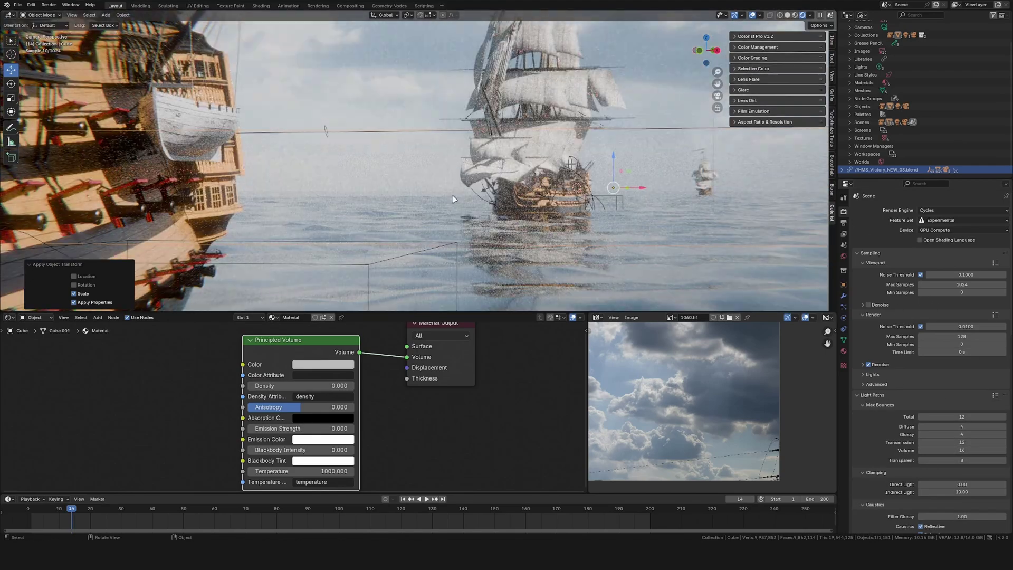
# Switch the outliner to the View Layer display and hide the volume cube to compare the haze
pyautogui.press('h')
pyautogui.click(861, 15)
pyautogui.click(876, 46)
pyautogui.moveTo(680, 145); pyautogui.dragTo(548, 156, button='middle')
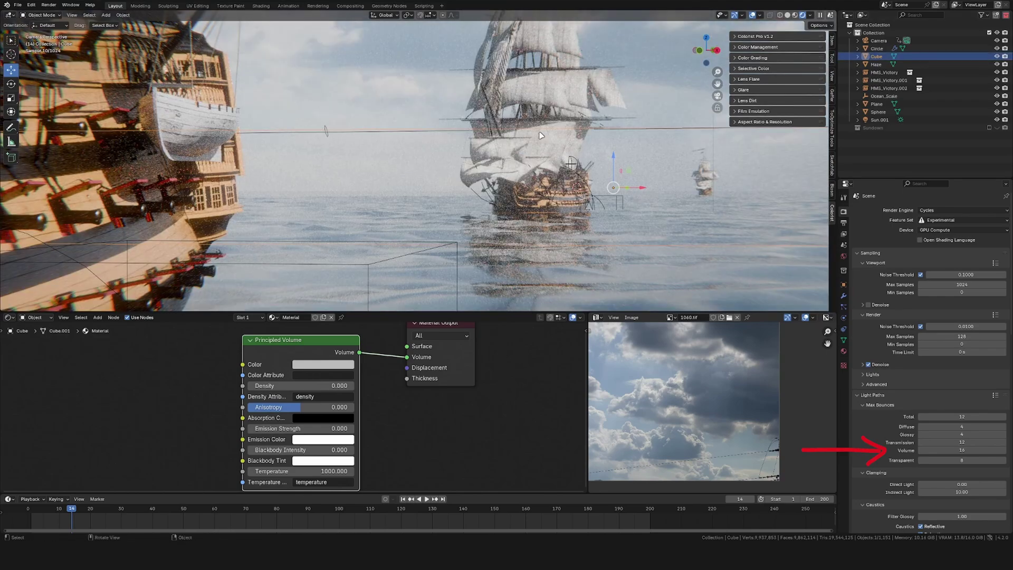
pyautogui.click(996, 56)
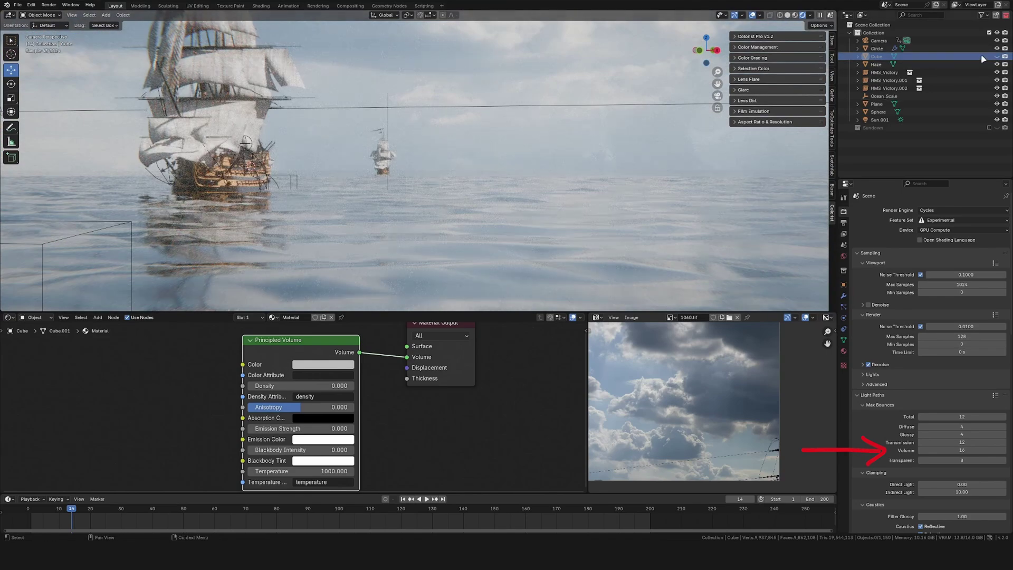
# Reposition the volume cube, stretch it about 3.2 times along its local Y axis and check the haze through the camera
pyautogui.click(491, 172)
pyautogui.moveTo(664, 150); pyautogui.dragTo(528, 222, button='middle')
pyautogui.moveTo(622, 94); pyautogui.dragTo(375, 131)
pyautogui.moveTo(375, 132); pyautogui.dragTo(520, 162, button='middle')
pyautogui.scroll(-5, 521, 161)
pyautogui.press('s')
pyautogui.press('y')
pyautogui.press('y')
pyautogui.click(533, 131)
pyautogui.press('KP_0')
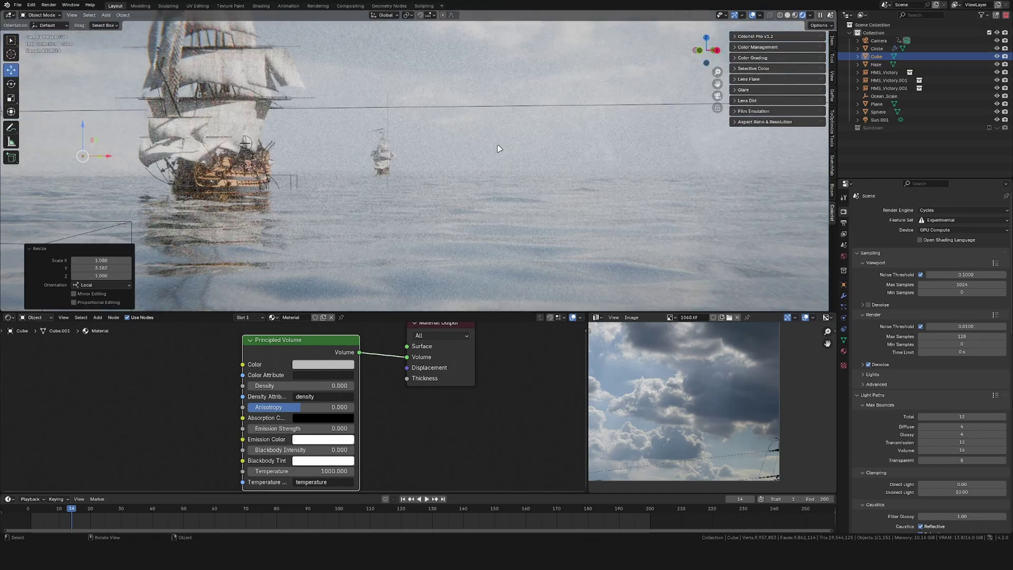
pyautogui.scroll(-3, 415, 159)
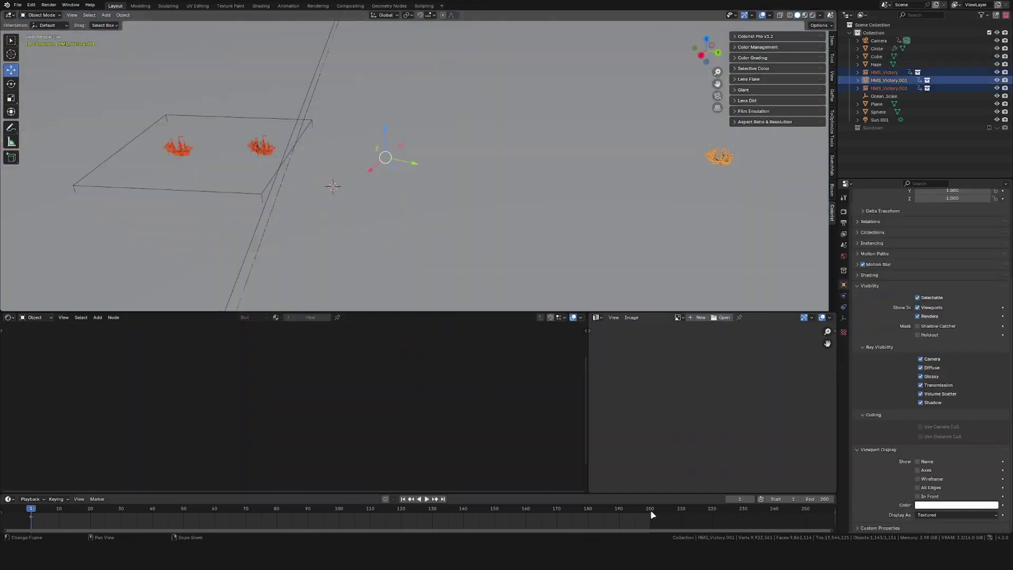
# At frame 200, move the three HMS Victory instances slightly forward and insert a Location keyframe
pyautogui.click(650, 515)
pyautogui.press('KP_7')
pyautogui.hotkey('shift', 'z')
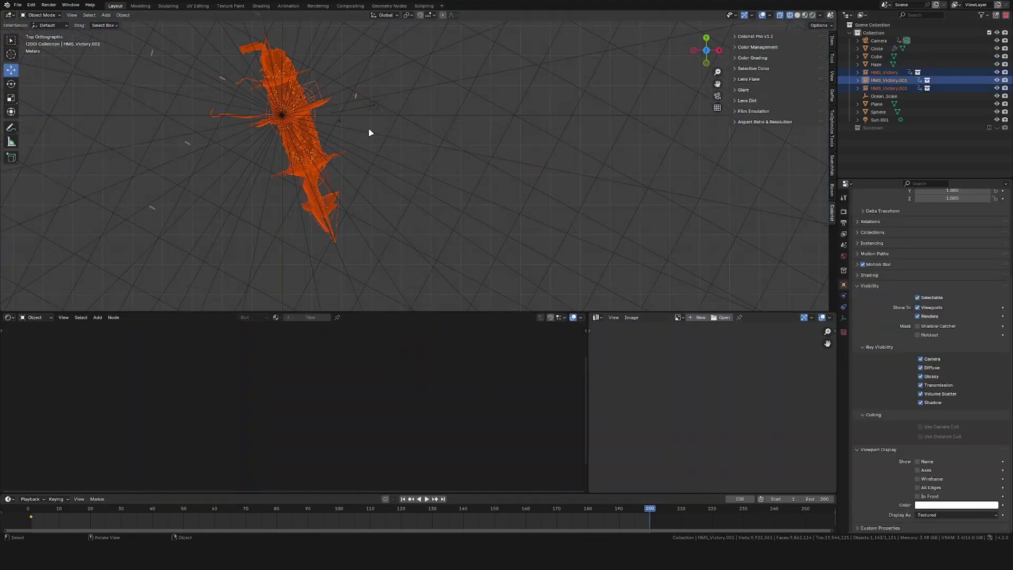
pyautogui.press('g')
pyautogui.click(376, 153)
pyautogui.press('k')
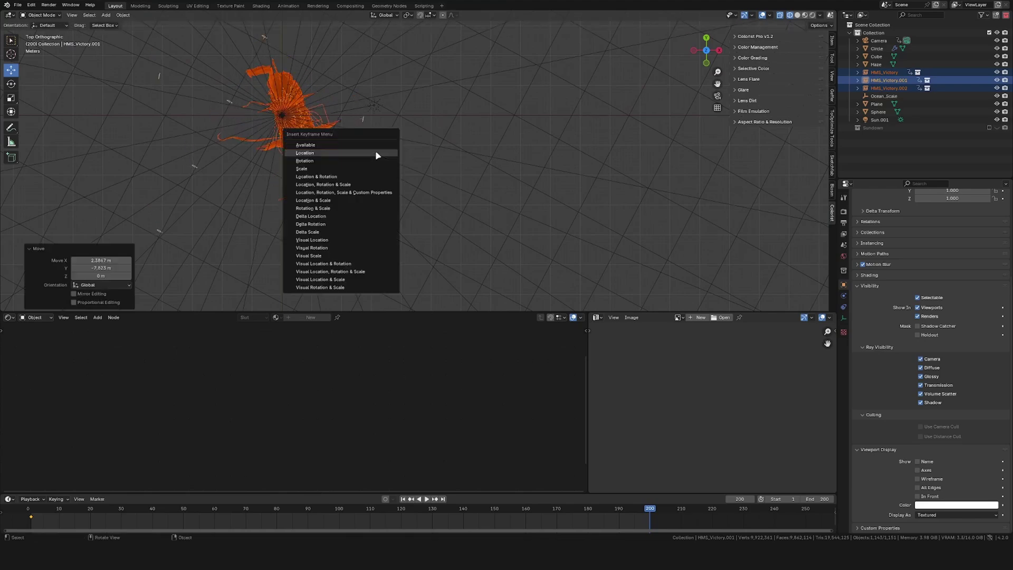
pyautogui.click(376, 153)
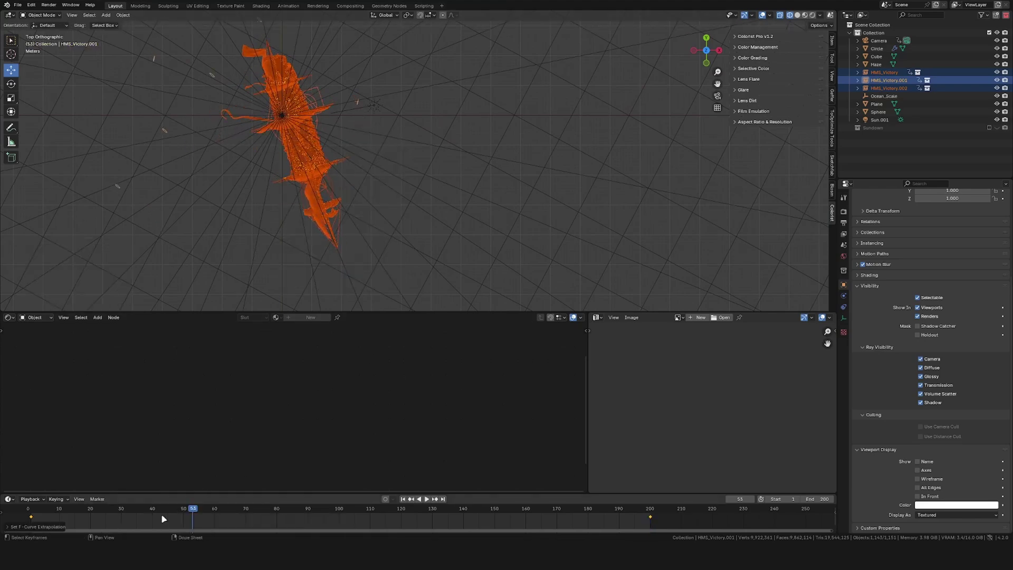
# Play the ship animation through the camera from the first frame
pyautogui.hotkey('alt', 'a')
pyautogui.press('KP_0')
pyautogui.hotkey('shift', 'Left')
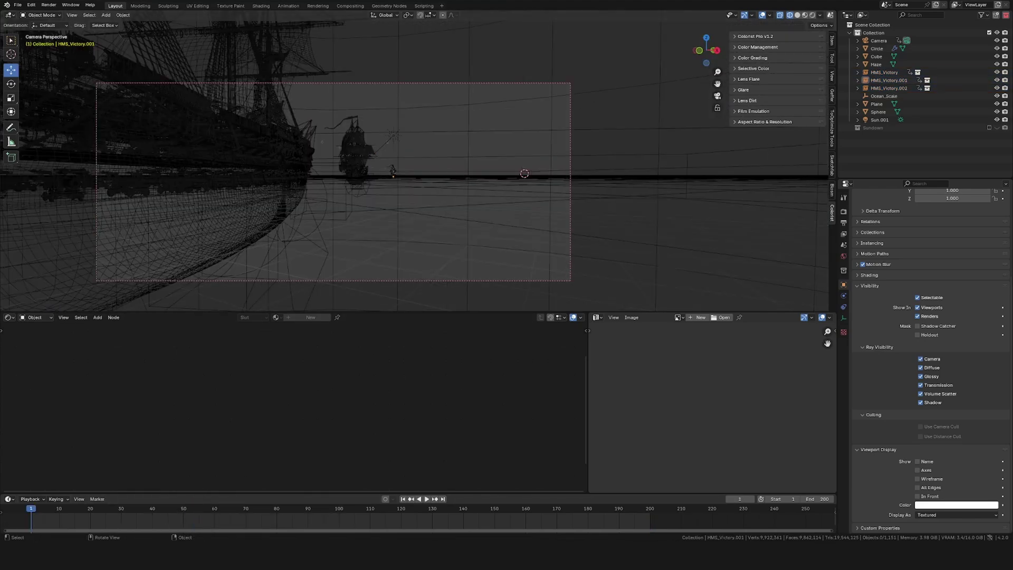
pyautogui.press('space')
pyautogui.hotkey('shift', 'z')
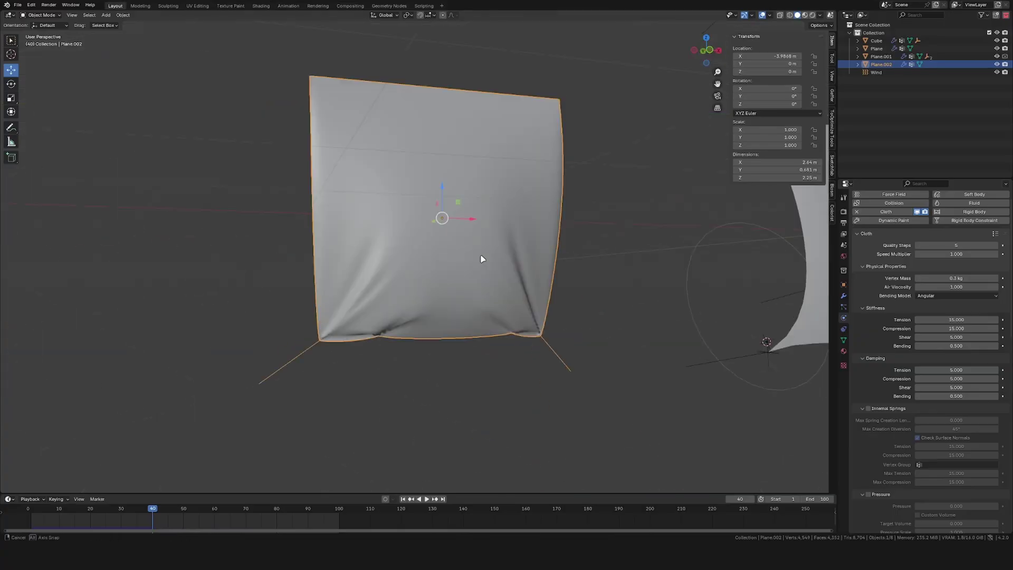
# Select the vertices of the shrinking vertex group to examine the sail's lower corners
pyautogui.press('Tab')
pyautogui.click(843, 340)
pyautogui.click(950, 286)
pyautogui.moveTo(625, 321); pyautogui.dragTo(607, 321, button='middle')
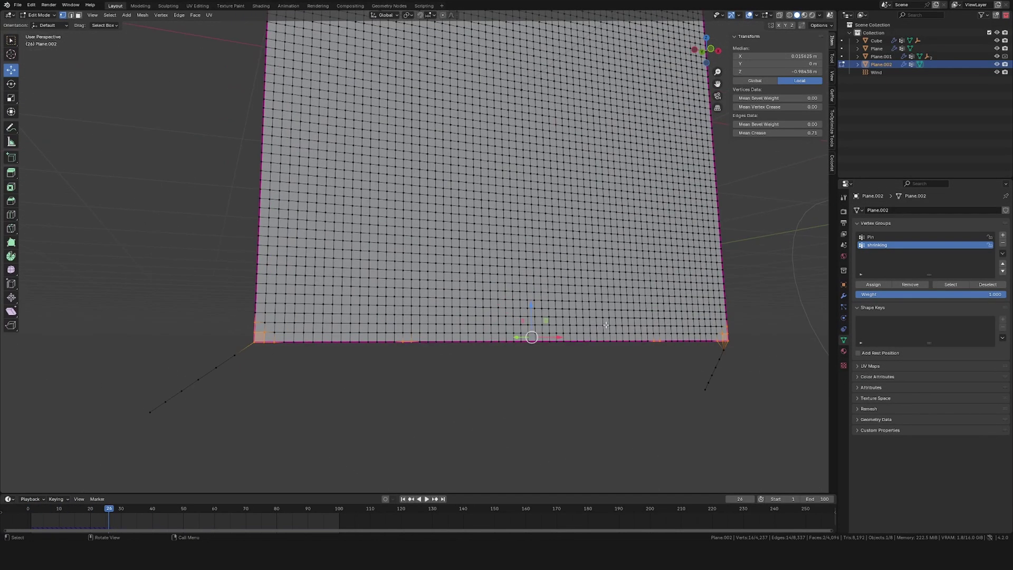
# Review the shrinking group in the cloth's Property Weights and replay the sail simulation from the first frame
pyautogui.press('Tab')
pyautogui.click(843, 318)
pyautogui.scroll(-5, 940, 373)
pyautogui.scroll(-10, 940, 377)
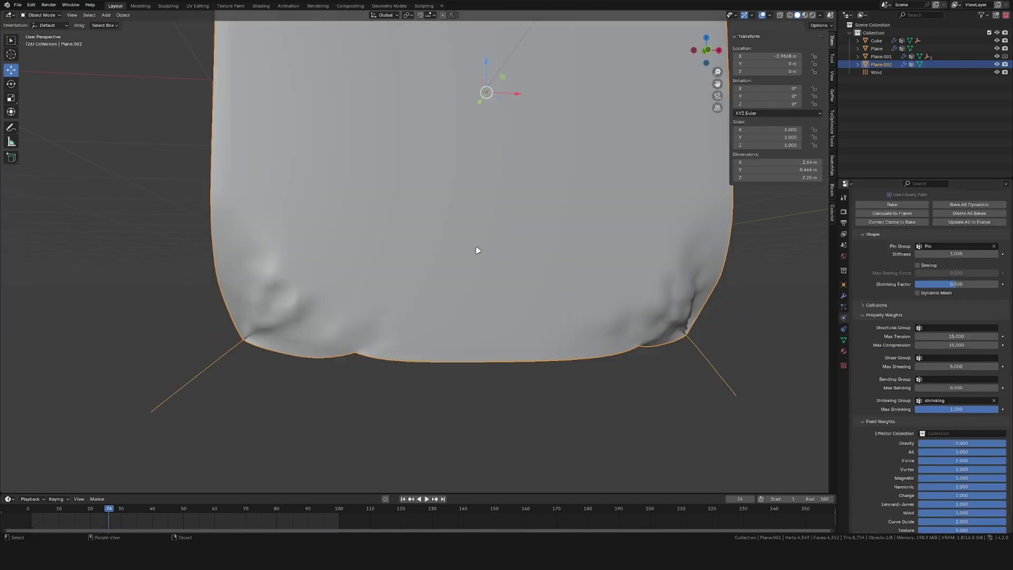
pyautogui.scroll(-1, 485, 237)
pyautogui.hotkey('shift', 'Left')
pyautogui.press('space')
pyautogui.moveTo(526, 243); pyautogui.dragTo(493, 246, button='middle')
pyautogui.scroll(-2, 519, 268)
pyautogui.press('space')
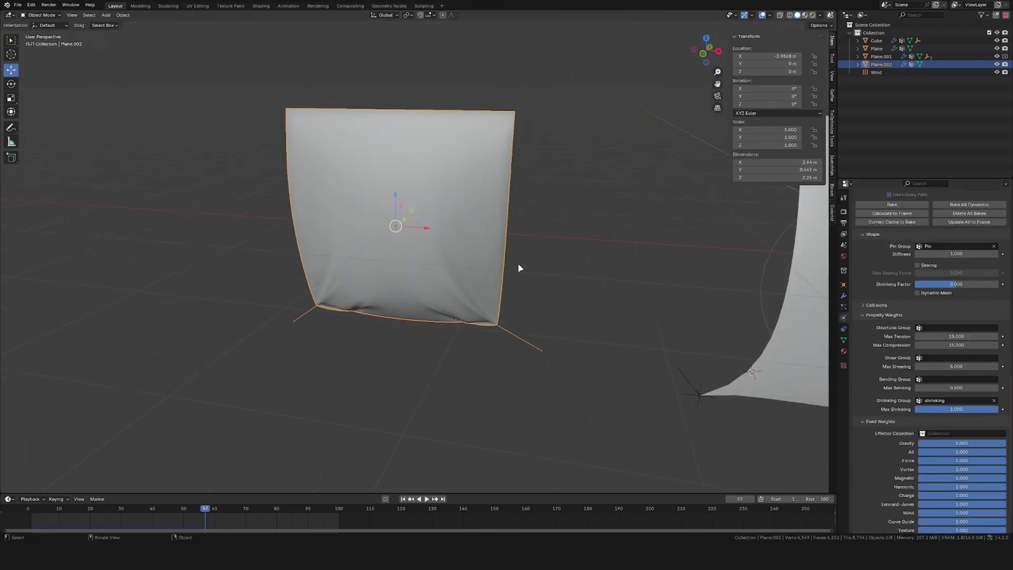
# Enable cloth pressure on the sail and try values of 0.3 and 10, replaying the simulation to check its bulge
pyautogui.scroll(12, 939, 332)
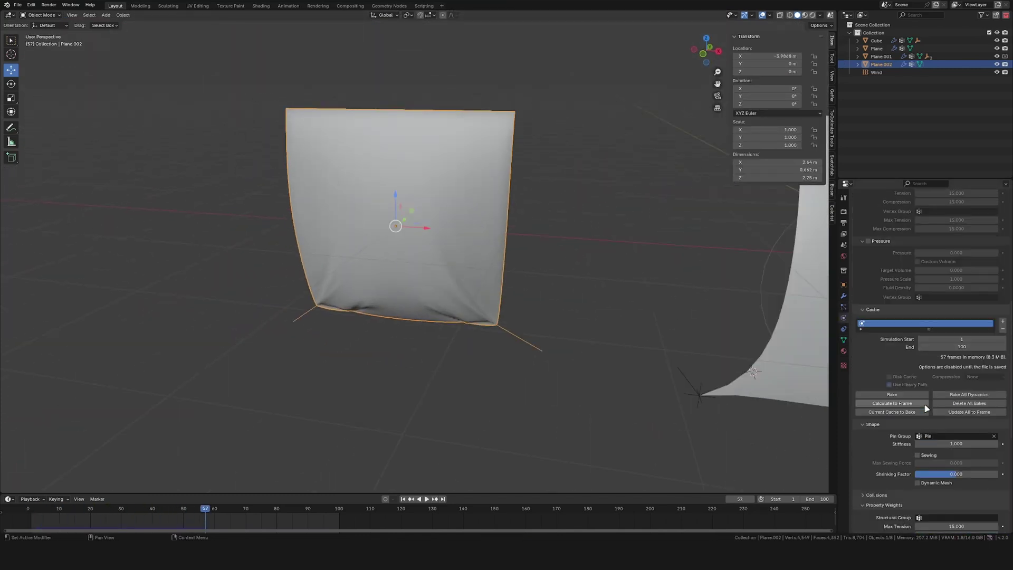
pyautogui.click(972, 364)
pyautogui.write('0.3')
pyautogui.press('Return')
pyautogui.hotkey('shift', 'Left')
pyautogui.press('space')
pyautogui.moveTo(498, 253); pyautogui.dragTo(396, 270, button='middle')
pyautogui.press('space')
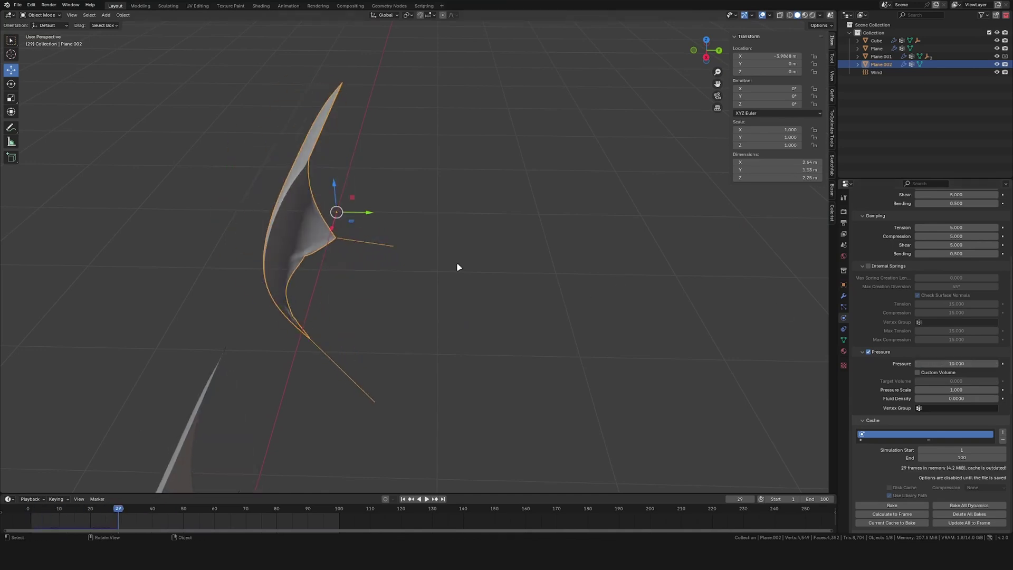
pyautogui.press('space')
pyautogui.moveTo(458, 267); pyautogui.dragTo(597, 209, button='middle')
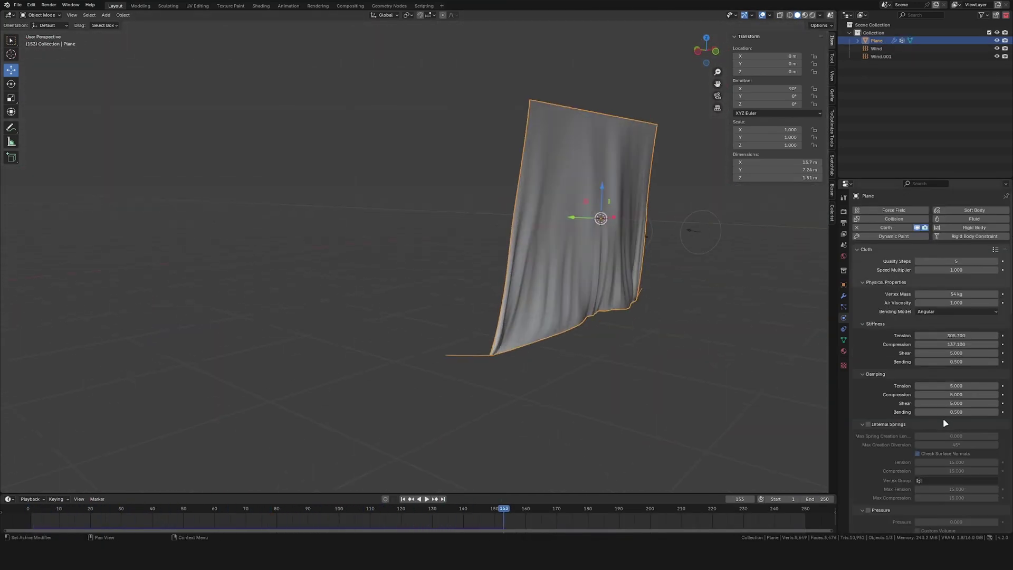
# Set the sail's cloth pressure to 50 and replay the simulation
pyautogui.scroll(-3, 907, 425)
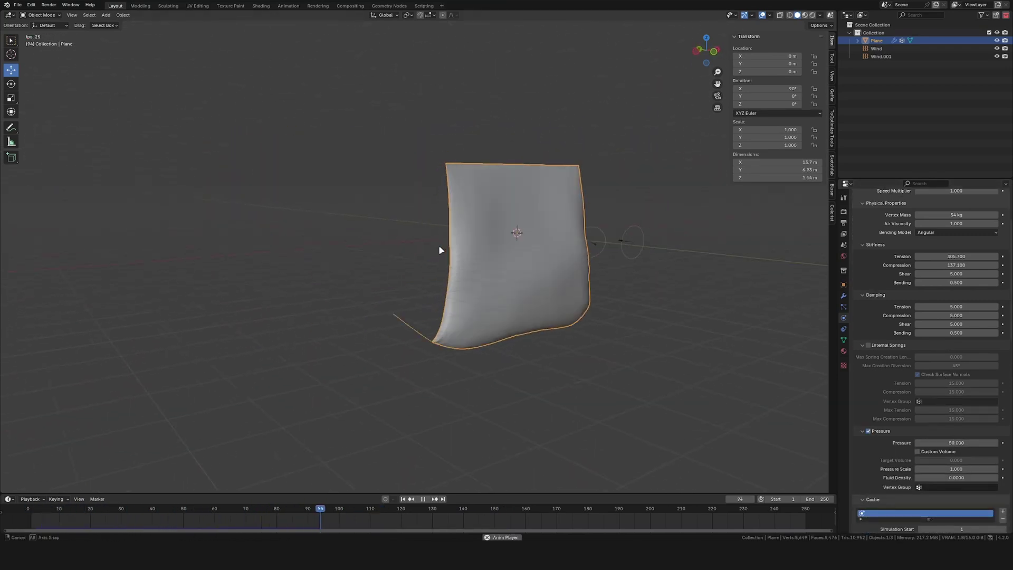
pyautogui.scroll(3, 939, 293)
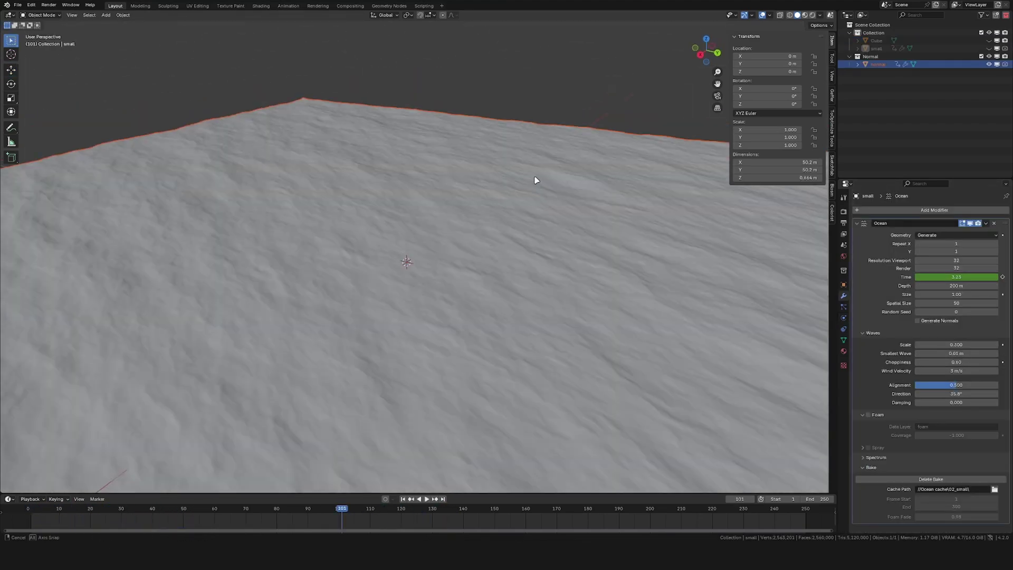
# Duplicate the normal ocean object in place and rename the copy normal2
pyautogui.scroll(-8, 543, 179)
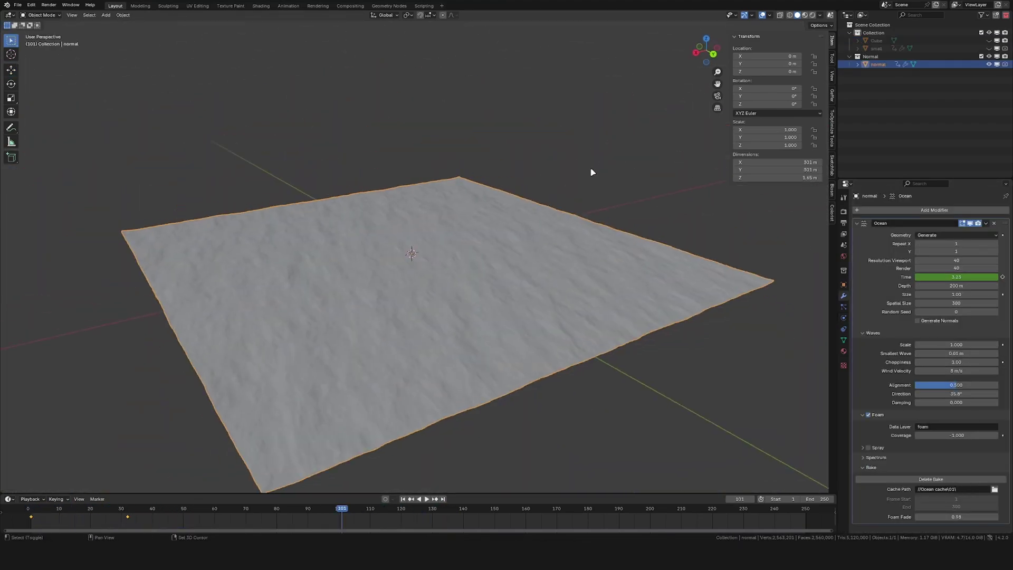
pyautogui.hotkey('shift', 'd')
pyautogui.press('Escape')
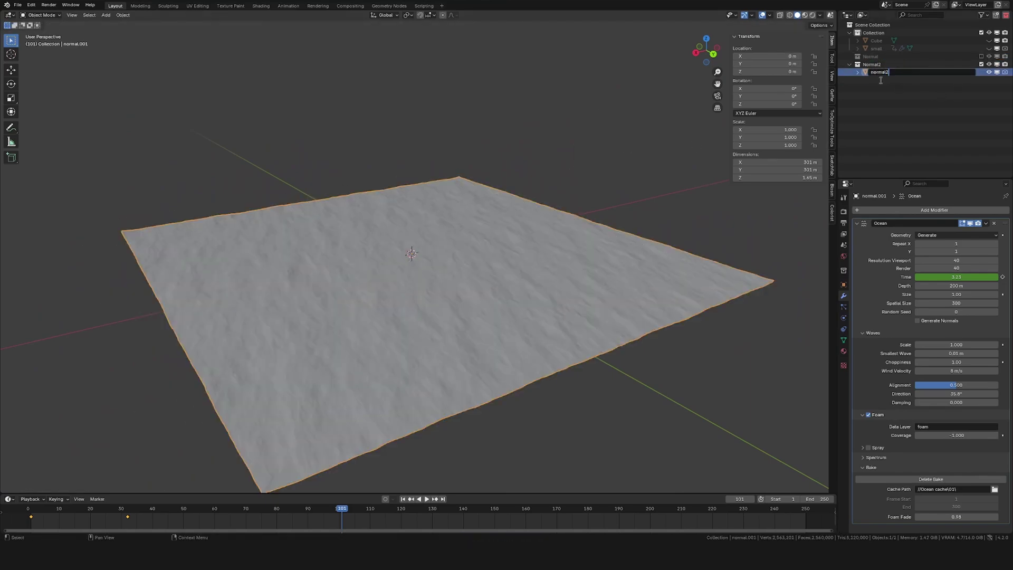
pyautogui.write('normal2')
pyautogui.press('Return')
pyautogui.moveTo(528, 232)
pyautogui.mouseDown(button='middle')
pyautogui.moveTo(472, 231)
pyautogui.moveTo(533, 234)
pyautogui.mouseUp(button='middle')
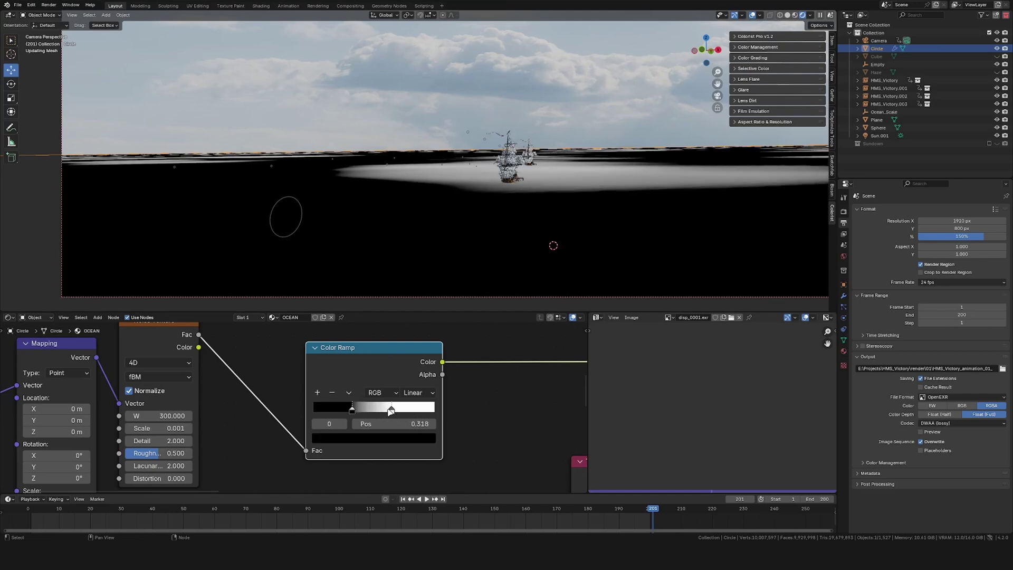
# Bring the white stop of the ocean noise mask's Color Ramp slightly closer to the black stop
pyautogui.moveTo(391, 410); pyautogui.dragTo(383, 411)
pyautogui.moveTo(520, 170); pyautogui.dragTo(523, 199, button='middle')
pyautogui.scroll(-5, 522, 199)
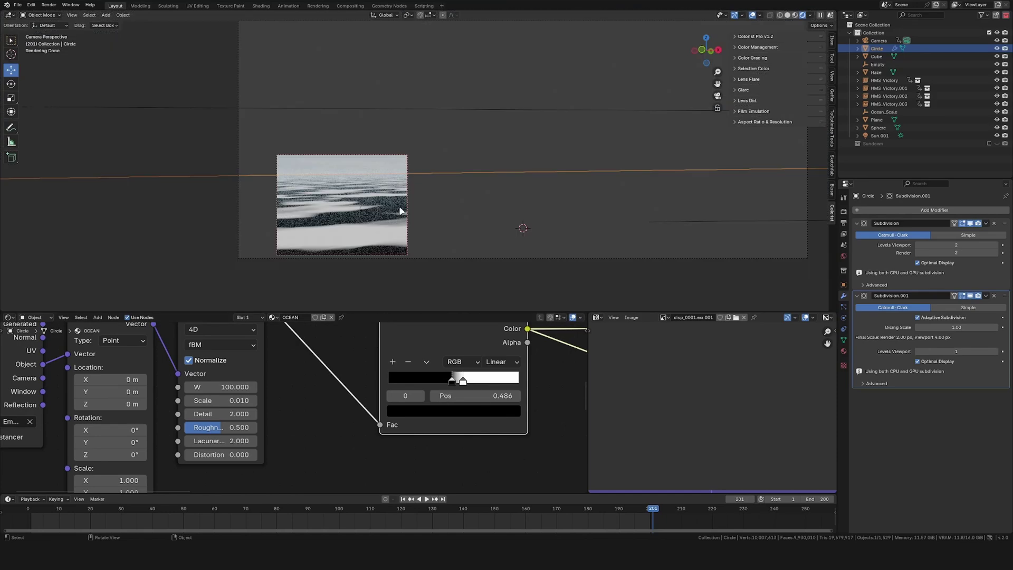
# Preview the Mix node that blends the ocean's displacement textures and isolate the ocean surface in local view
pyautogui.scroll(-5, 479, 408)
pyautogui.moveTo(479, 408); pyautogui.dragTo(159, 430, button='middle')
pyautogui.scroll(5, 370, 401)
pyautogui.keyDown('ctrl'); pyautogui.keyDown('shift'); pyautogui.click(411, 387); pyautogui.keyUp('shift'); pyautogui.keyUp('ctrl')
pyautogui.moveTo(156, 477); pyautogui.dragTo(401, 387, button='middle')
pyautogui.scroll(-1, 400, 386)
pyautogui.click(401, 387)
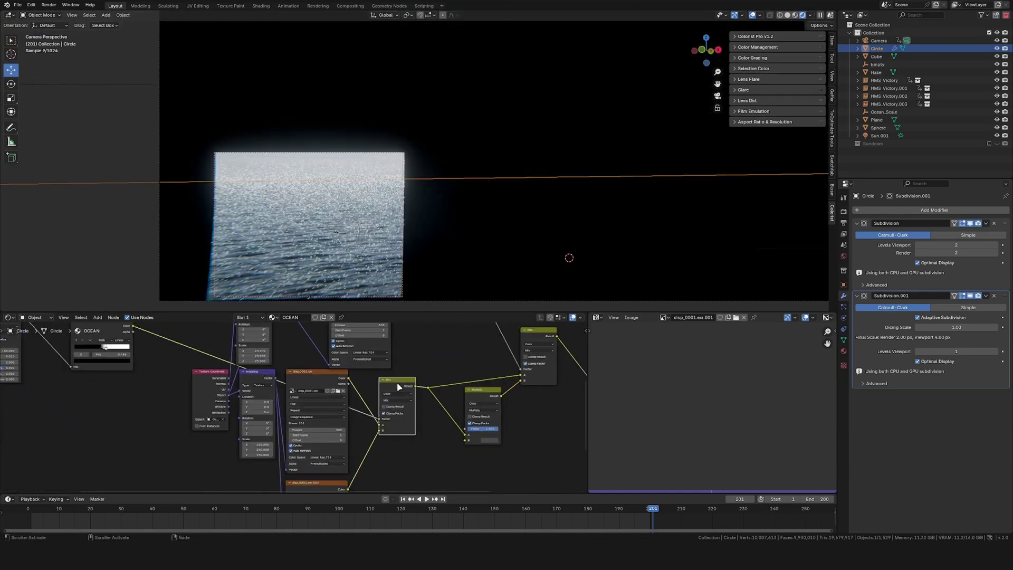
pyautogui.scroll(-4, 419, 176)
pyautogui.press('KP_Divide')
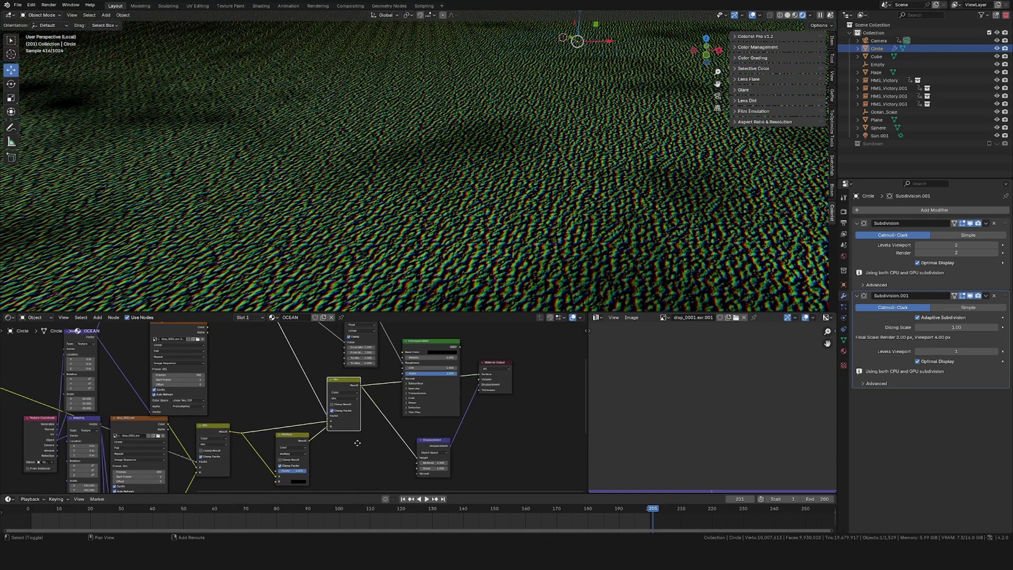
# Set the white stop of the noise mask's Color Ramp to position 0.591 in the OCEAN material
pyautogui.scroll(8, 290, 389)
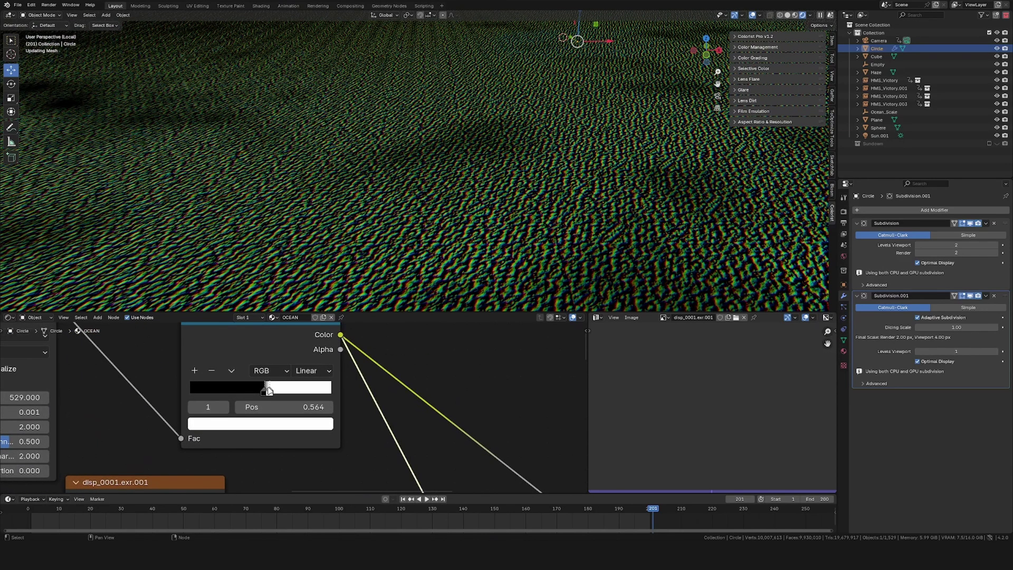
pyautogui.moveTo(269, 391); pyautogui.dragTo(274, 391)
pyautogui.moveTo(273, 391); pyautogui.dragTo(259, 427, button='middle')
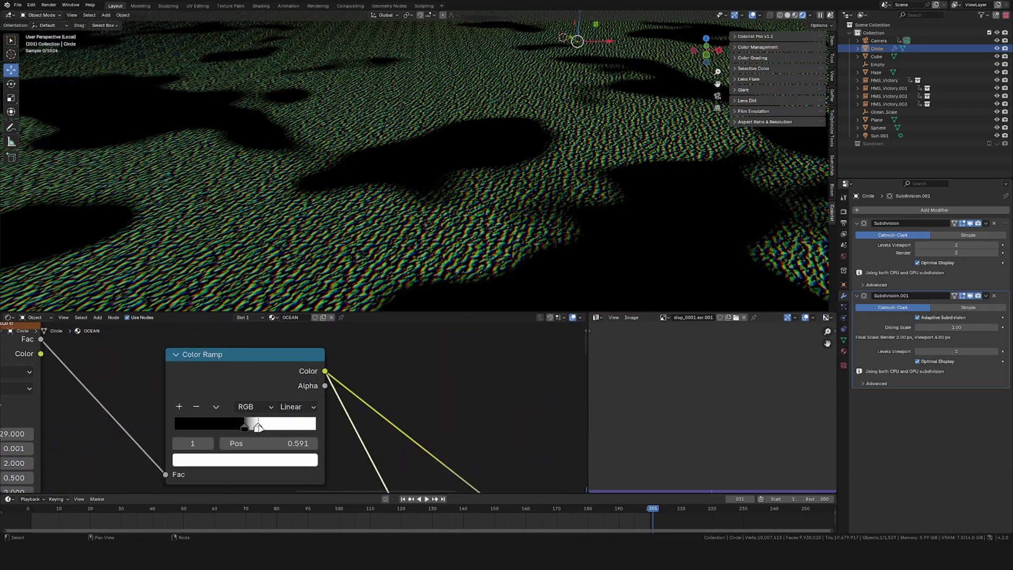
# Adjust the ocean material's nodes downstream of the Color Ramp and return to the scene camera view
pyautogui.scroll(-4, 289, 438)
pyautogui.moveTo(433, 475); pyautogui.dragTo(390, 376, button='middle')
pyautogui.scroll(2, 385, 435)
pyautogui.click(396, 427)
pyautogui.moveTo(472, 363); pyautogui.dragTo(472, 346)
pyautogui.scroll(-7, 543, 393)
pyautogui.moveTo(543, 393); pyautogui.dragTo(397, 412, button='middle')
pyautogui.press('KP_0')
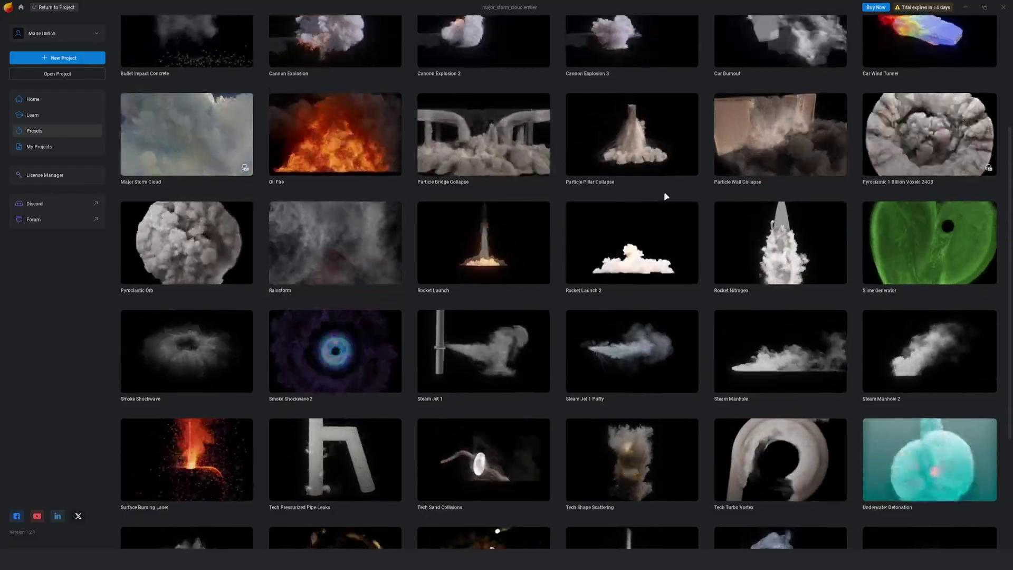
# Switch to EmberGen, browse the smoke presets and open Cannon Explosion 2
pyautogui.scroll(4, 664, 195)
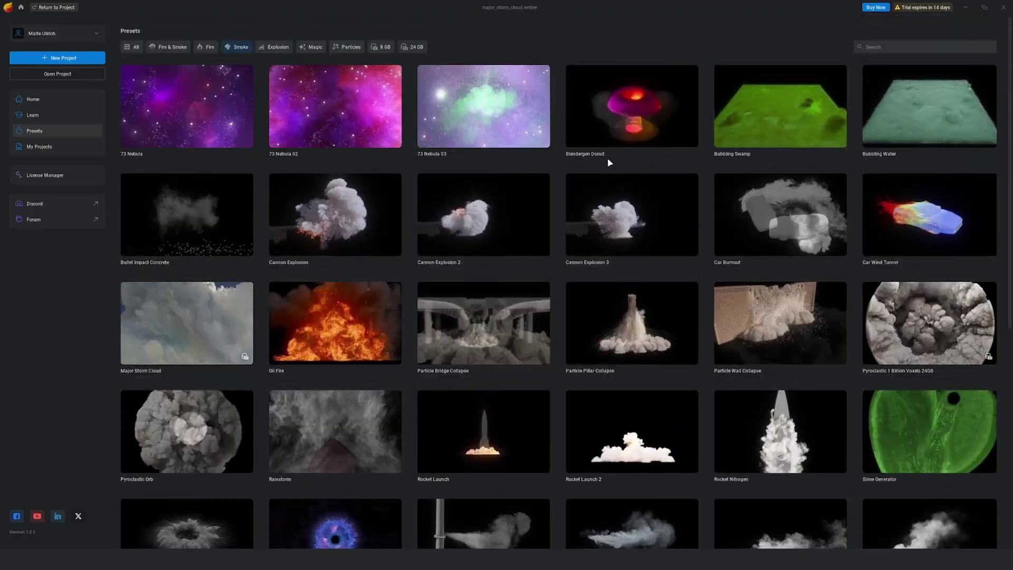
pyautogui.scroll(-2, 607, 163)
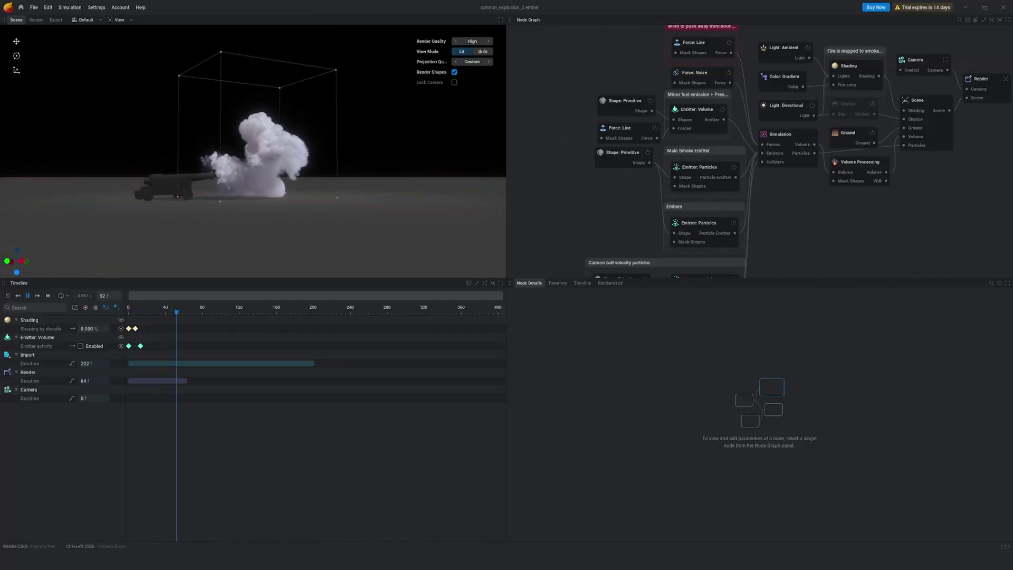
# Extend the simulation domain to a voxel count of 256 × 700 × 320 and restart the cannon smoke simulation
pyautogui.moveTo(280, 137); pyautogui.dragTo(373, 218)
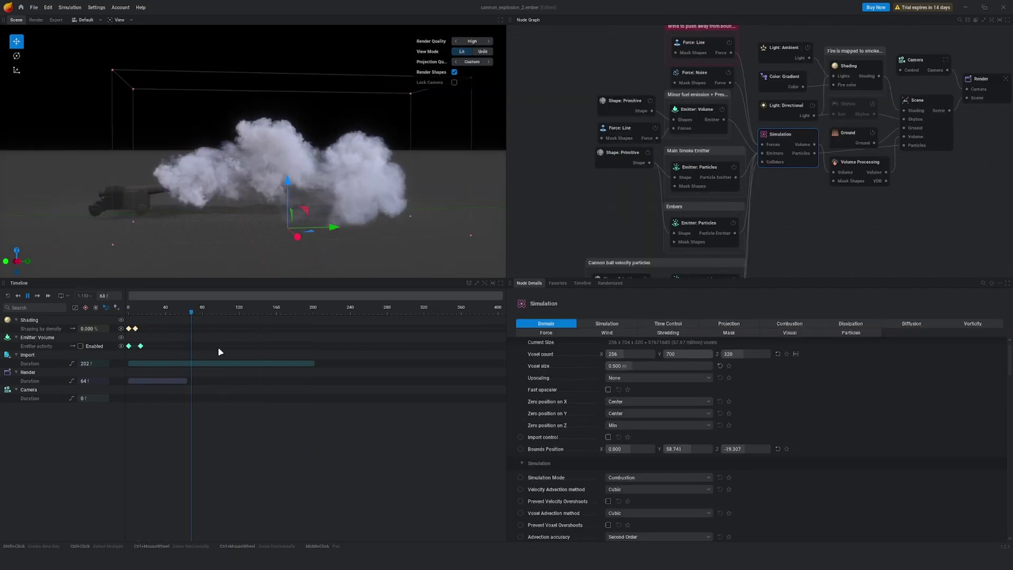
pyautogui.press('r')
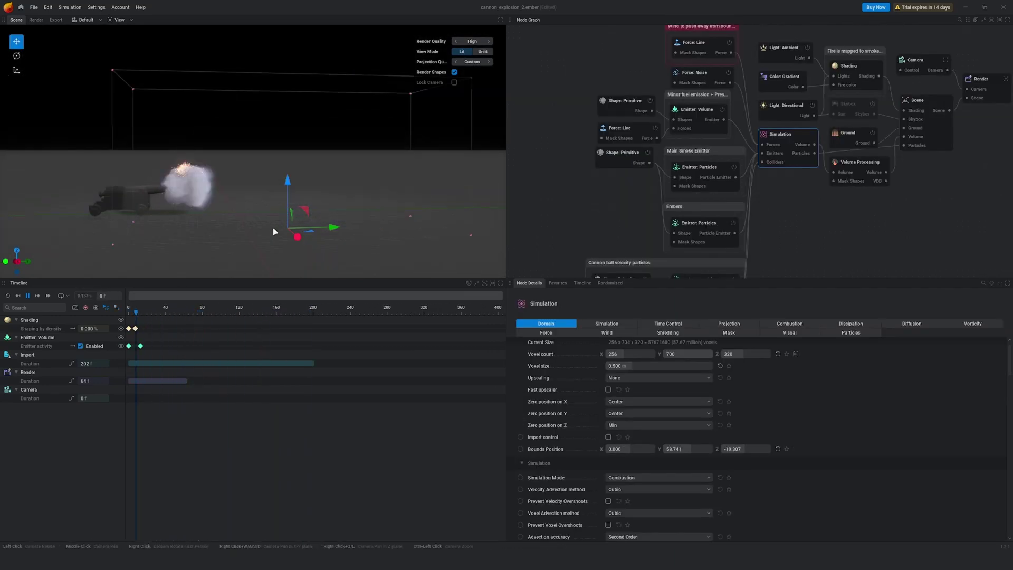
pyautogui.press('space')
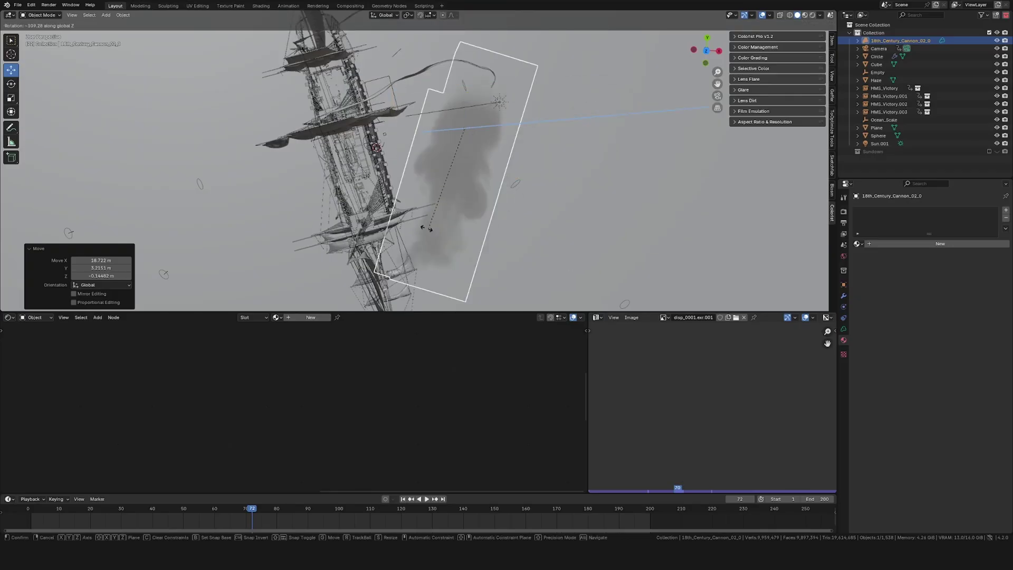
# Switch to Blender and move and rotate the 18th-century cannon smoke volume to line up with the ship's gun side
pyautogui.moveTo(475, 158); pyautogui.dragTo(316, 136, button='middle')
pyautogui.press('Left')
pyautogui.press('g')
pyautogui.click(425, 197)
pyautogui.moveTo(425, 197); pyautogui.dragTo(569, 158, button='middle')
pyautogui.press('r')
pyautogui.click(488, 185)
pyautogui.press('g')
pyautogui.click(479, 128)
# Refine the smoke volume's position at frame 70, view it through the camera and clear the selection
pyautogui.press('Left')
pyautogui.press('Right')
pyautogui.press('g')
pyautogui.click(425, 144)
pyautogui.press('KP_0')
pyautogui.hotkey('alt', 'a')
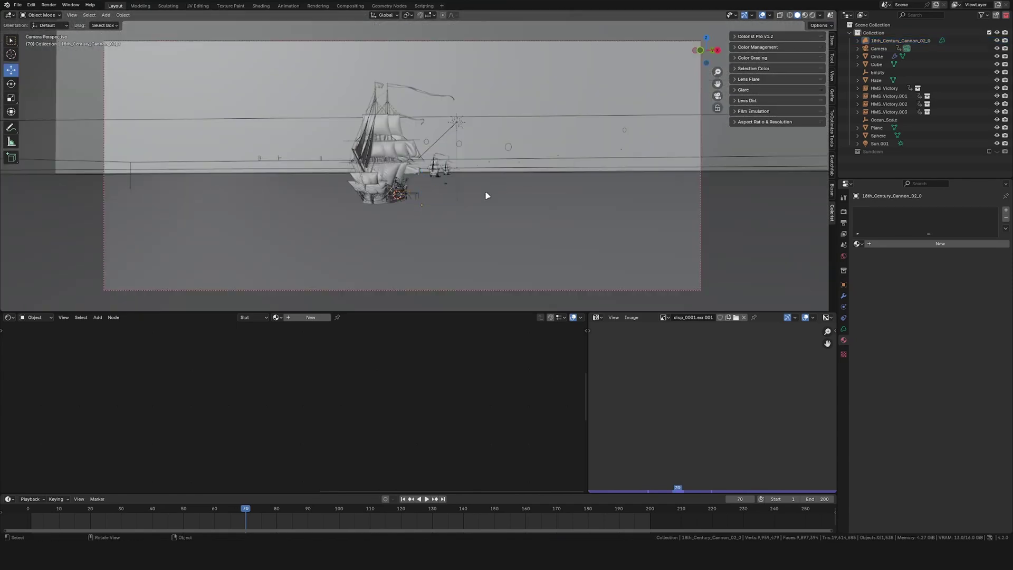
# Play the cannon smoke animation beside the ship through the camera with the overlays hidden
pyautogui.scroll(7, 484, 196)
pyautogui.keyDown('shift'); pyautogui.moveTo(484, 197); pyautogui.dragTo(511, 172, button='middle'); pyautogui.keyUp('shift')
pyautogui.hotkey('shift', 'alt', 'z')
pyautogui.press('space')
pyautogui.press('space')
pyautogui.scroll(-4, 512, 174)
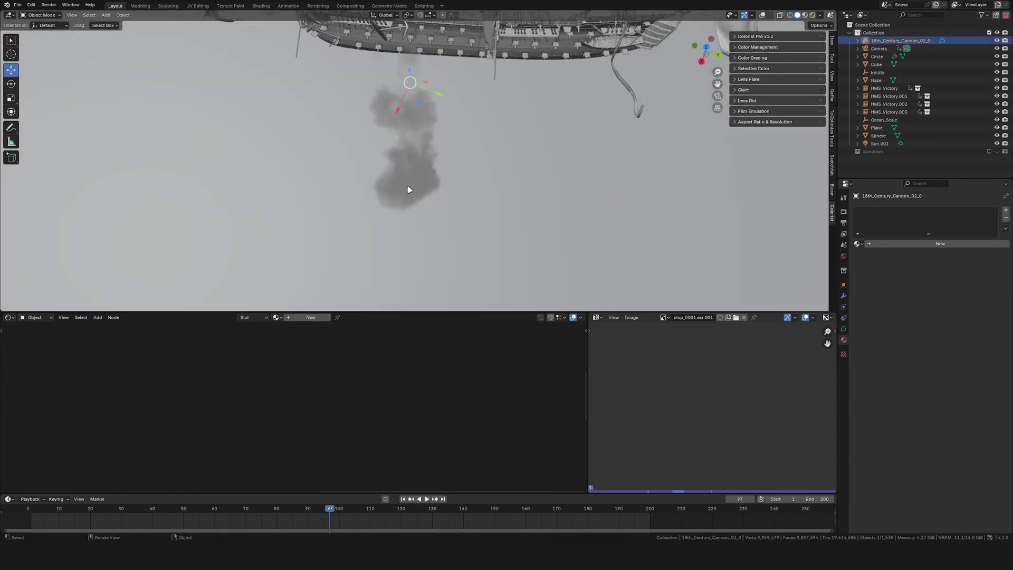
# Duplicate the cannon smoke volume and move the copy about 3.4 m along the hull to another gun port
pyautogui.moveTo(407, 190); pyautogui.dragTo(416, 145, button='middle')
pyautogui.hotkey('shift', 'd')
pyautogui.rightClick(417, 145)
pyautogui.rightClick(416, 145)
pyautogui.moveTo(402, 136); pyautogui.dragTo(470, 140)
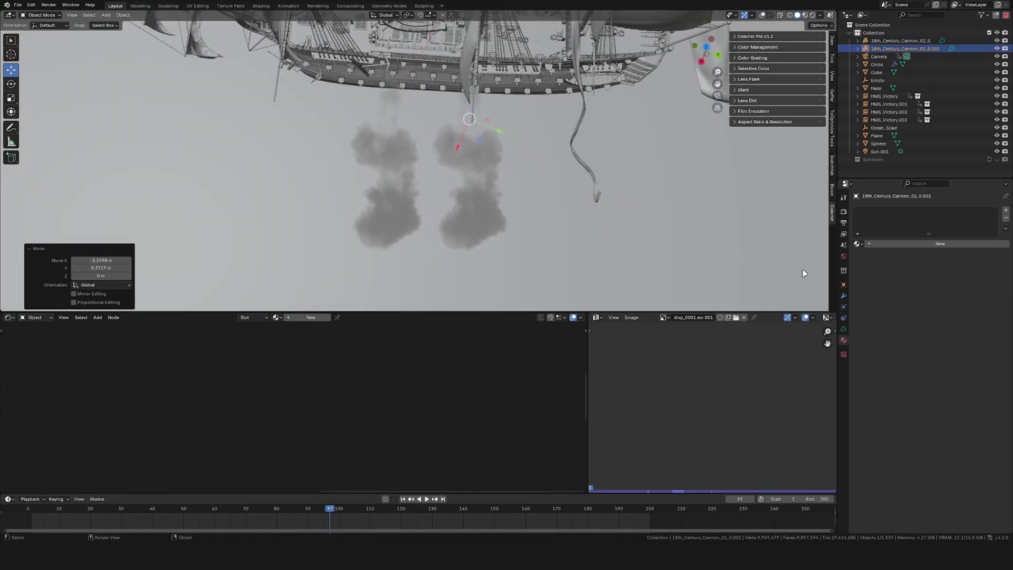
# Set the start frame of the copied smoke volume's sequence to 90
pyautogui.click(844, 329)
pyautogui.click(962, 309)
pyautogui.write('90')
pyautogui.press('Return')
pyautogui.moveTo(504, 193); pyautogui.dragTo(503, 186, button='middle')
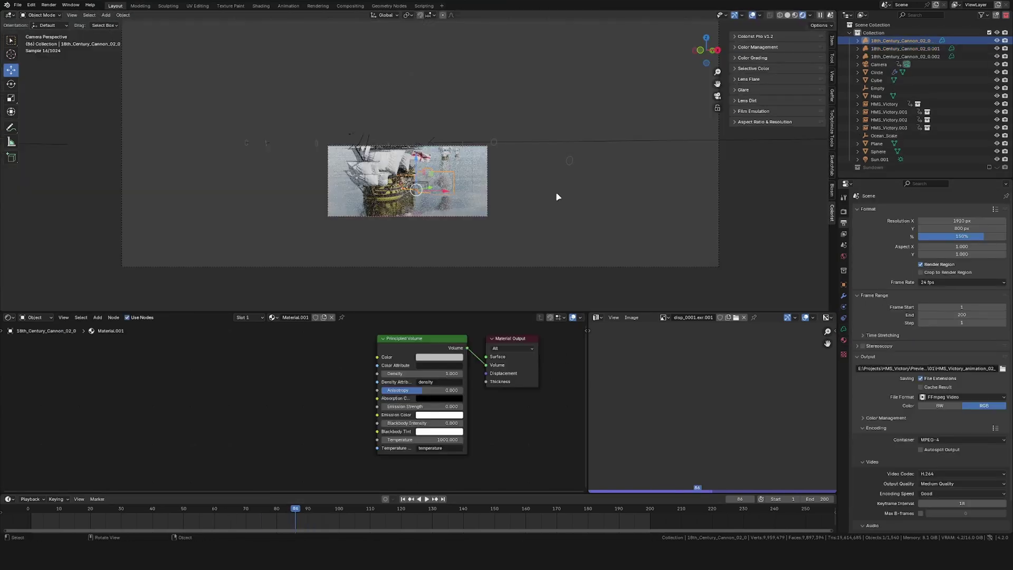
# Enable viewport denoising and set the cannon smoke's Principled Volume color to white
pyautogui.scroll(3, 557, 198)
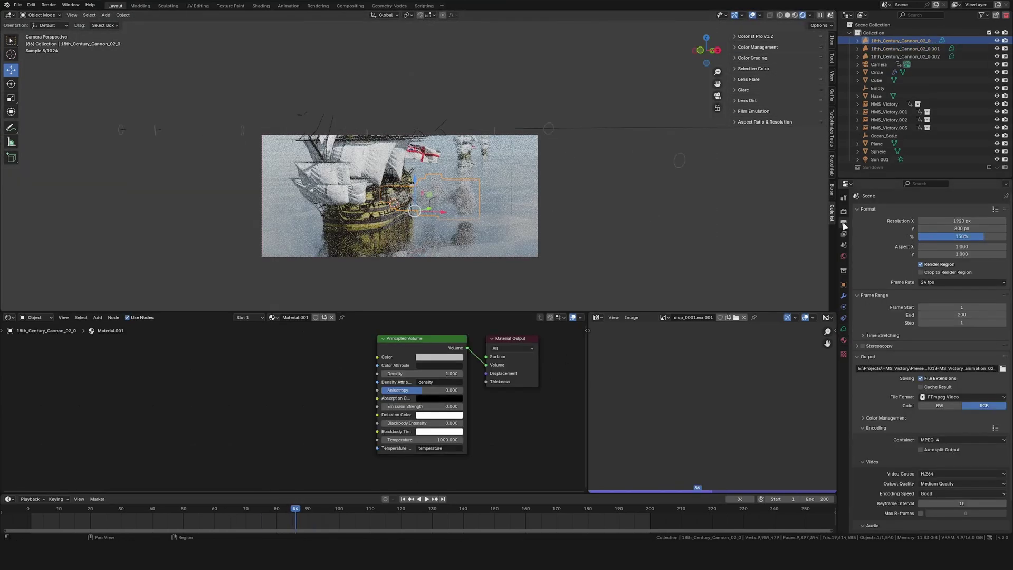
pyautogui.click(844, 211)
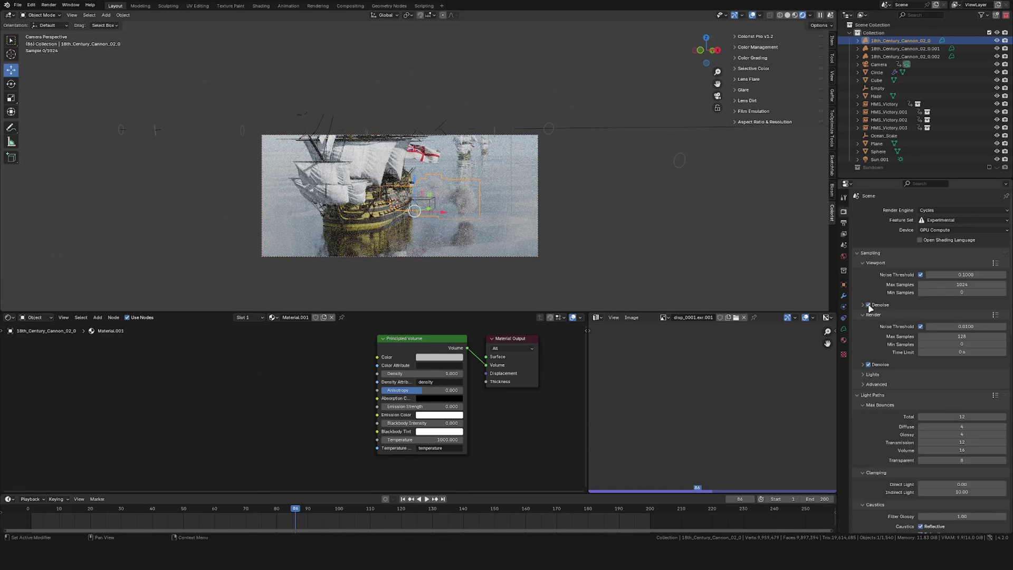
pyautogui.doubleClick(436, 372)
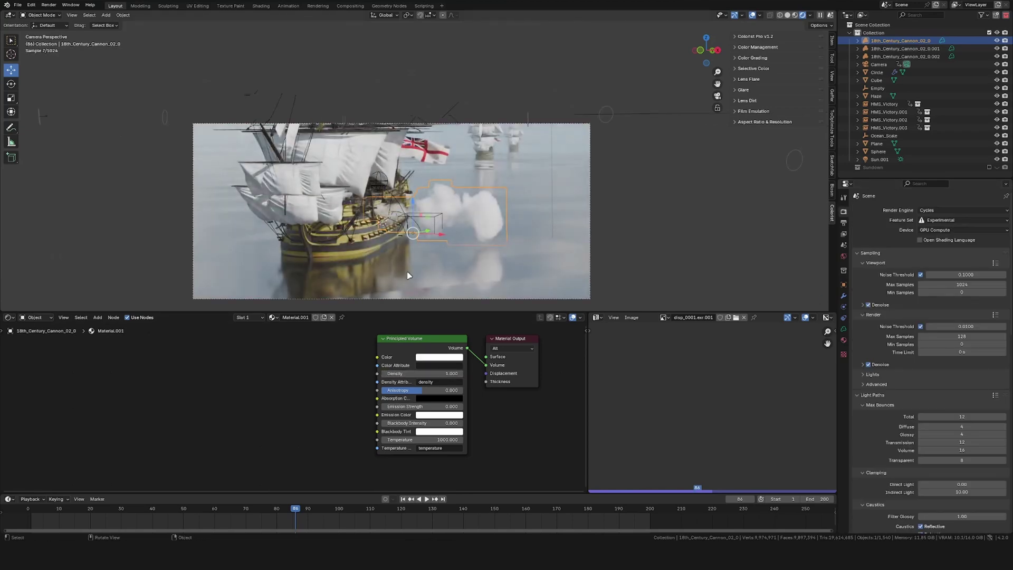
pyautogui.scroll(-2, 446, 237)
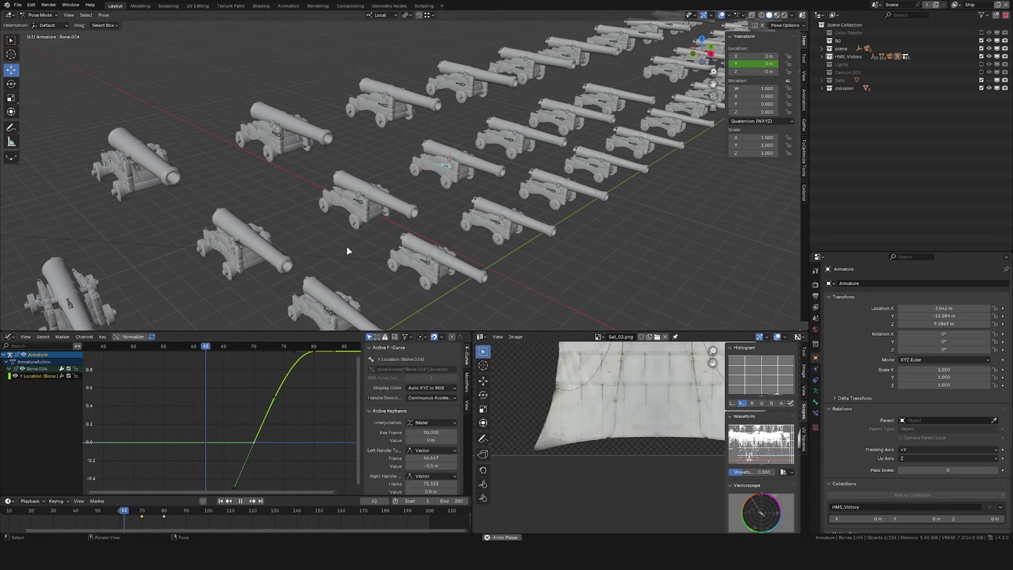
# Stop the cannon animation and move the playhead in the Graph Editor to examine the recoil timing
pyautogui.press('space')
pyautogui.scroll(-2, 370, 253)
pyautogui.scroll(-5, 222, 350)
pyautogui.click(223, 347)
pyautogui.click(222, 347)
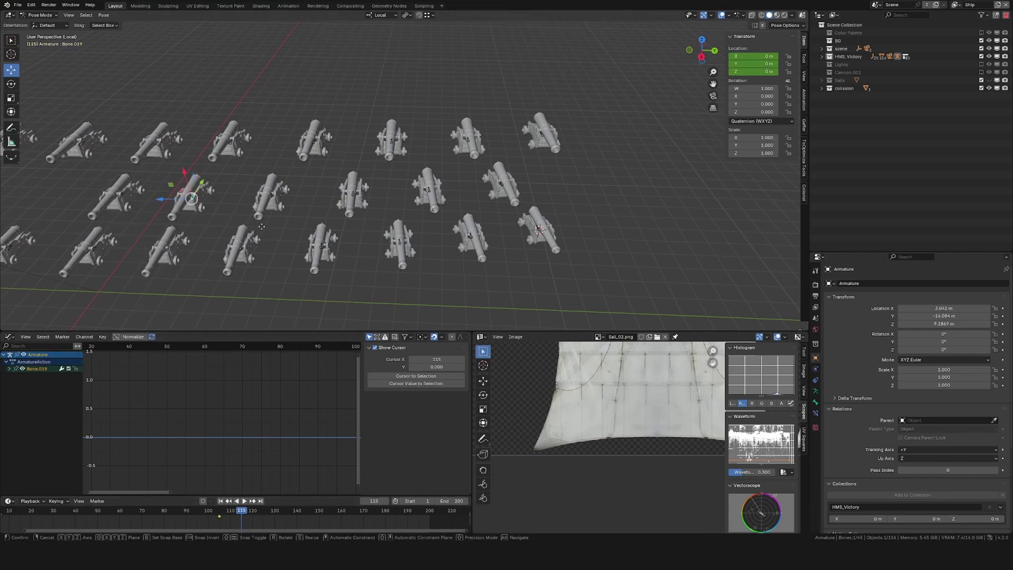
# Move the selected cannon's bone 1 m along its local Y axis at frame 115 and keyframe its location
pyautogui.write('y1')
pyautogui.press('Return')
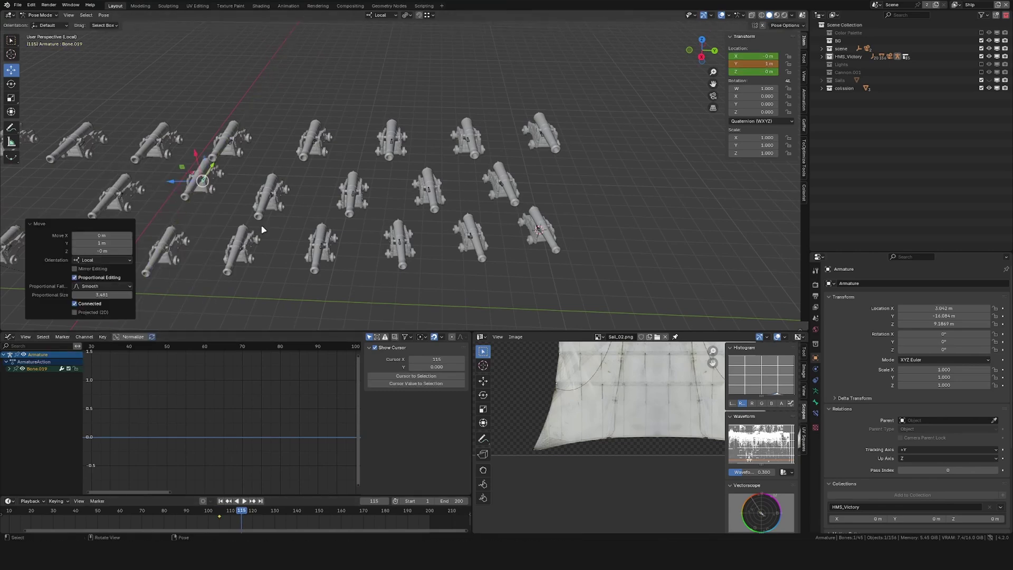
pyautogui.press('k')
pyautogui.click(259, 205)
# Delete the bone's X and Z location curves and set the first Y keyframe's handles to Vector
pyautogui.press('x')
pyautogui.scroll(-8, 183, 421)
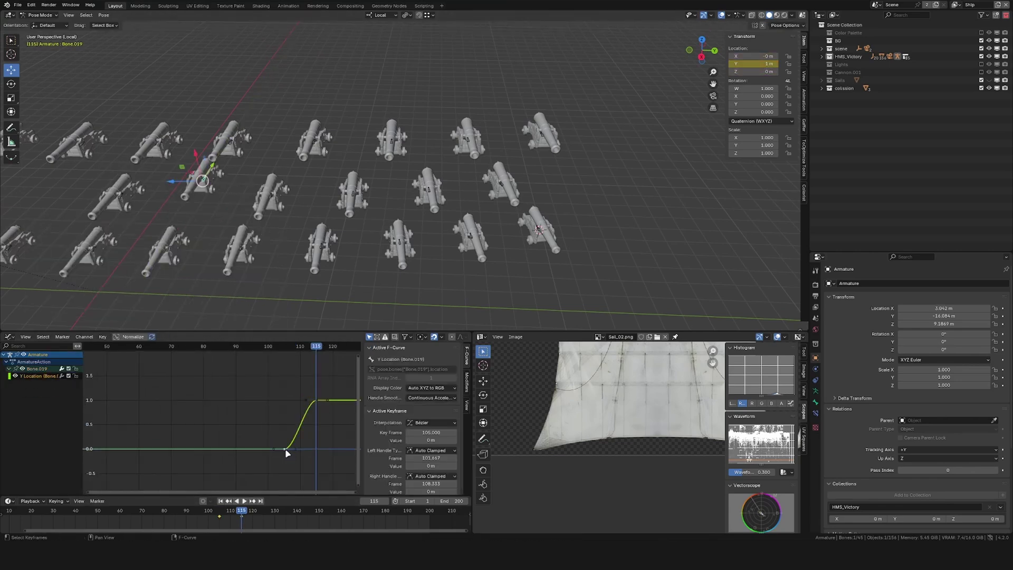
pyautogui.rightClick(286, 453)
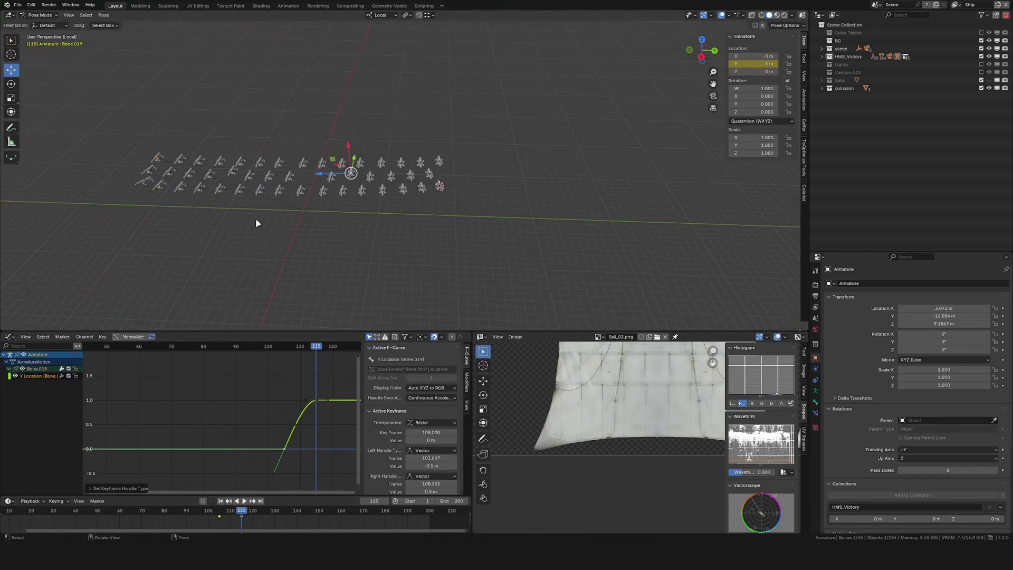
# Play the recoil animation of all the ship's cannons from the first frame
pyautogui.moveTo(255, 217); pyautogui.dragTo(339, 180, button='middle')
pyautogui.moveTo(337, 180); pyautogui.dragTo(416, 139, button='middle')
pyautogui.hotkey('shift', 'Left')
pyautogui.press('space')
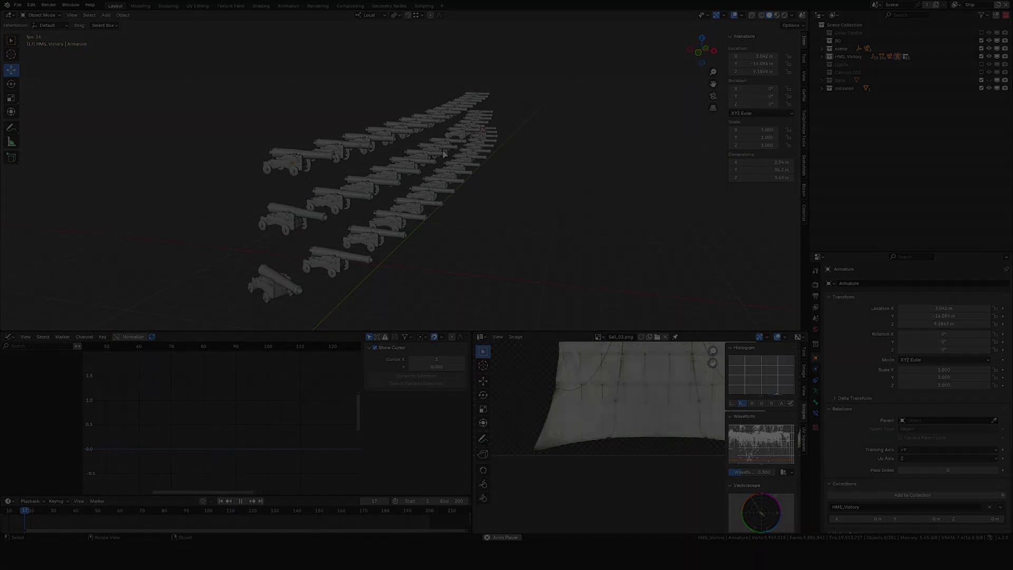